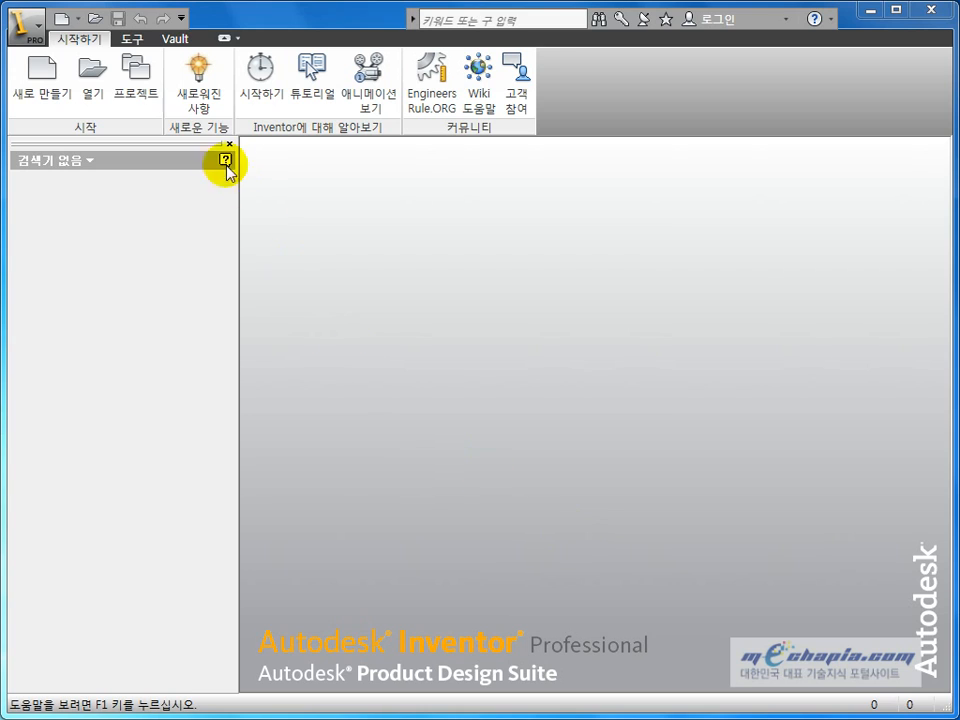
Step: Review the categories of the application options, from General and Save through Sketch, Part and Notebook, and cancel without changes
left_click(130, 40)
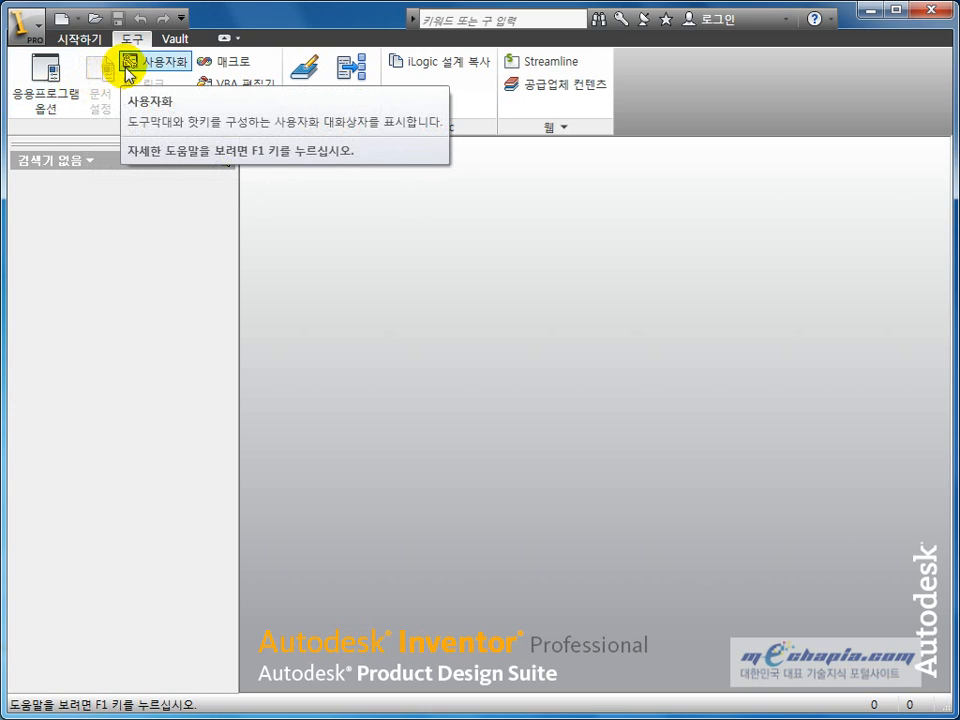
left_click(62, 99)
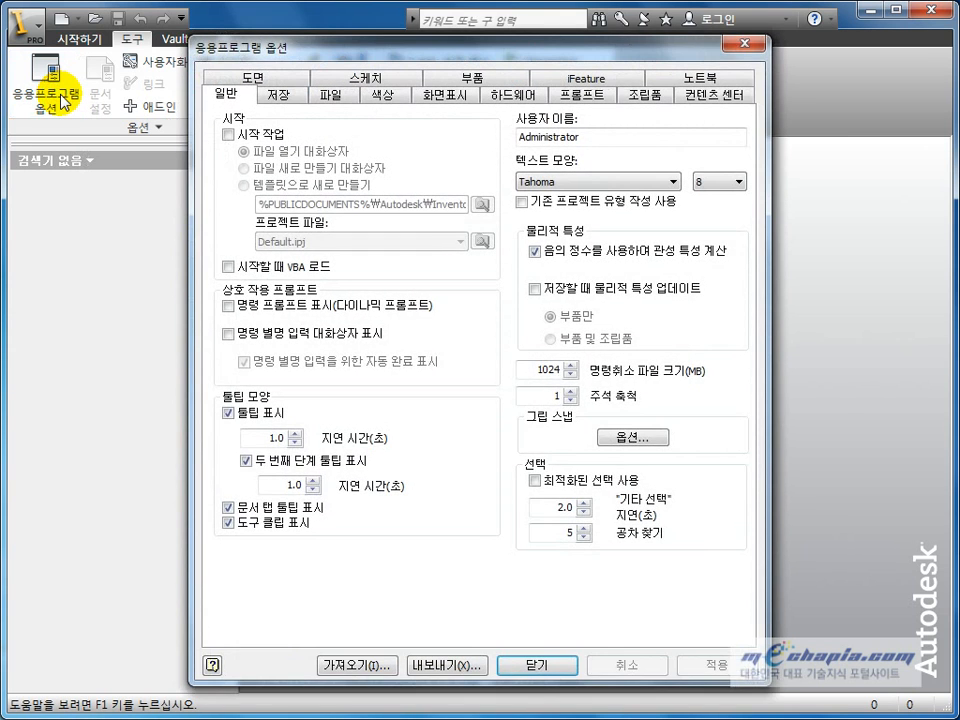
left_click_drag(402, 46, 388, 38)
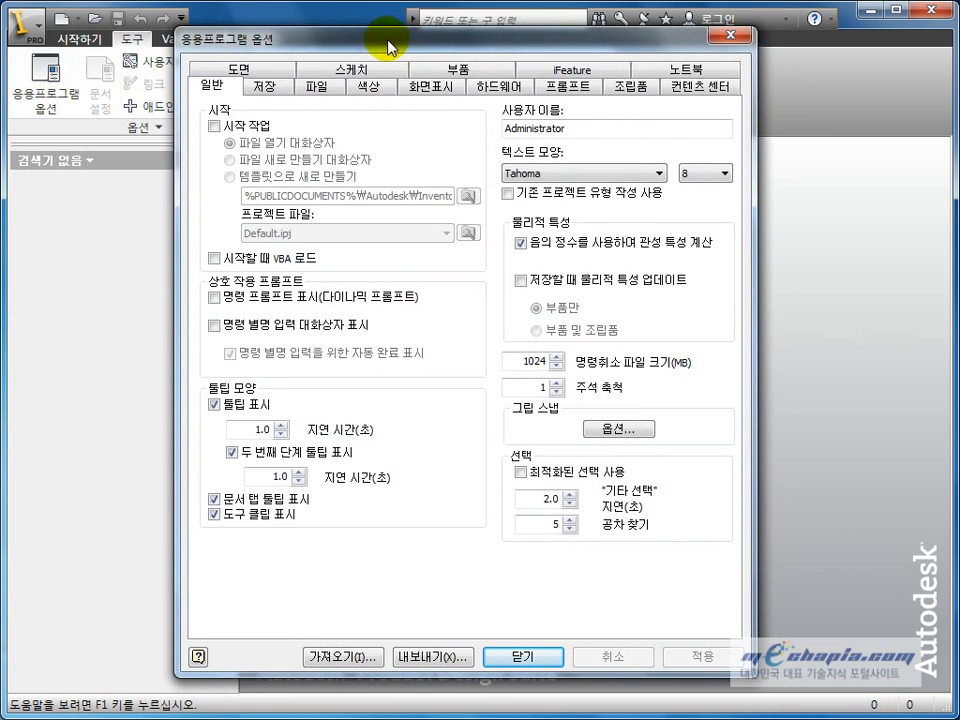
left_click(257, 87)
left_click(317, 87)
left_click(368, 87)
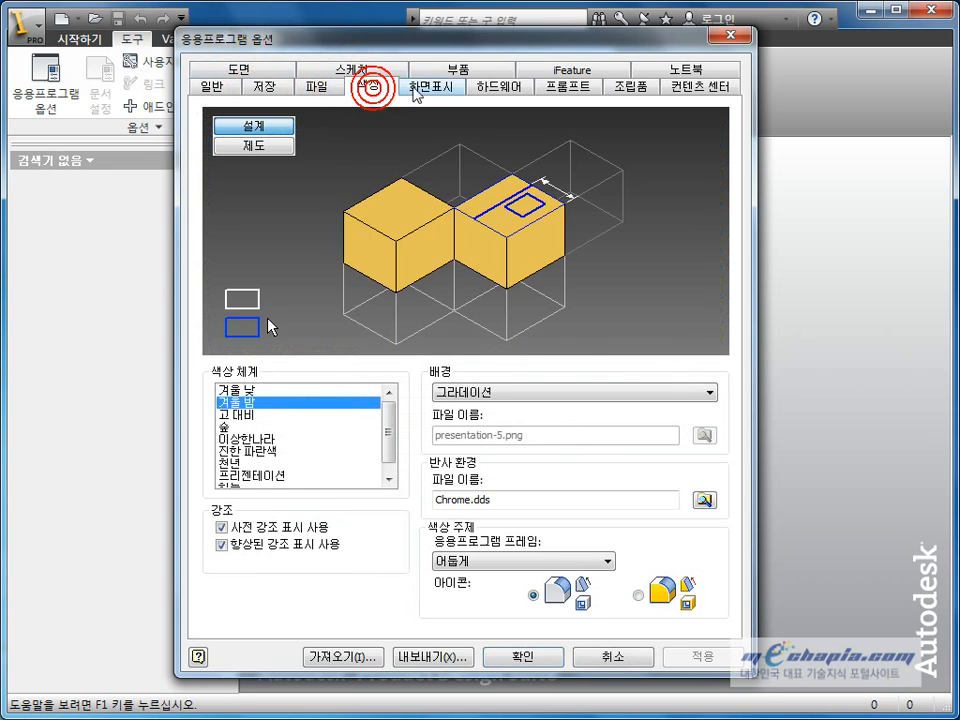
left_click(431, 87)
left_click(500, 87)
left_click(582, 88)
left_click(629, 87)
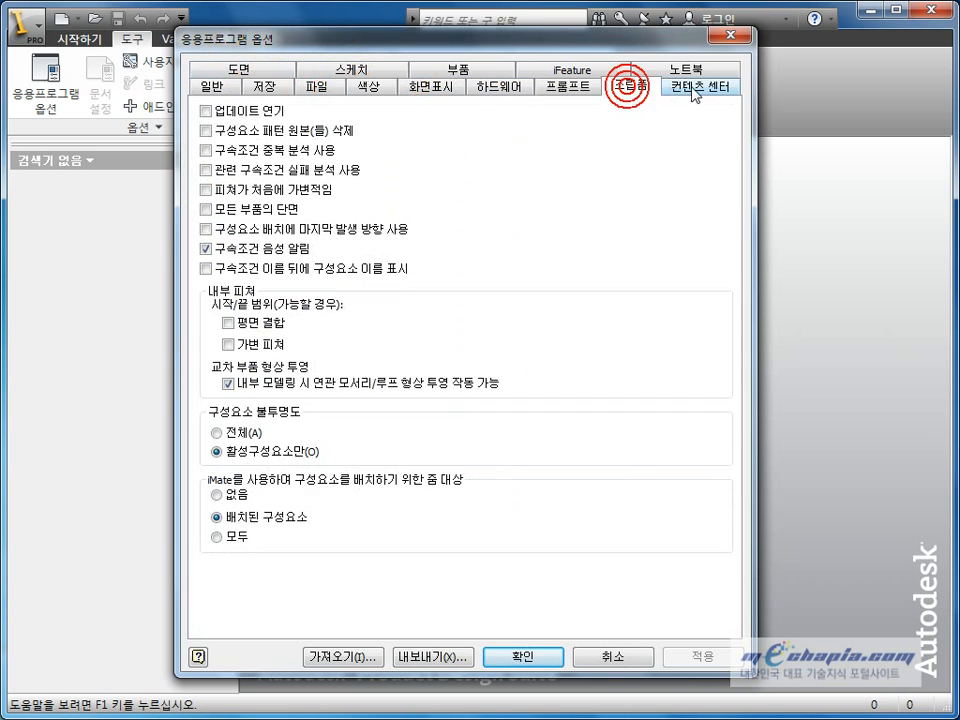
left_click(704, 87)
left_click(251, 72)
left_click(350, 90)
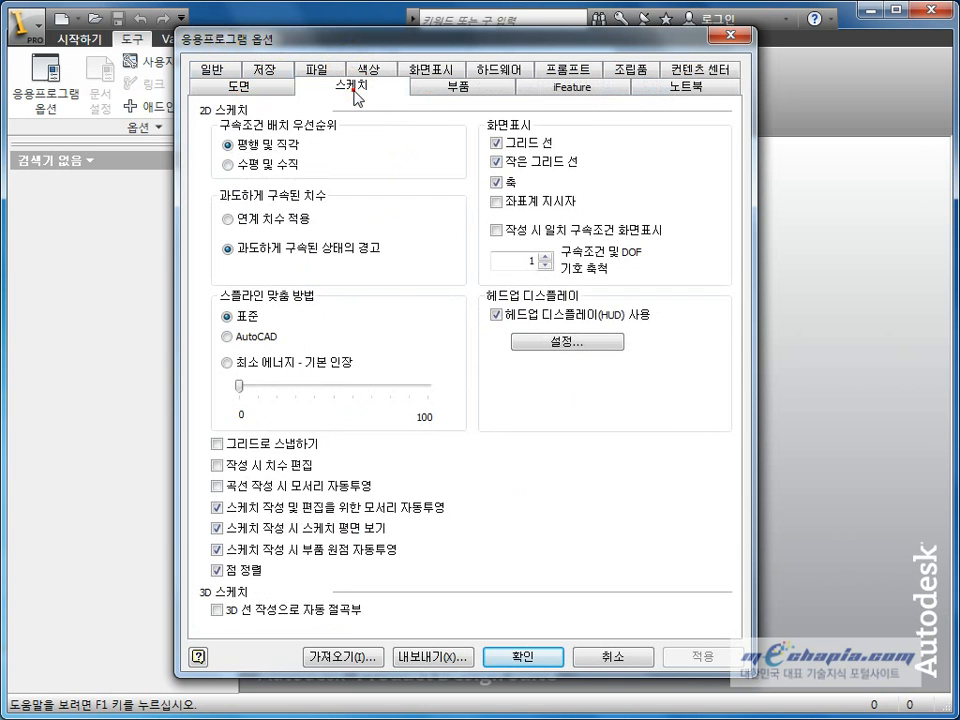
left_click(427, 88)
left_click(580, 90)
left_click(670, 90)
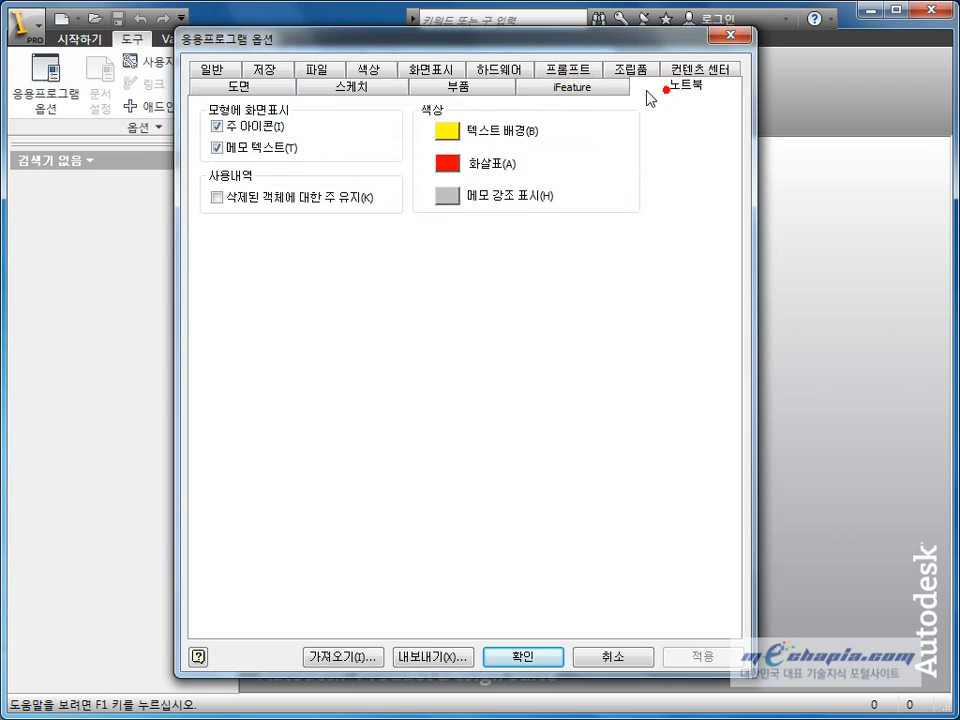
left_click(233, 72)
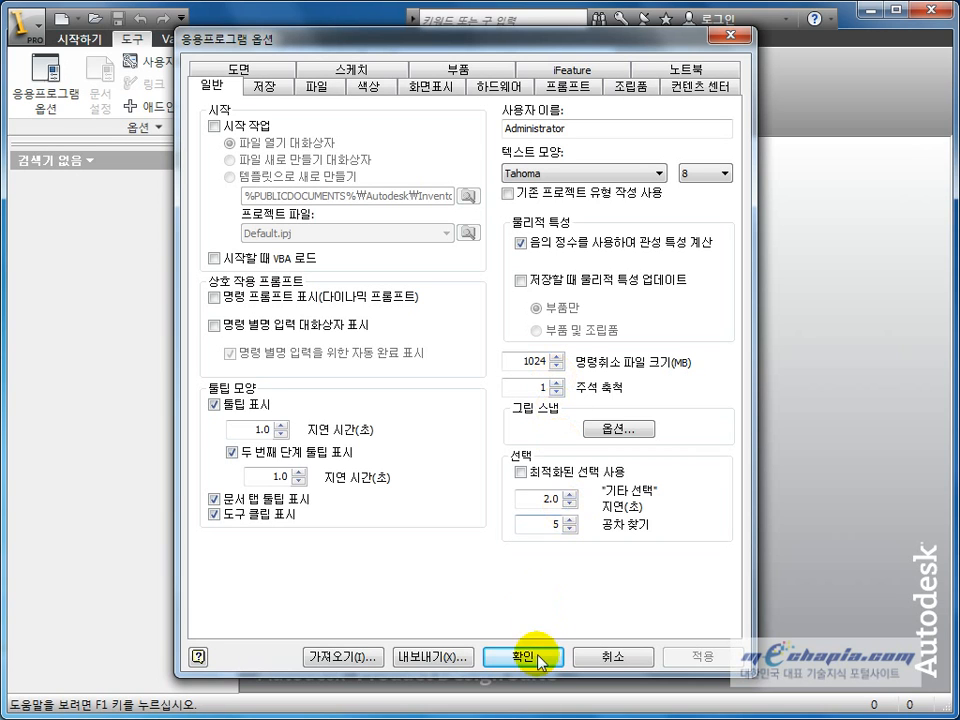
left_click(599, 655)
left_click(675, 483)
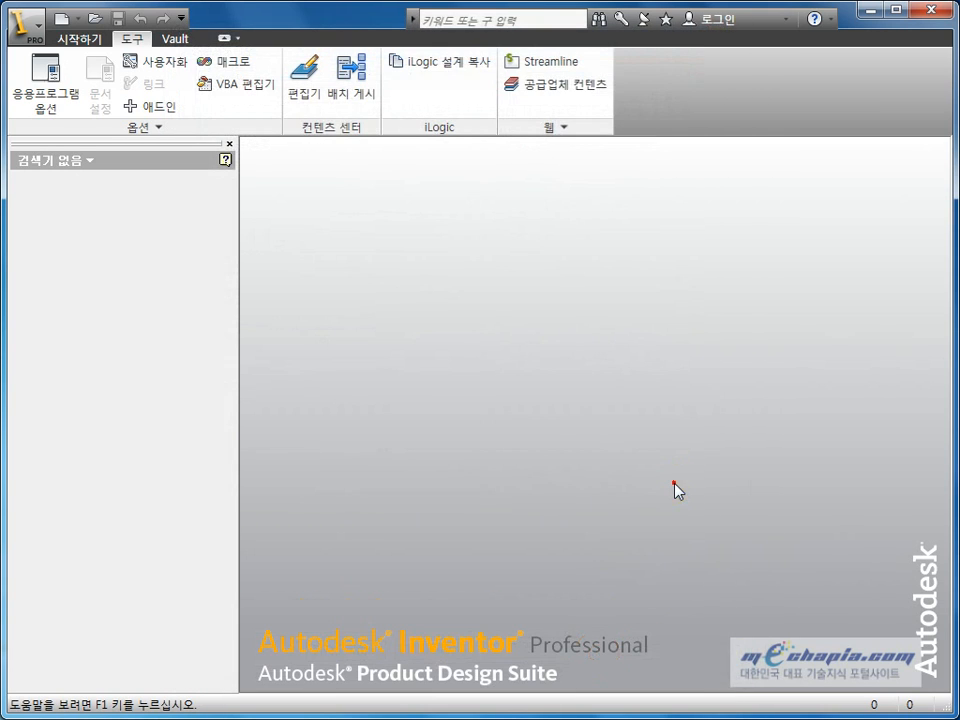
Step: Create a new part file from the Standard.ipt template
left_click(73, 42)
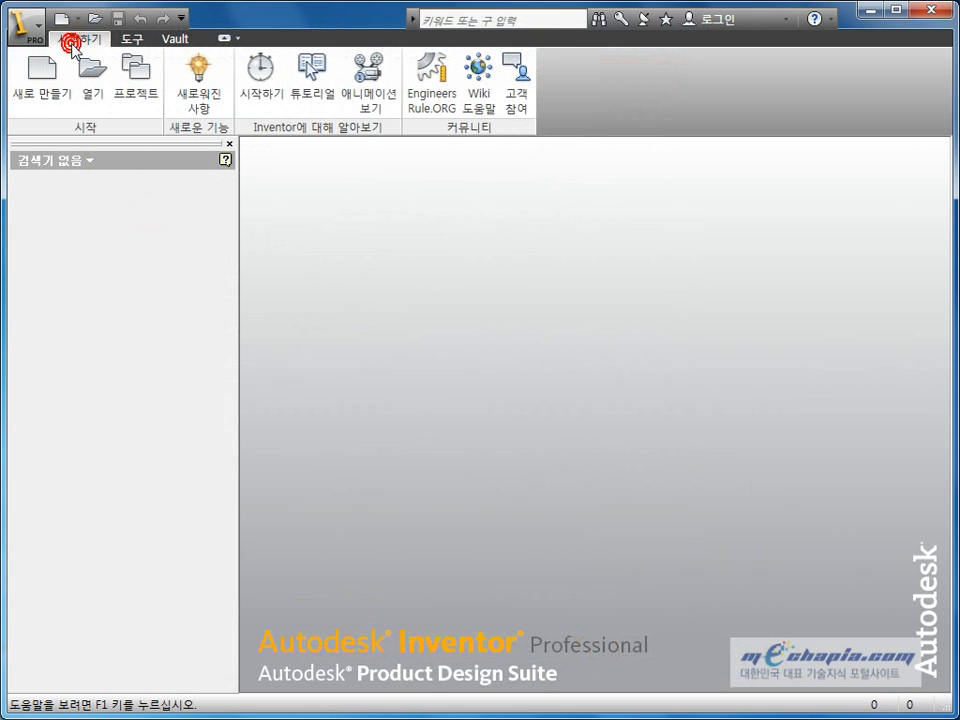
left_click(43, 70)
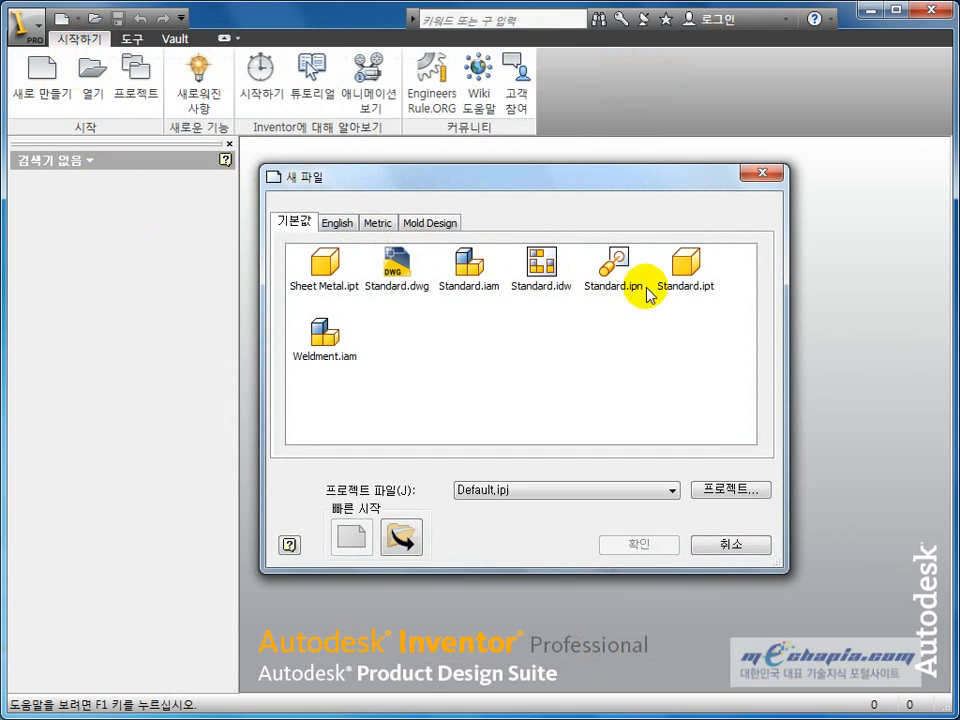
left_click(684, 270)
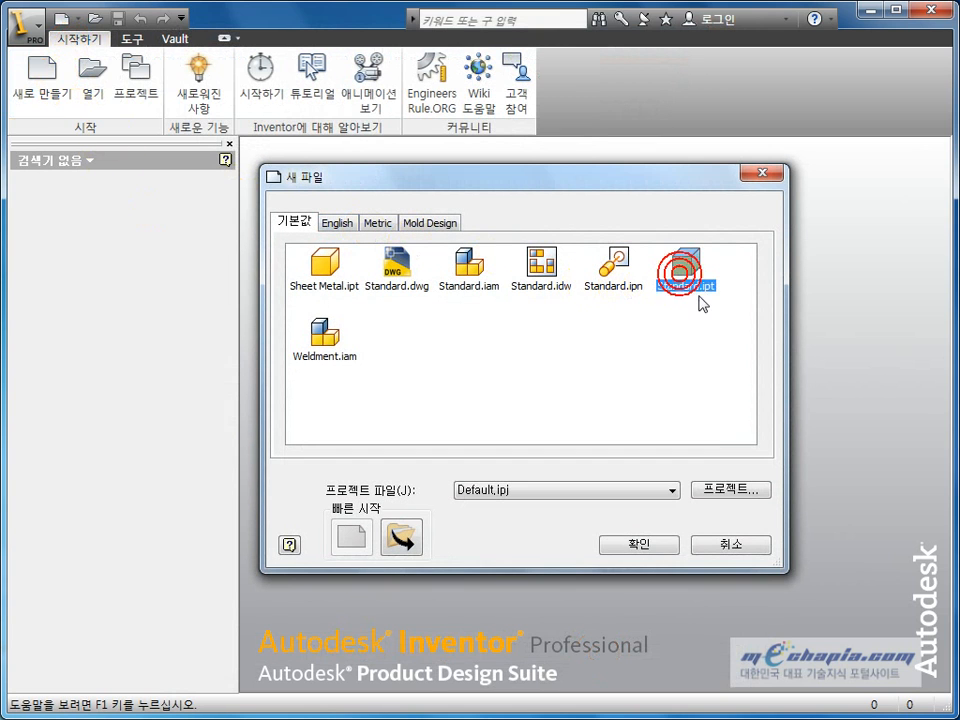
left_click(670, 552)
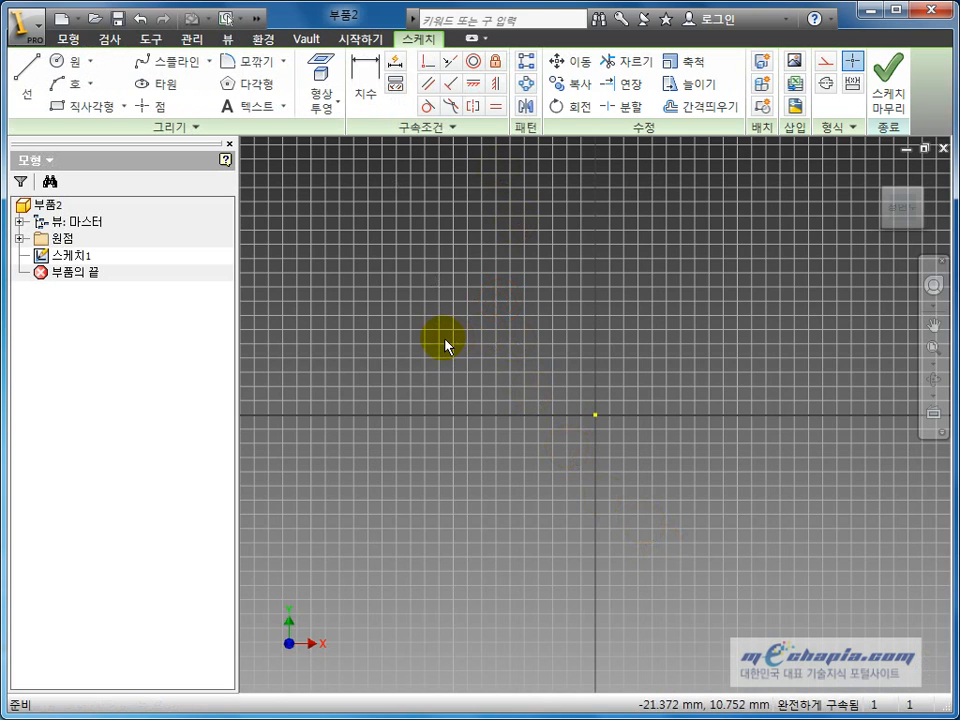
Step: Sketch a horizontal line about 19.8 mm long from the origin along the negative X axis
left_click(26, 82)
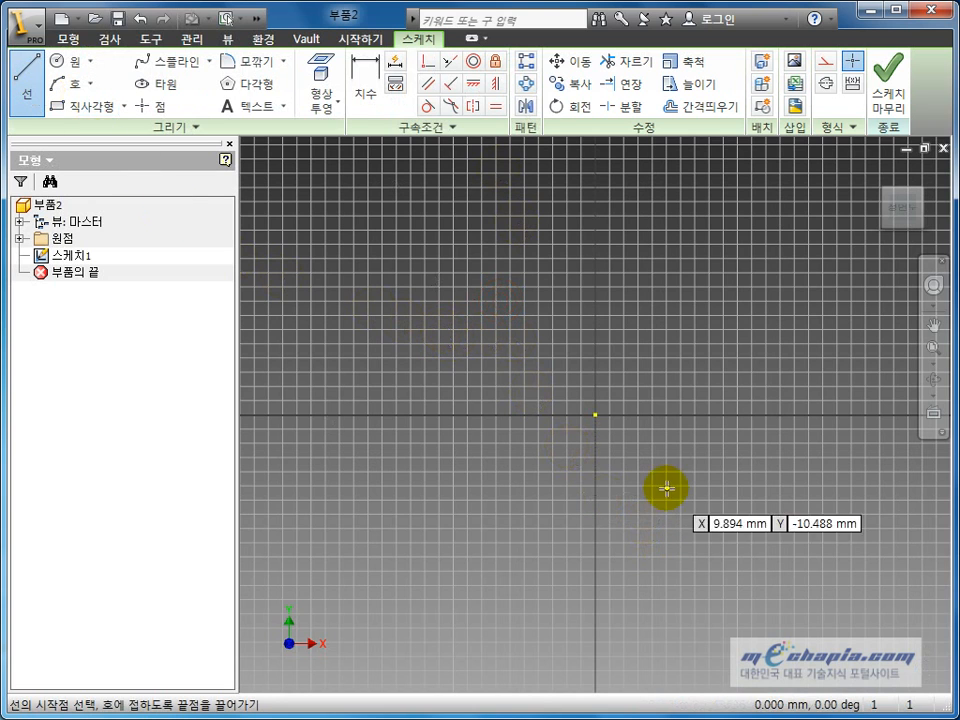
left_click(595, 414)
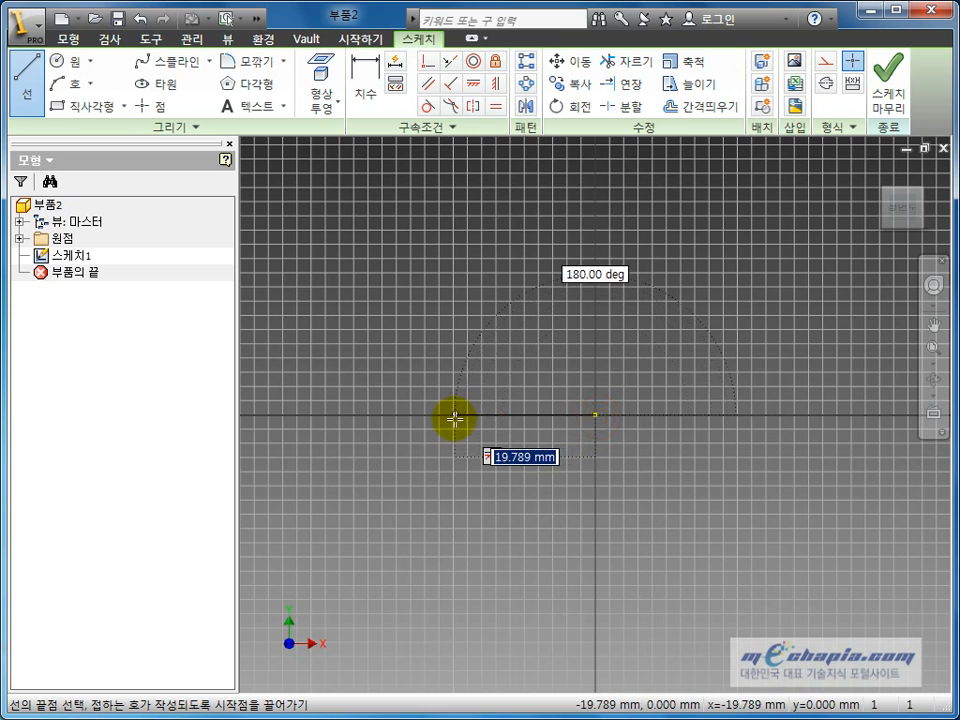
left_click(455, 418)
key("Escape")
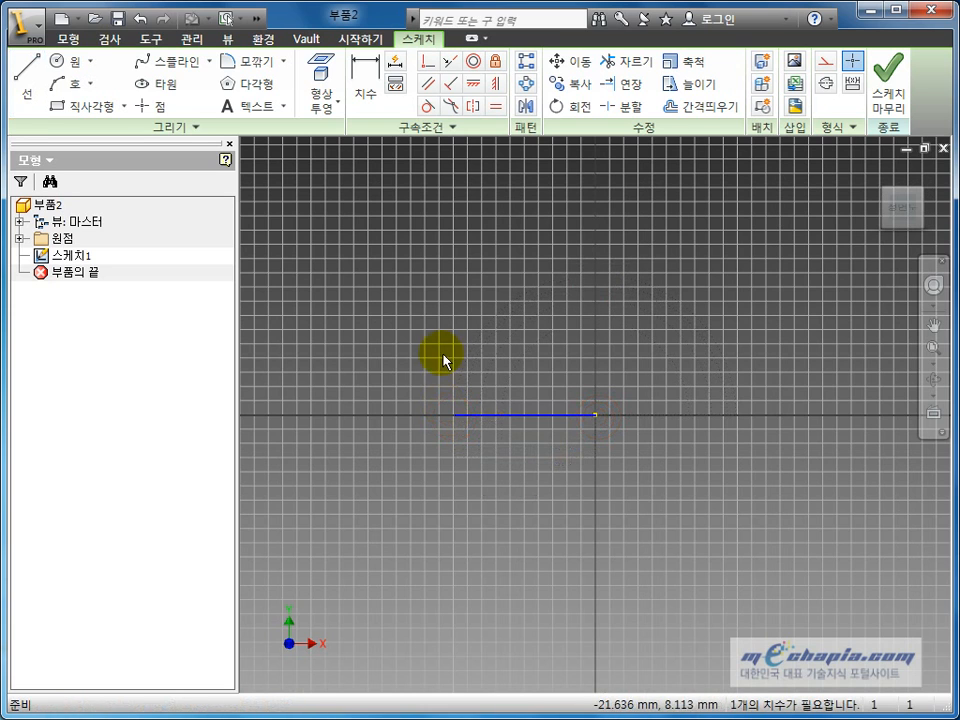
Step: Dimension the horizontal line's length, placing the dimension above the line, and inspect the size of its text and arrows
left_click(367, 92)
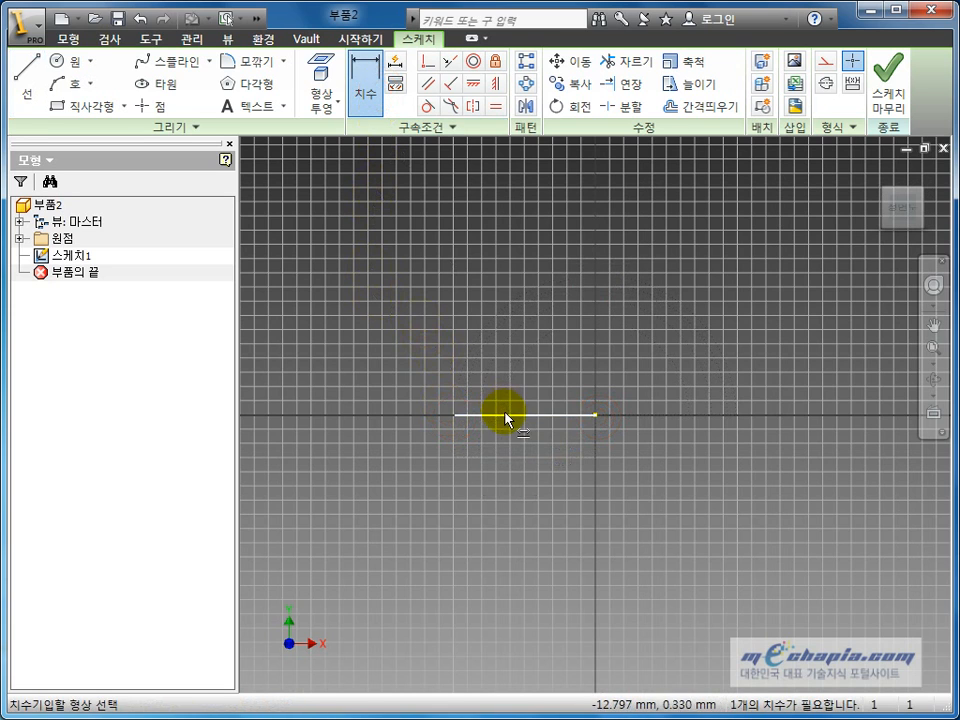
left_click(505, 413)
left_click(514, 341)
scroll(540, 366, "down", 3)
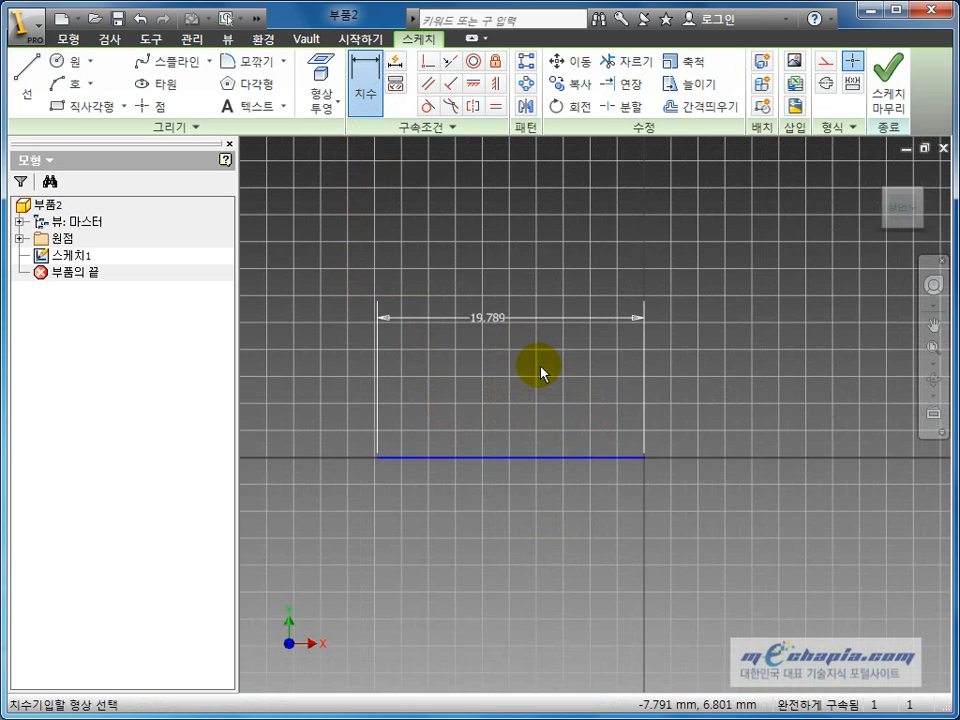
scroll(540, 374, "up", 2)
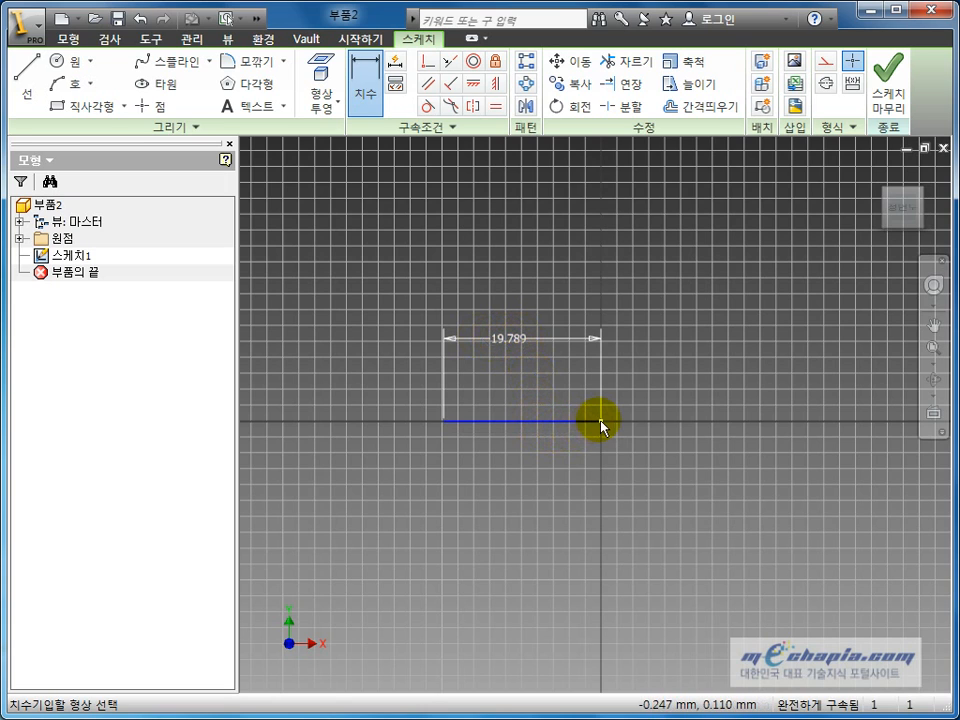
scroll(601, 426, "up", 3)
scroll(603, 430, "down", 2)
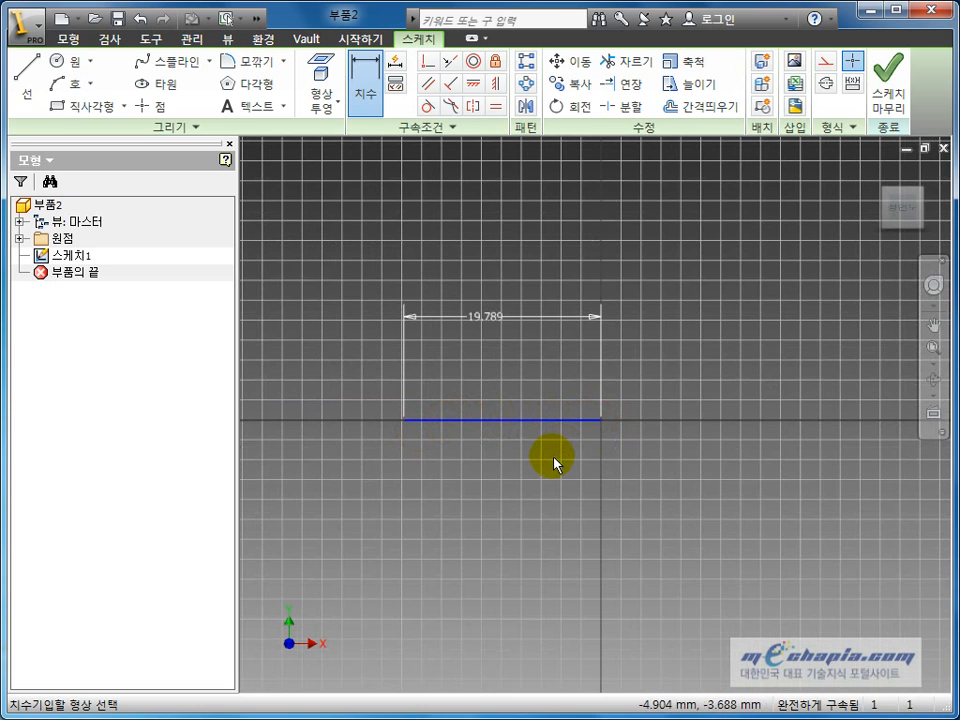
key("Escape")
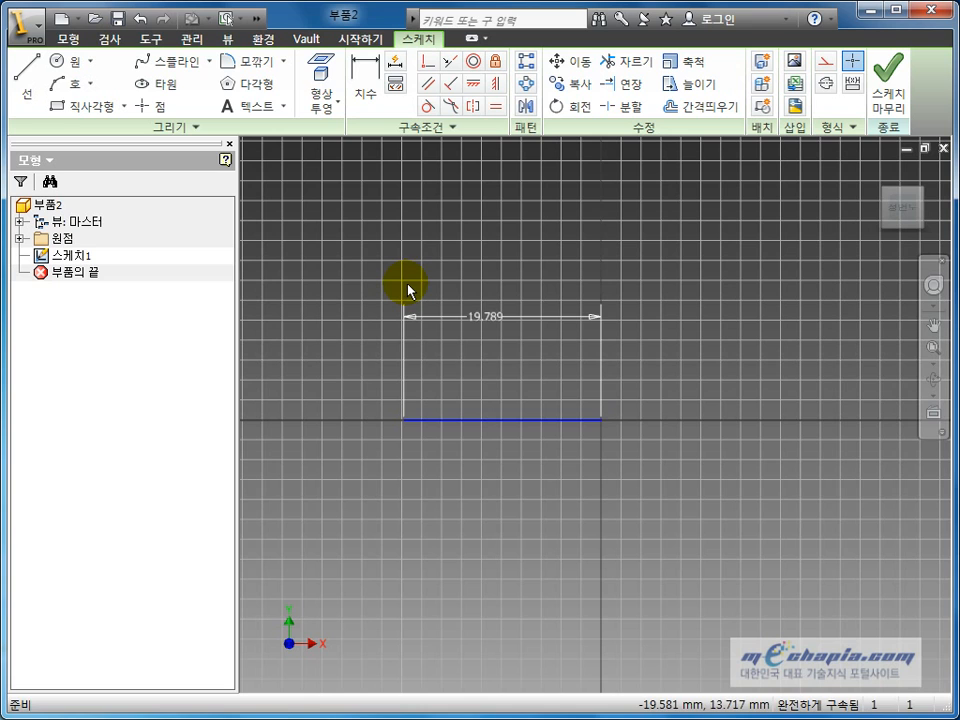
Step: Delete the horizontal line together with its length dimension
left_click_drag(538, 480, 418, 272)
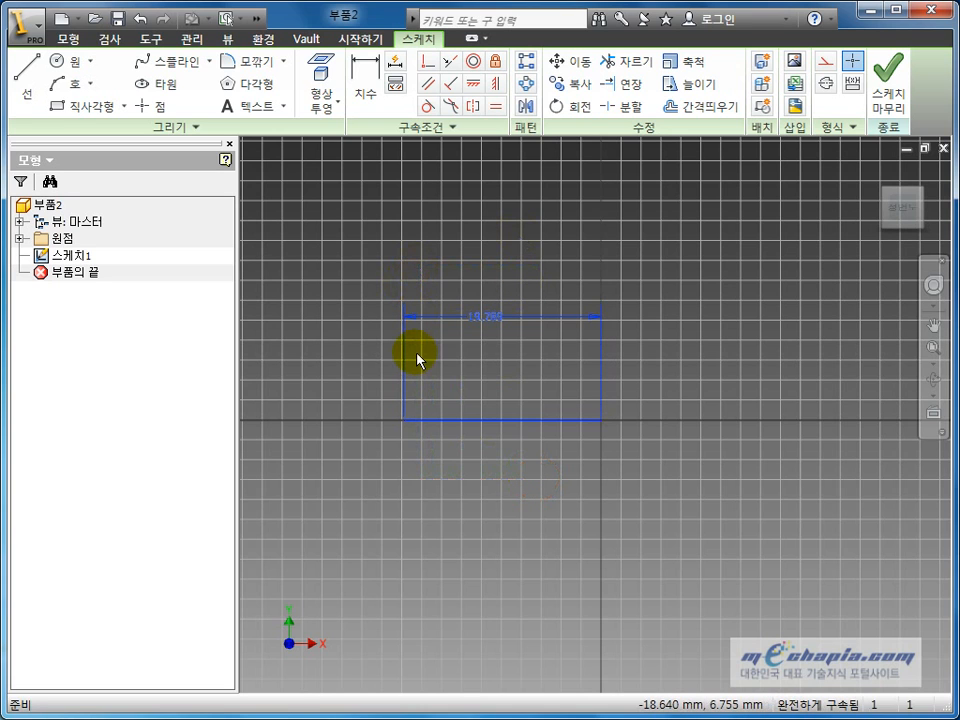
key("Delete")
scroll(611, 439, "down", 3)
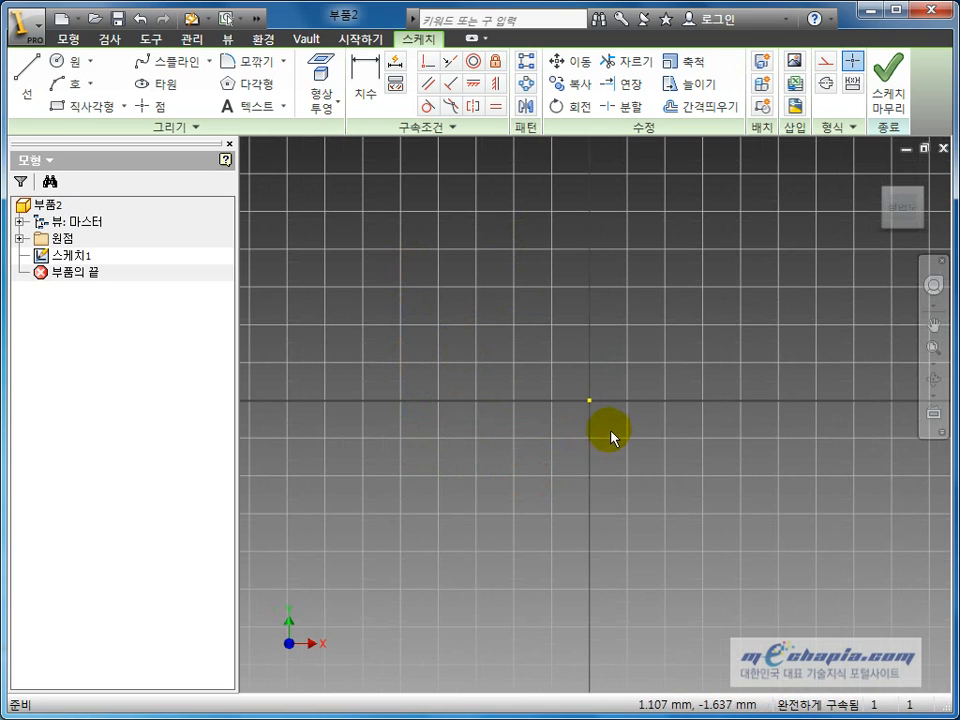
scroll(604, 418, "up", 2)
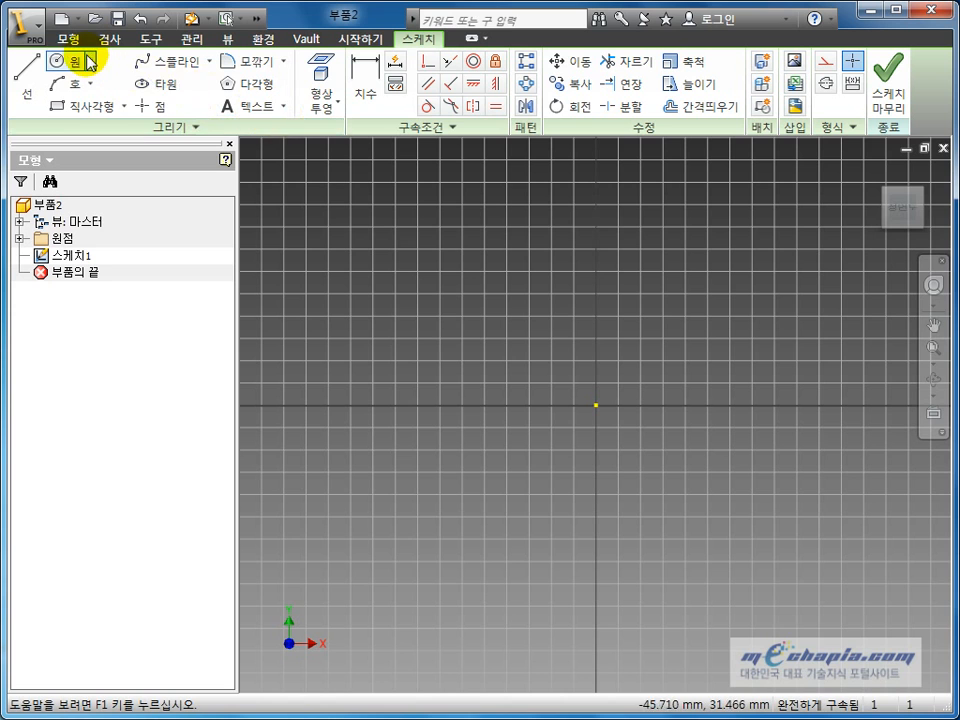
Step: Set the annotation scale to 1.5 in the general application options and accept the change
left_click(152, 40)
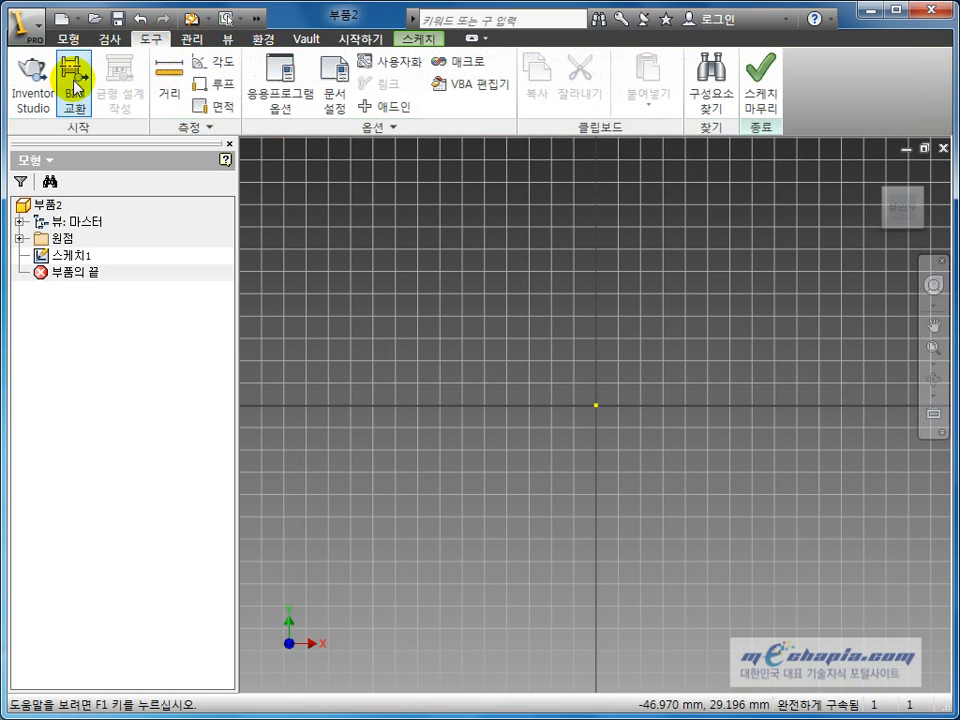
left_click(280, 88)
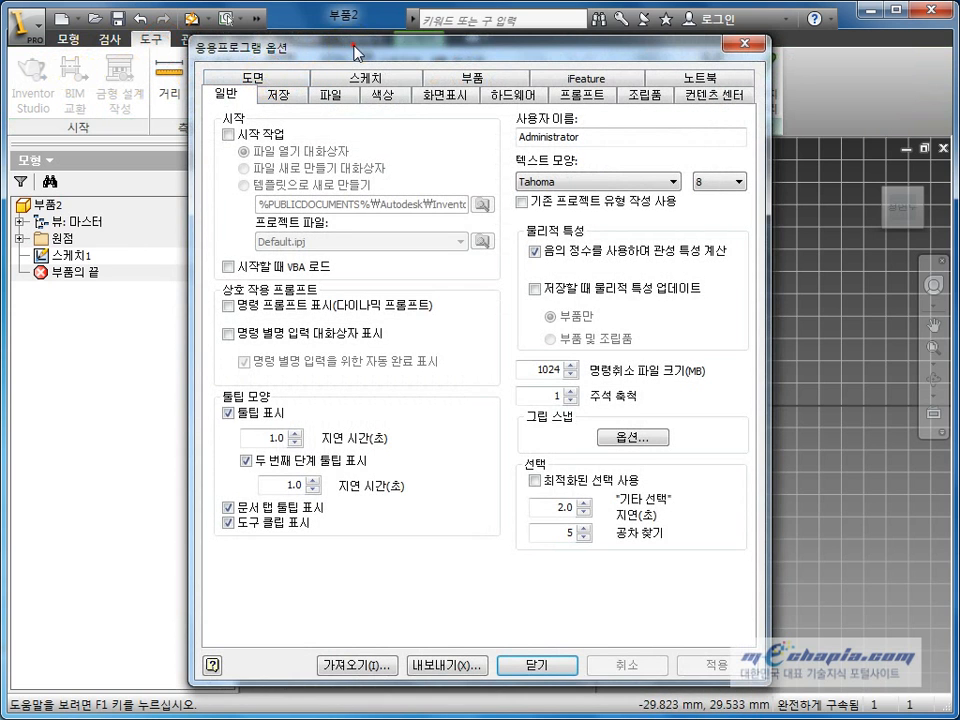
left_click_drag(357, 52, 232, 31)
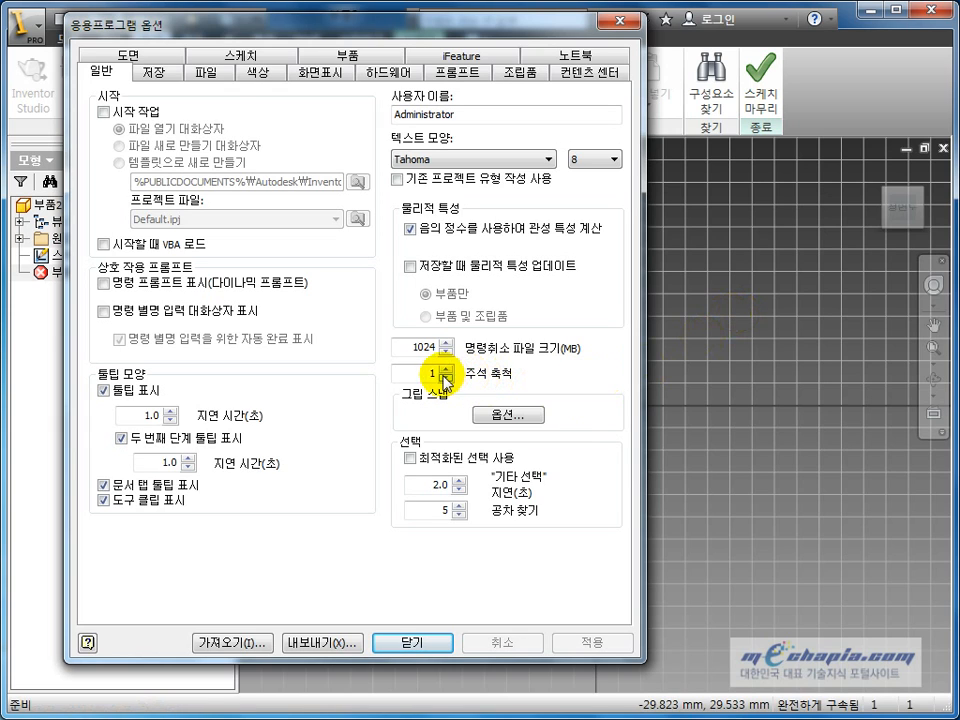
double_click(410, 373)
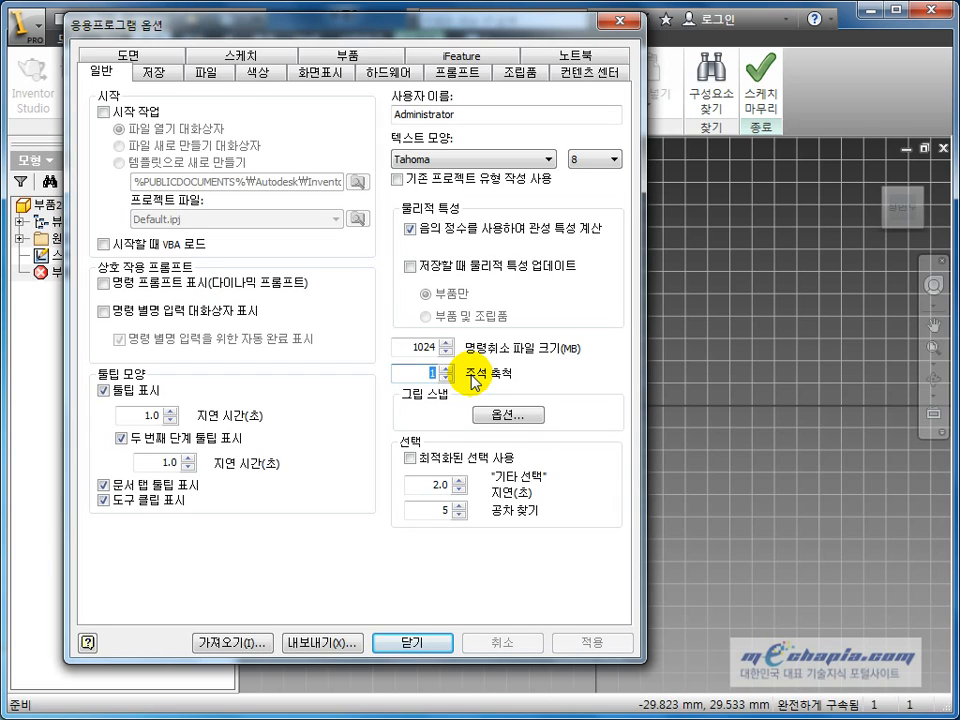
type("2")
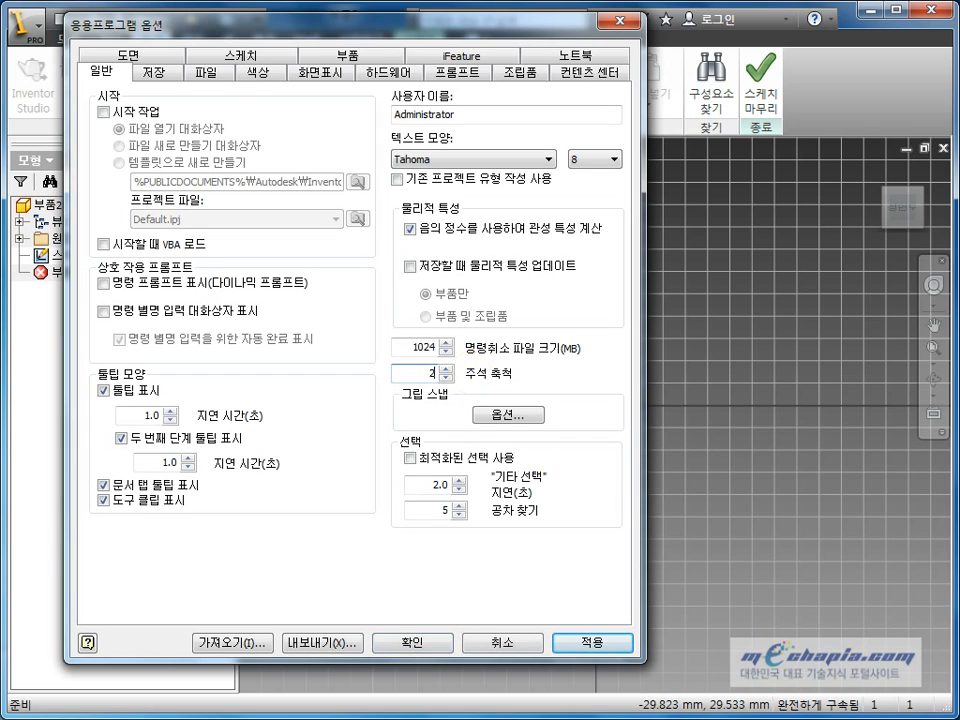
double_click(425, 372)
type("1.5")
left_click(425, 641)
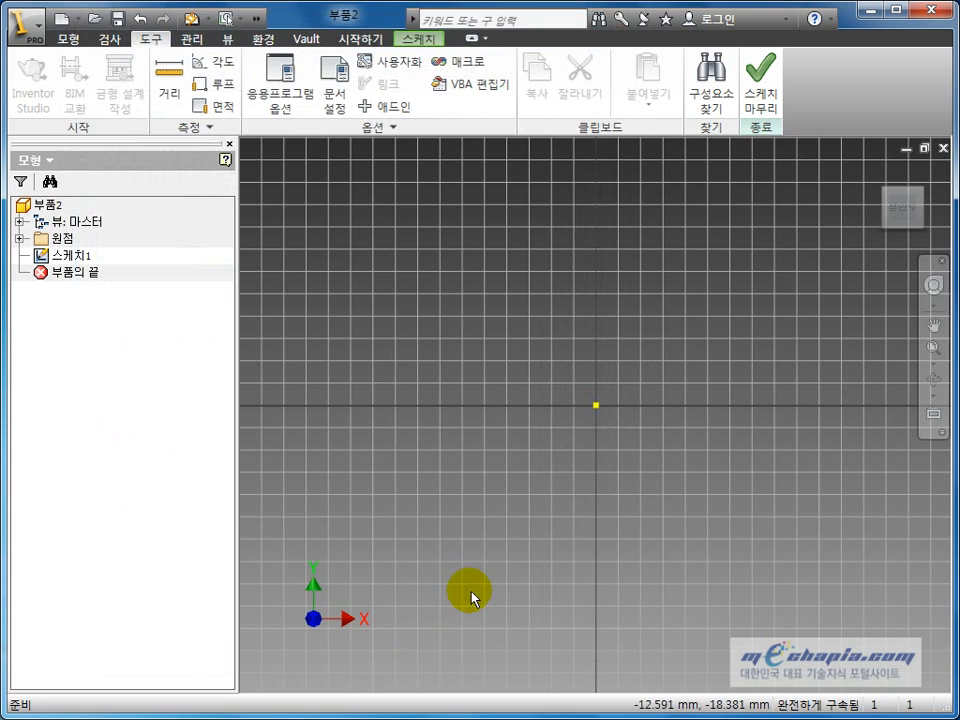
Step: Sketch a new horizontal line about 19.7 mm long from the origin along the negative X axis
left_click(404, 40)
left_click(20, 80)
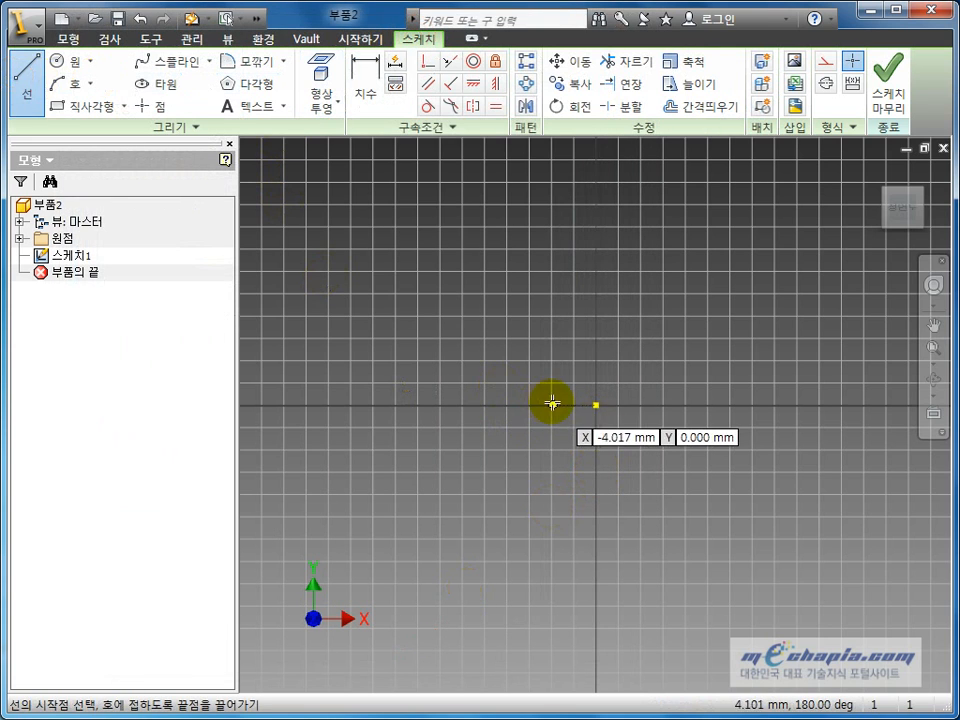
left_click(596, 405)
left_click(376, 405)
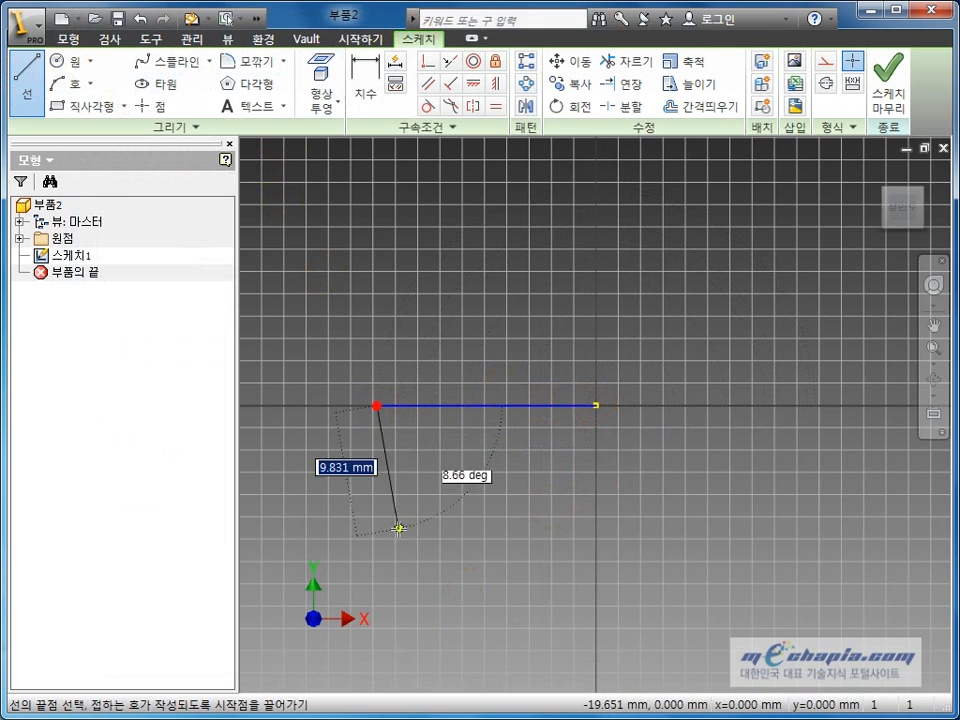
key("Escape")
Step: Dimension the new line's length above the line, keeping its drawn value
key("d")
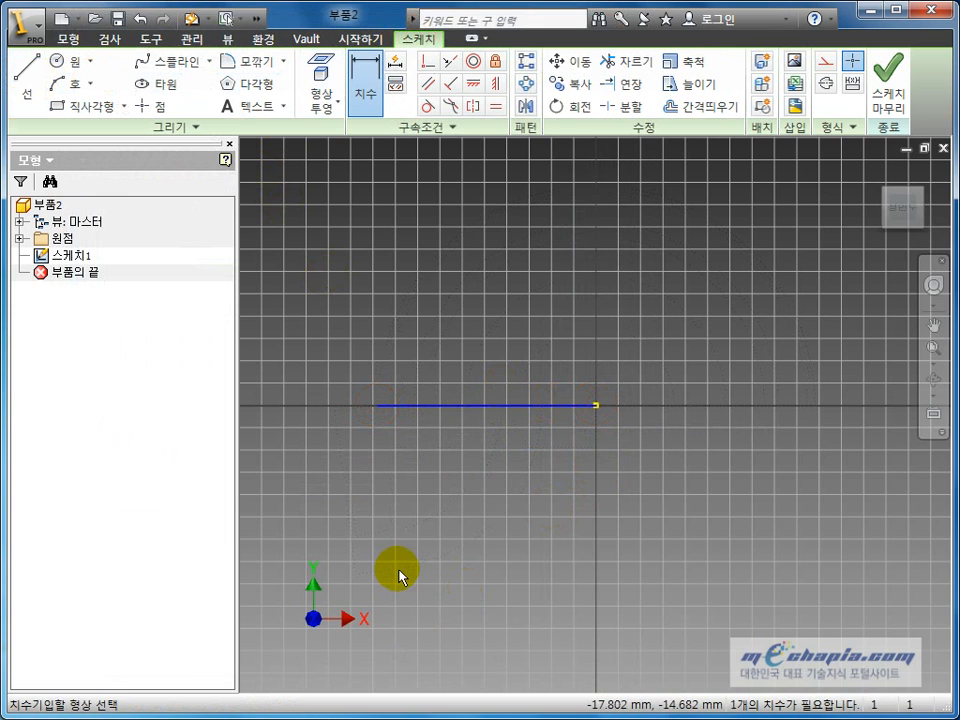
left_click(467, 406)
left_click(489, 333)
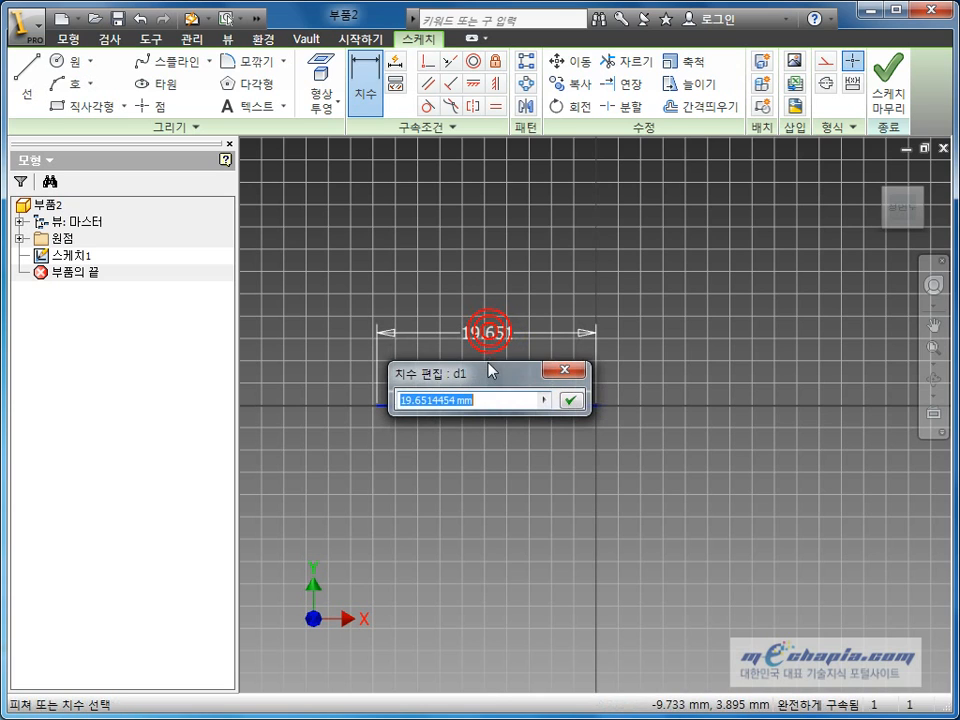
left_click(551, 378)
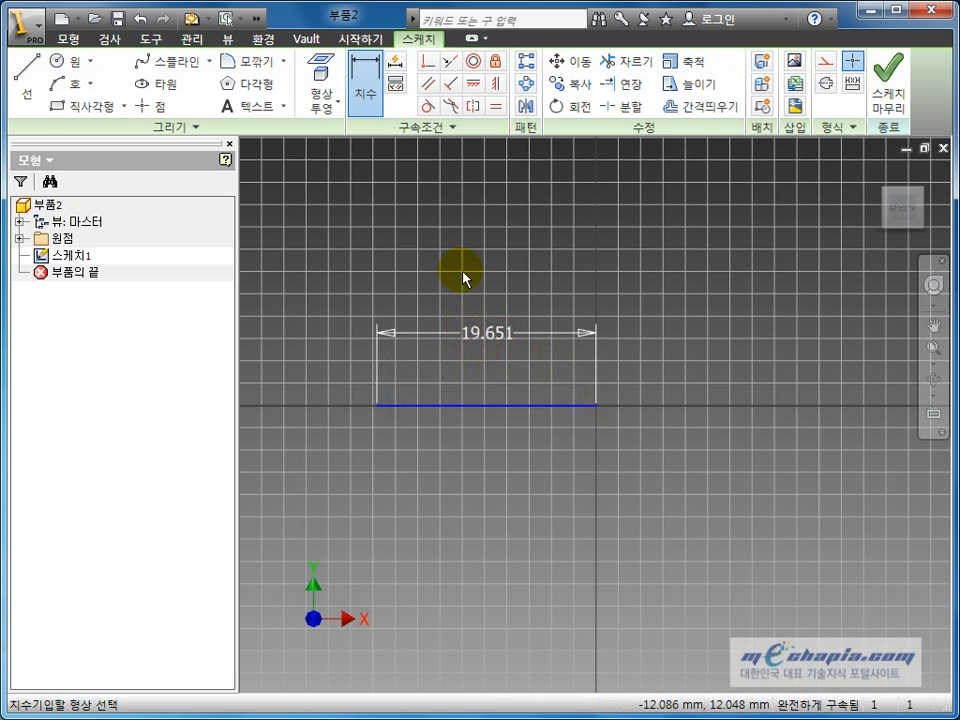
Step: Examine the text font and size choices in the general application options, plus the save and file settings
key("Escape")
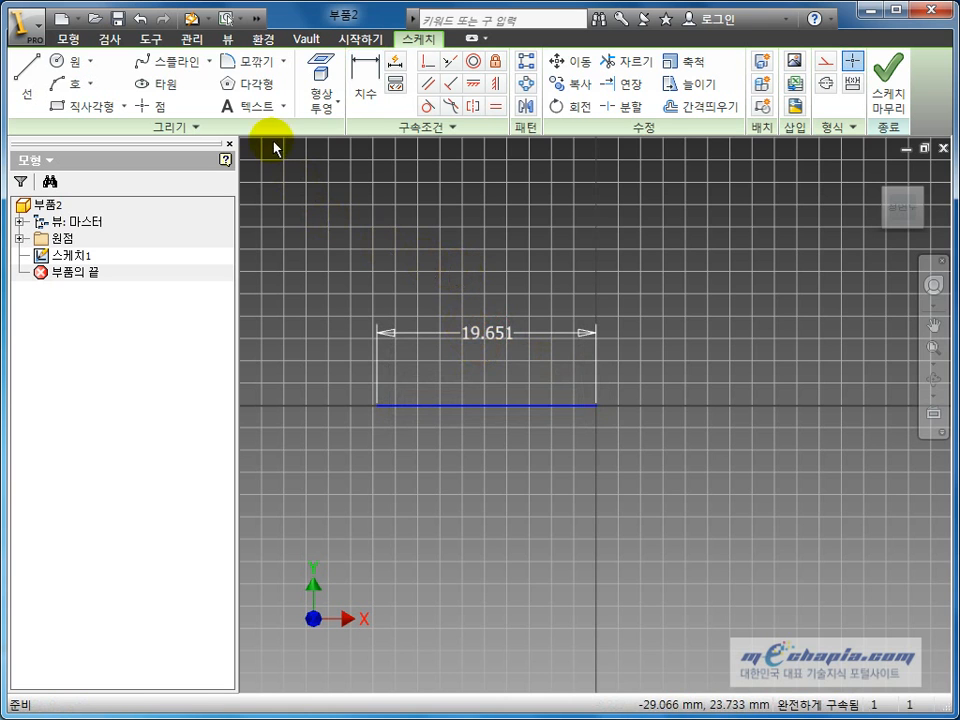
left_click(155, 42)
left_click(262, 85)
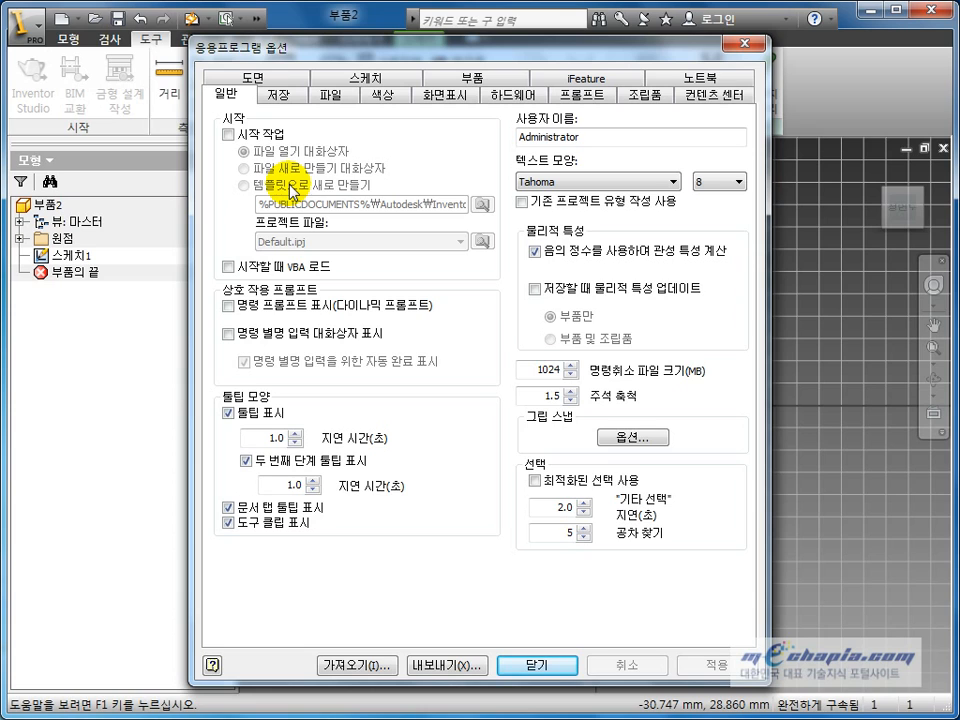
left_click(633, 181)
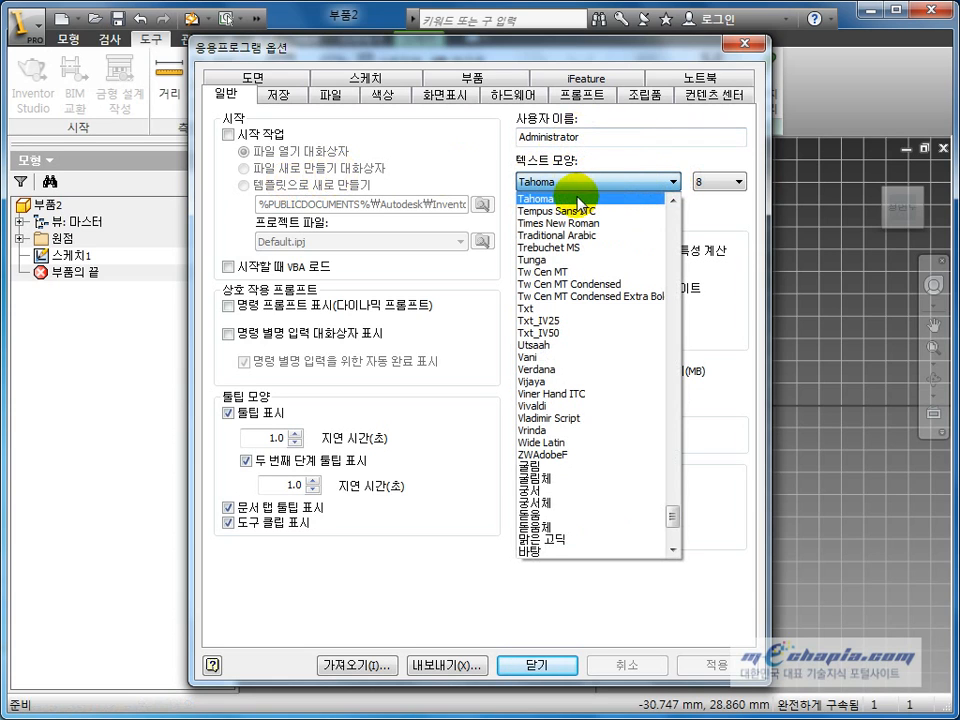
left_click(717, 188)
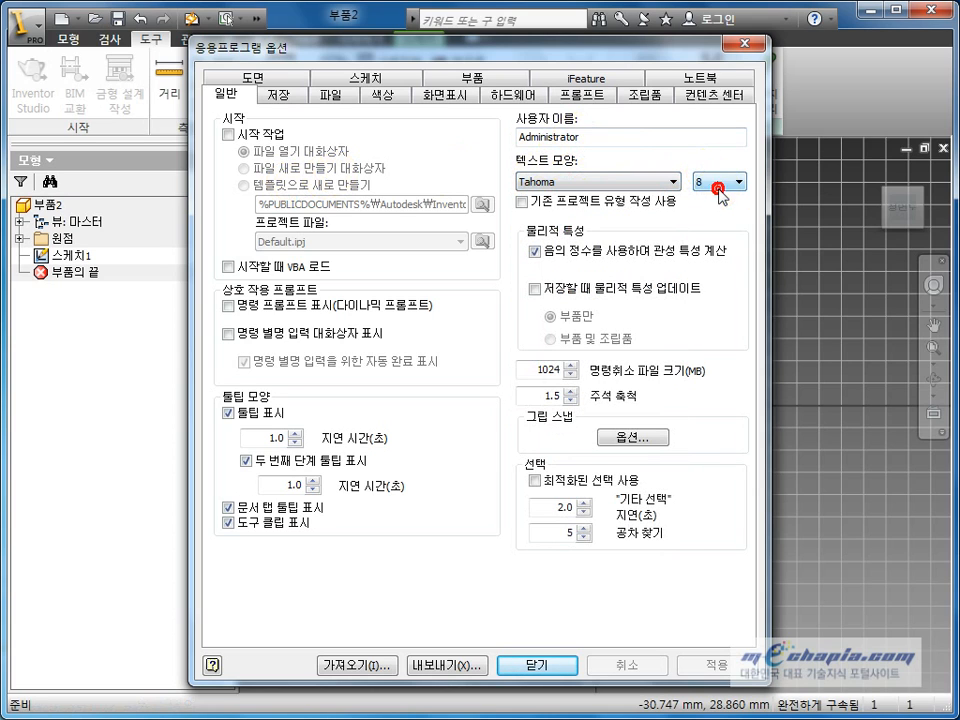
left_click(718, 188)
left_click(715, 164)
left_click(674, 182)
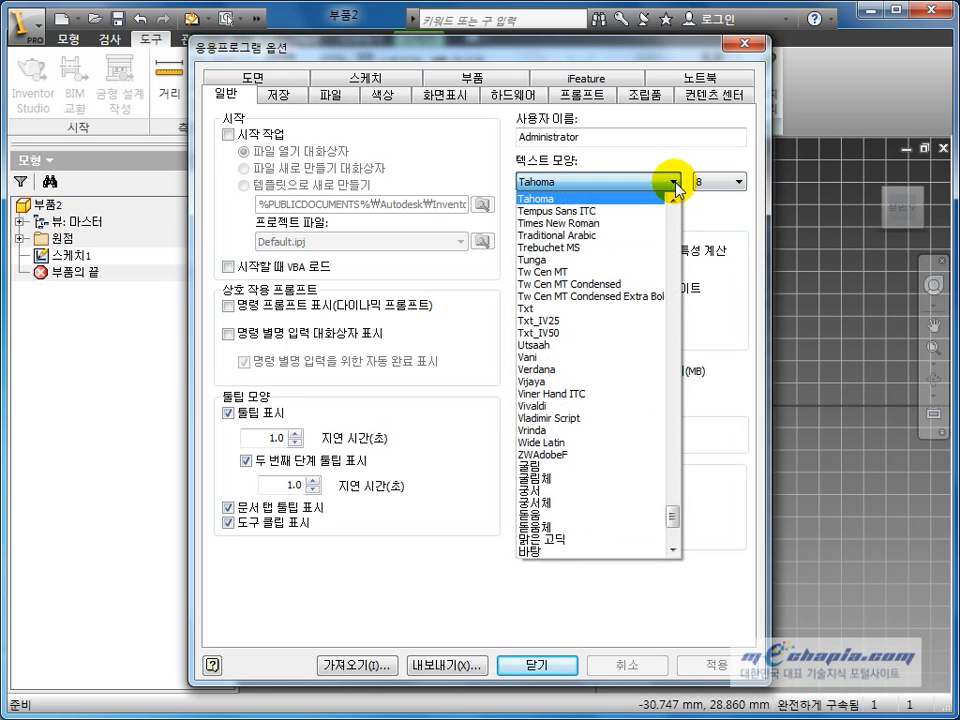
left_click(629, 158)
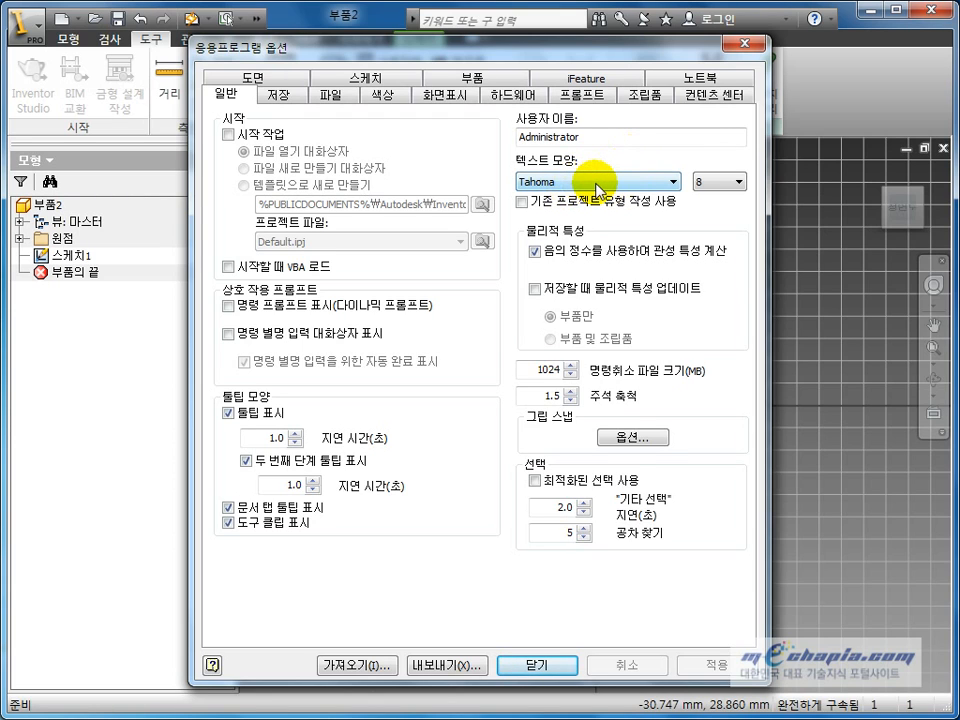
left_click(292, 96)
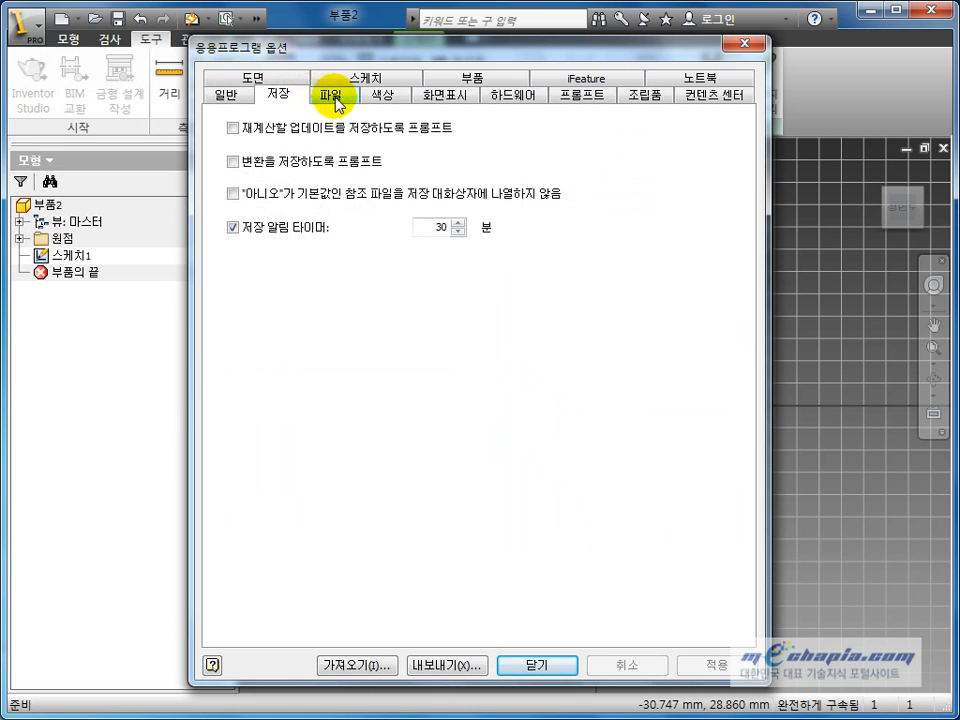
left_click(333, 98)
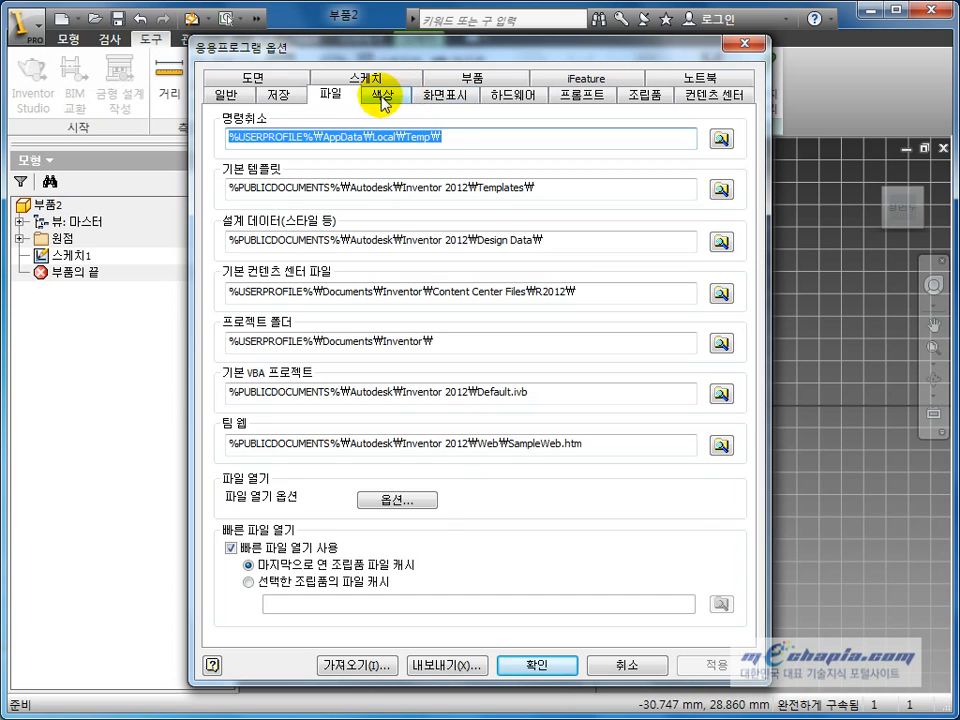
Step: Set the application's color scheme to 이상한나라 with a single-color background (1 색상) and accept the change
left_click(384, 99)
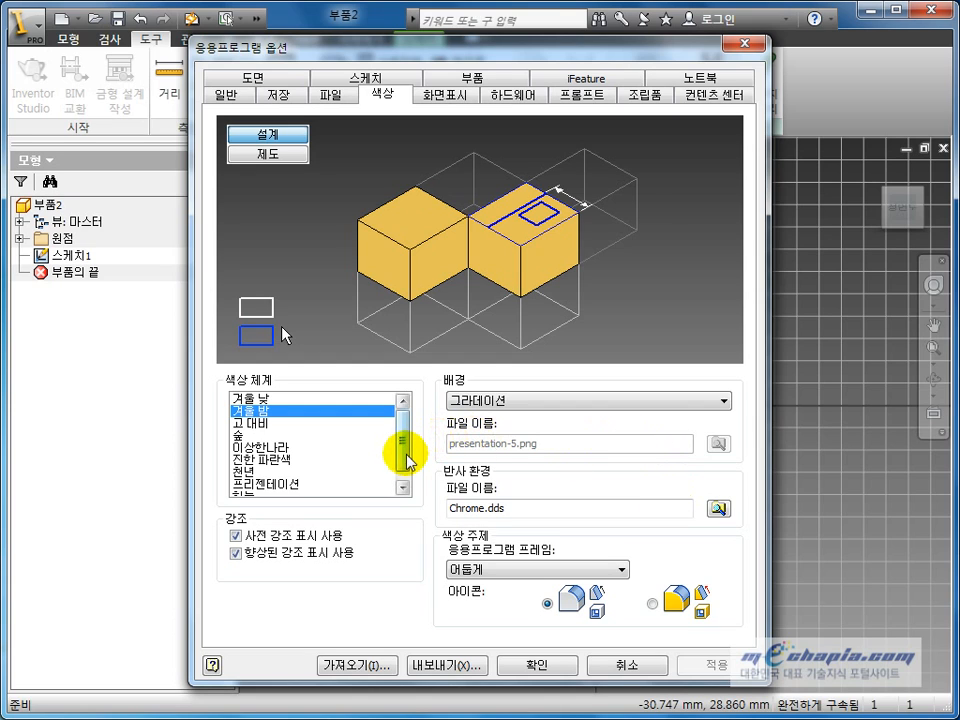
mouse_move(407, 450)
left_mouse_down()
mouse_move(409, 468)
mouse_move(405, 441)
left_mouse_up()
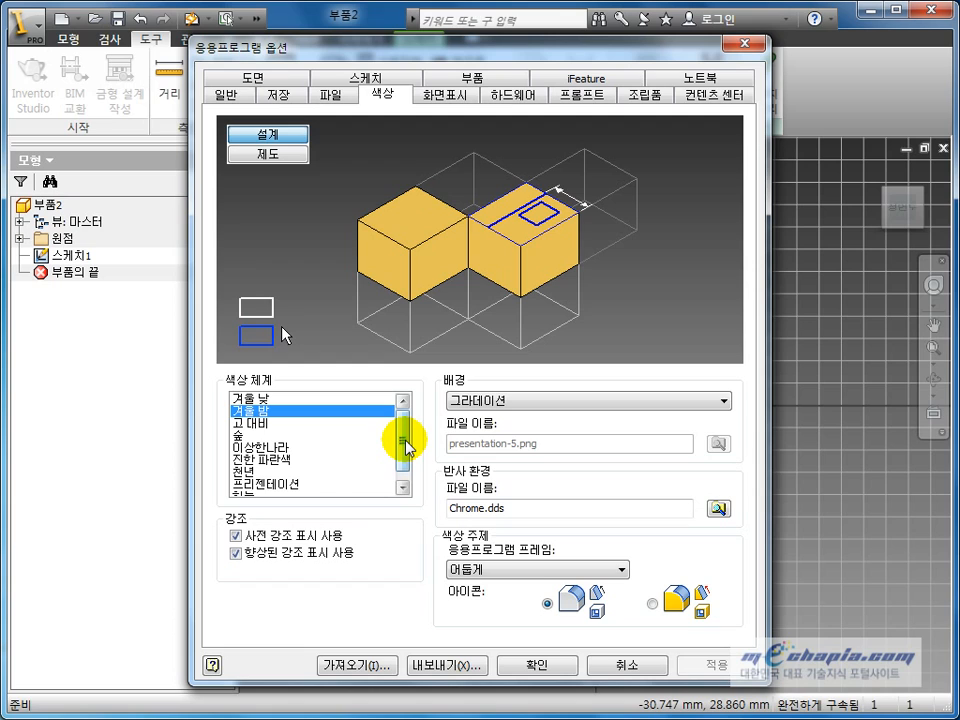
left_click(308, 450)
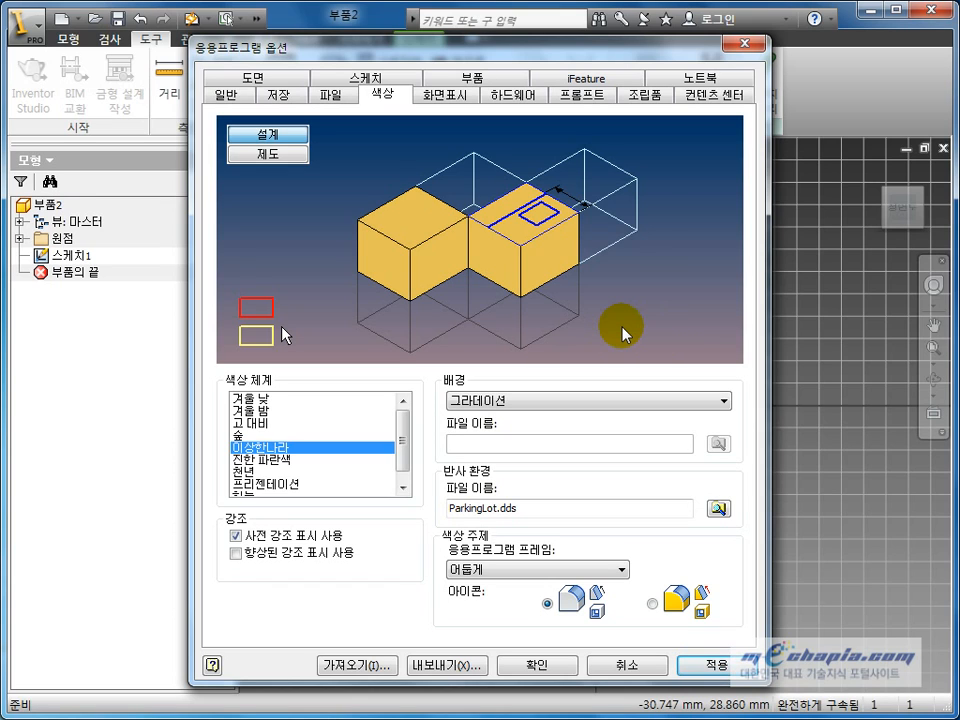
left_click(540, 403)
left_click(523, 417)
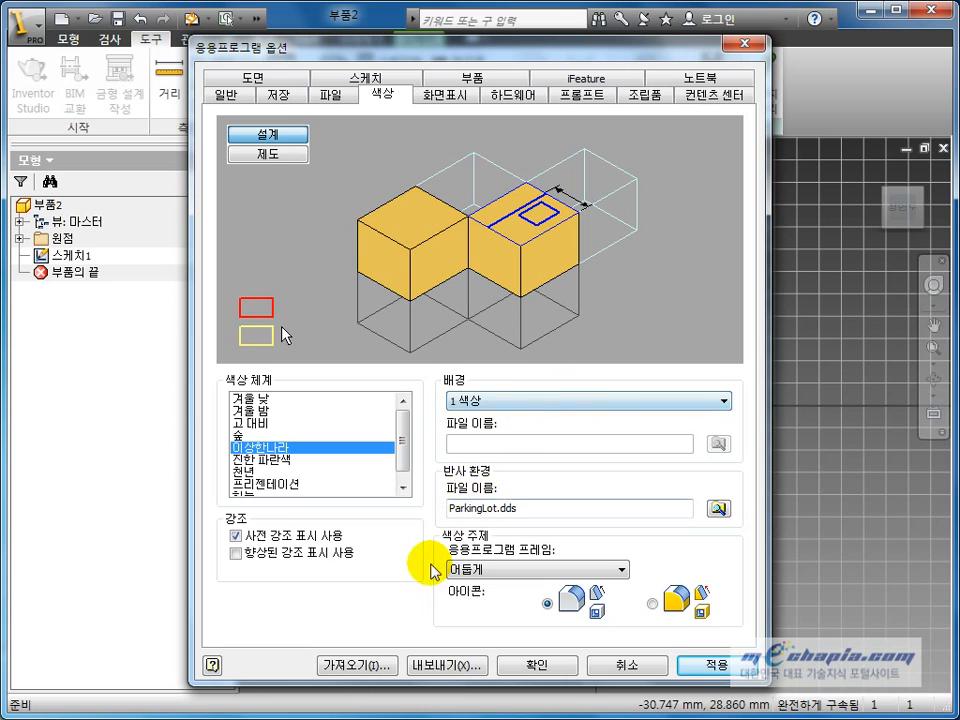
left_click(558, 668)
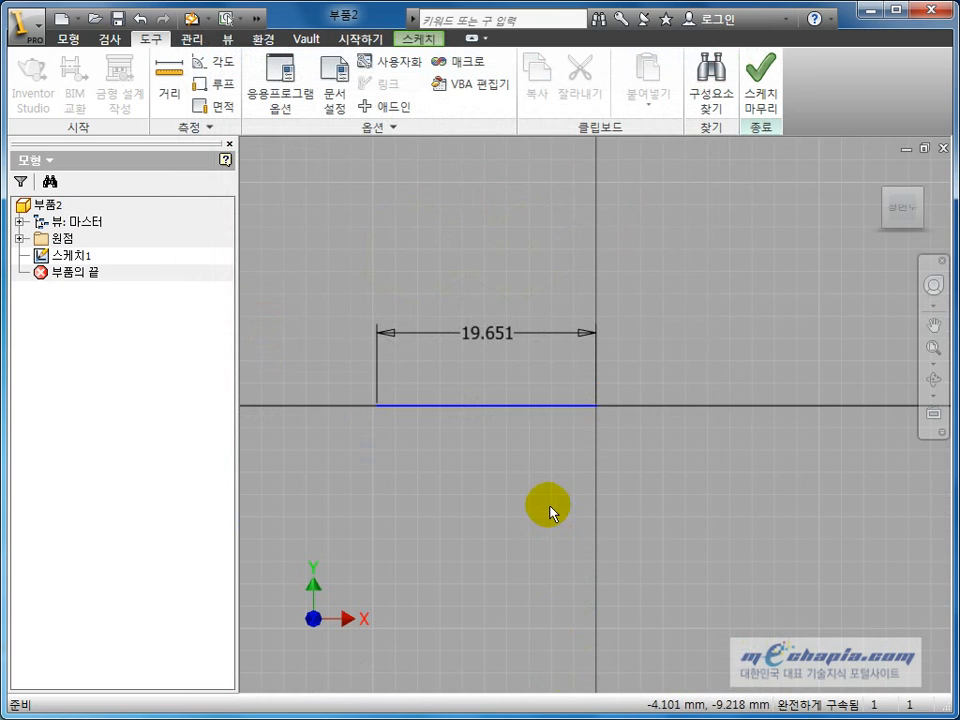
Step: Sketch a steeply slanted line from about 12.7 mm right and 5.4 mm above the origin, rising up and to the right
left_click(414, 38)
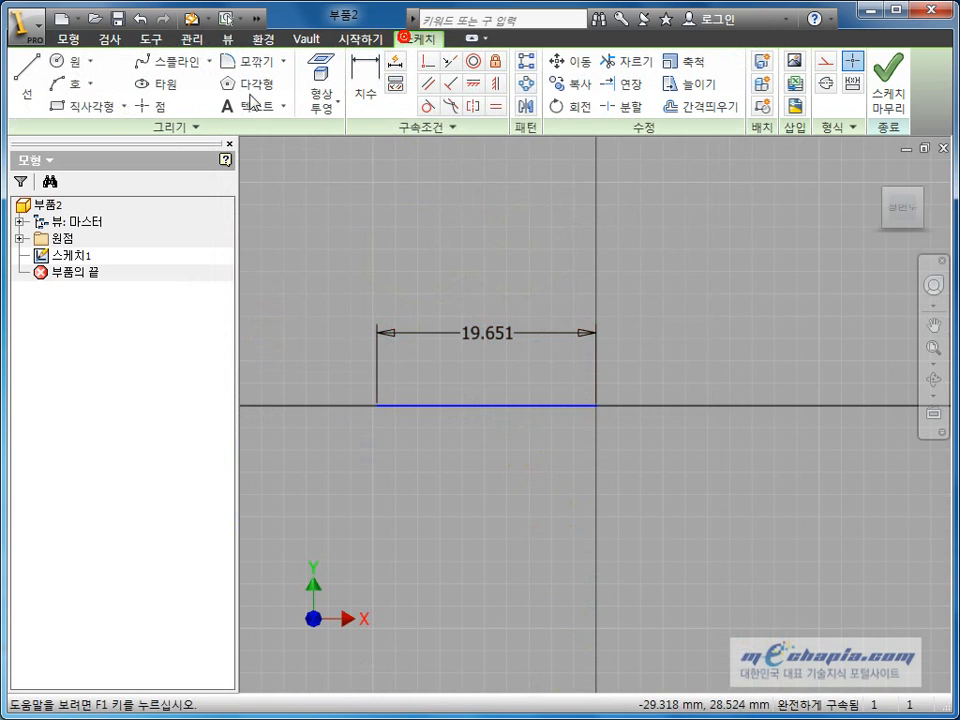
left_click(30, 84)
left_click(738, 344)
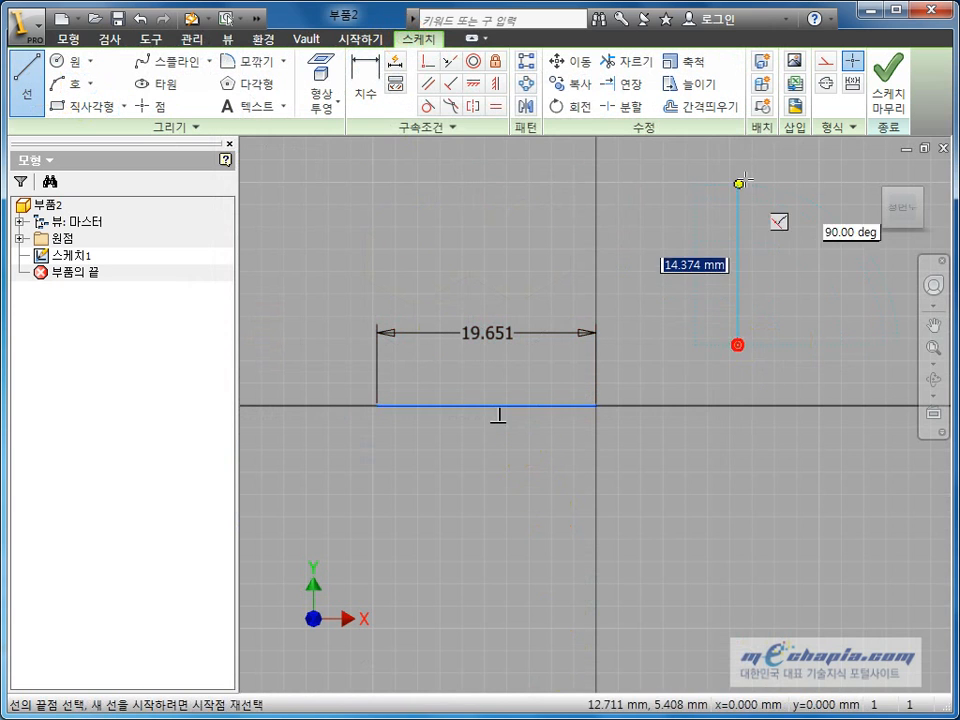
left_click(789, 150)
key("Escape")
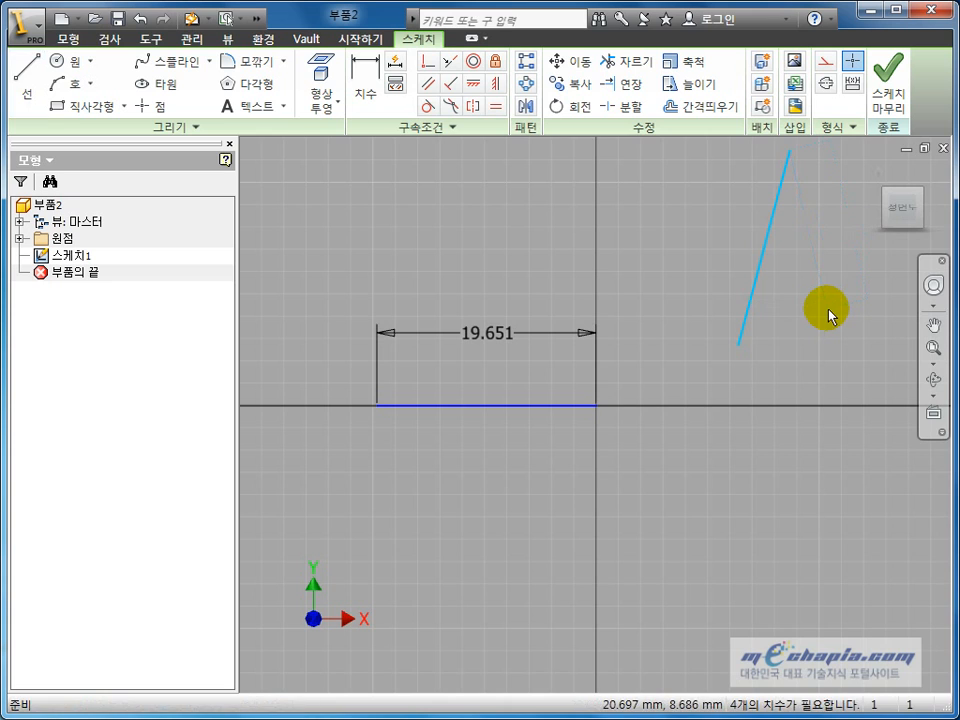
Step: Move the horizontal line's length dimension closer to the line and shift its text slightly toward negative X
middle_click_drag(654, 379, 624, 510)
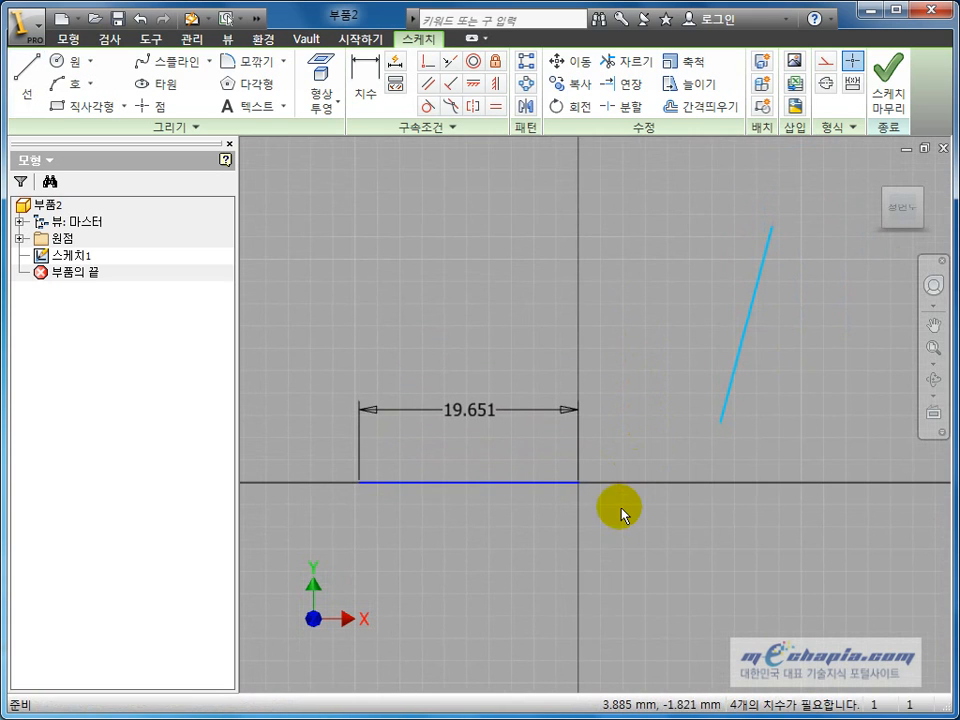
left_click(531, 483)
left_click(656, 432)
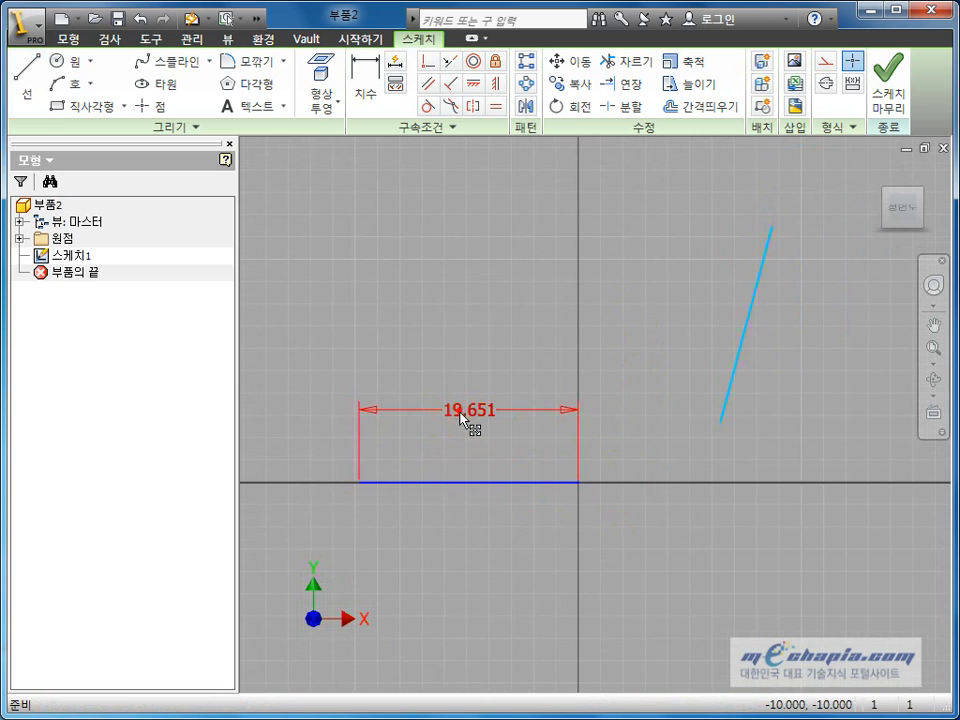
left_click_drag(459, 413, 449, 432)
left_click(450, 349)
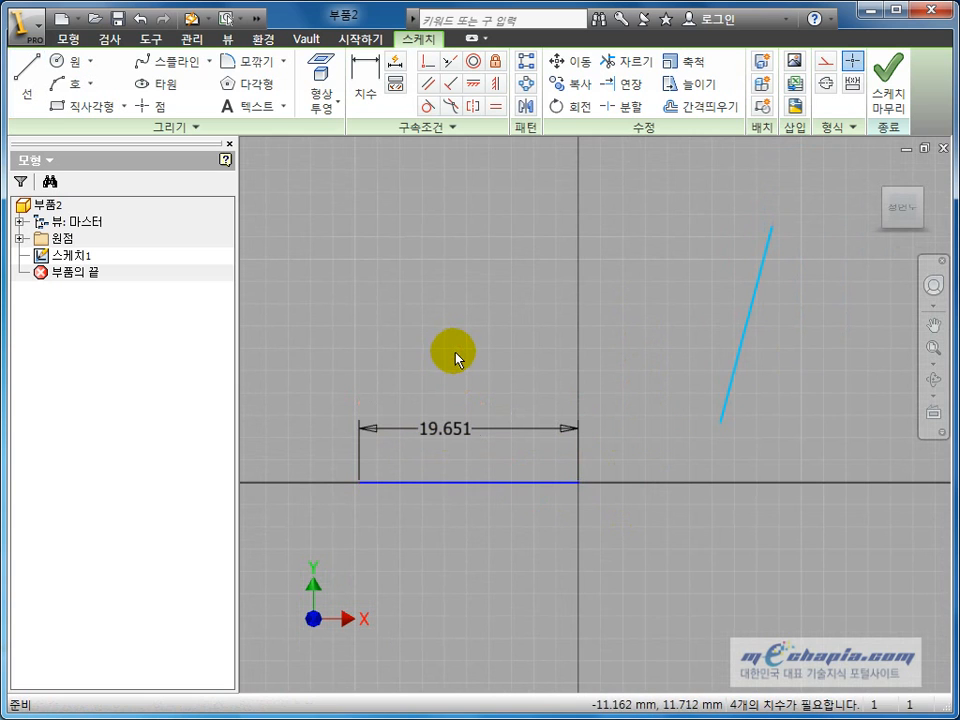
Step: Expand the part's origin folder and highlight the center point to examine its location in the sketch at different zoom levels
scroll(520, 317, "up", 2)
scroll(520, 317, "down", 5)
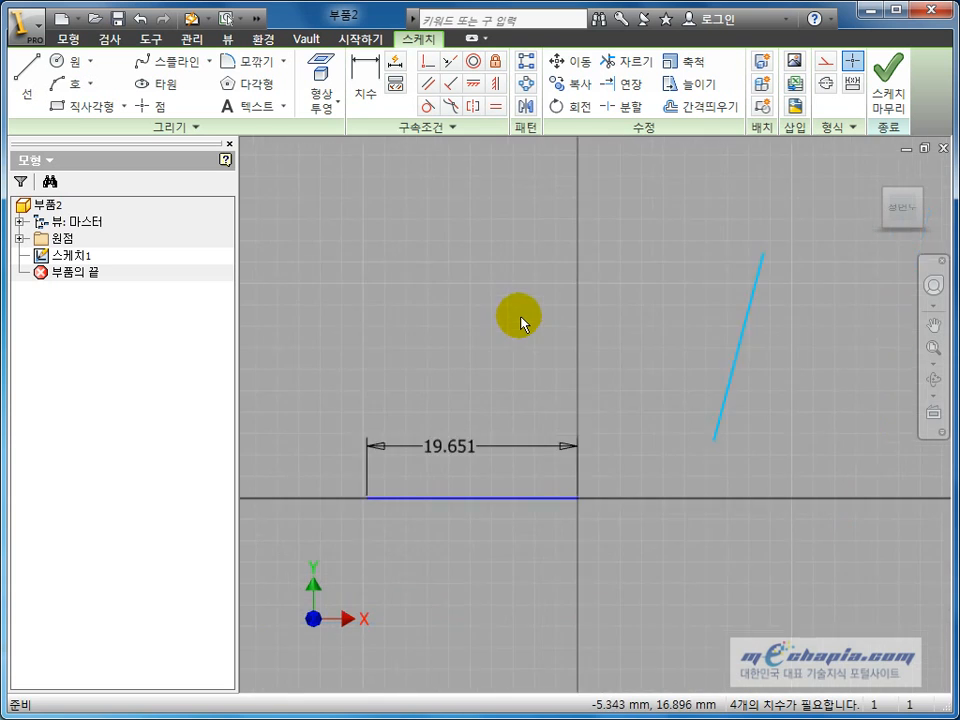
middle_click_drag(490, 358, 523, 387)
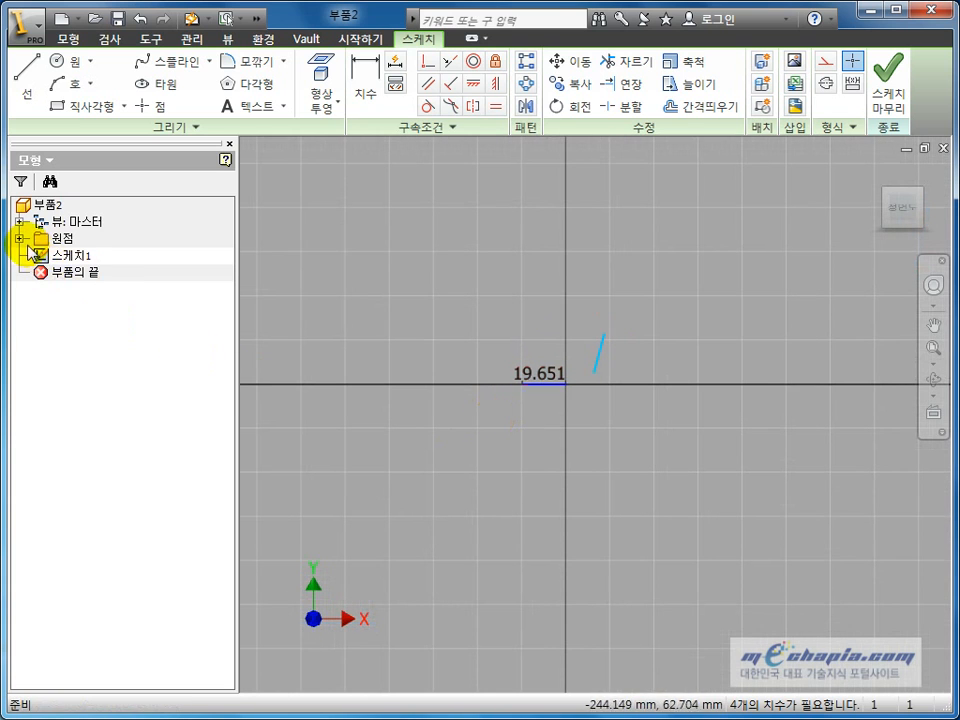
left_click(21, 239)
left_click(88, 356)
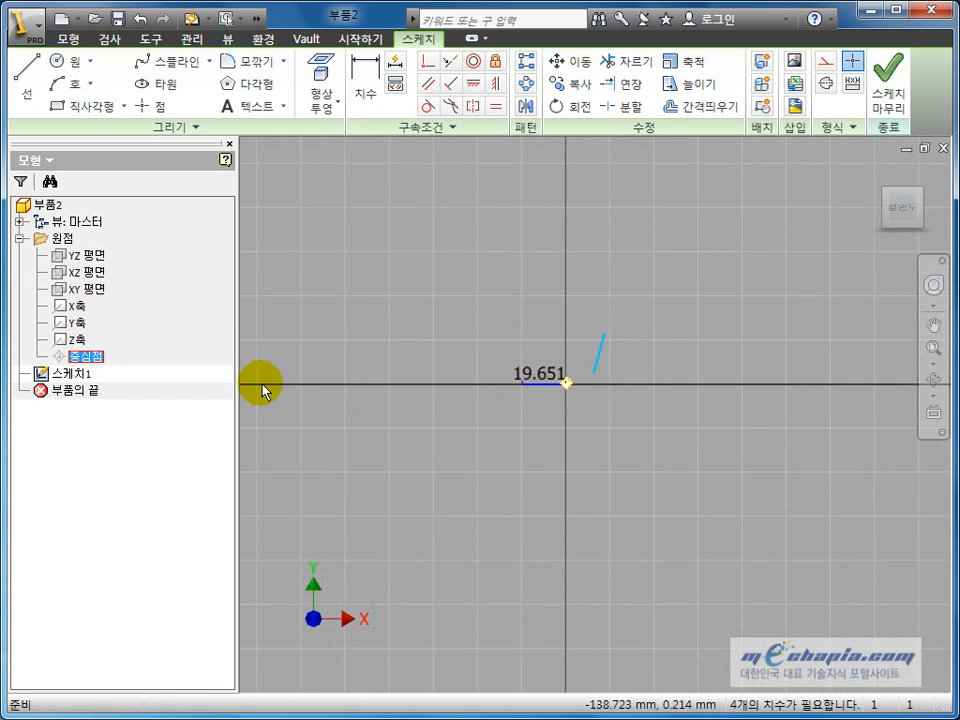
left_click(671, 298)
scroll(615, 403, "up", 3)
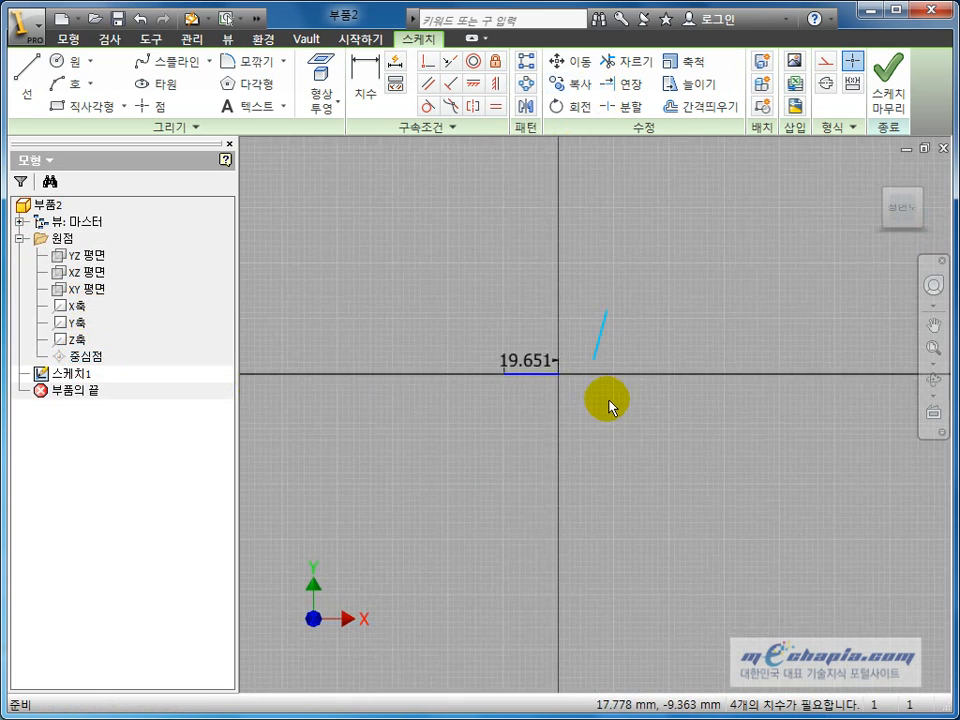
mouse_move(603, 405)
middle_mouse_down()
mouse_move(647, 521)
mouse_move(677, 549)
middle_mouse_up()
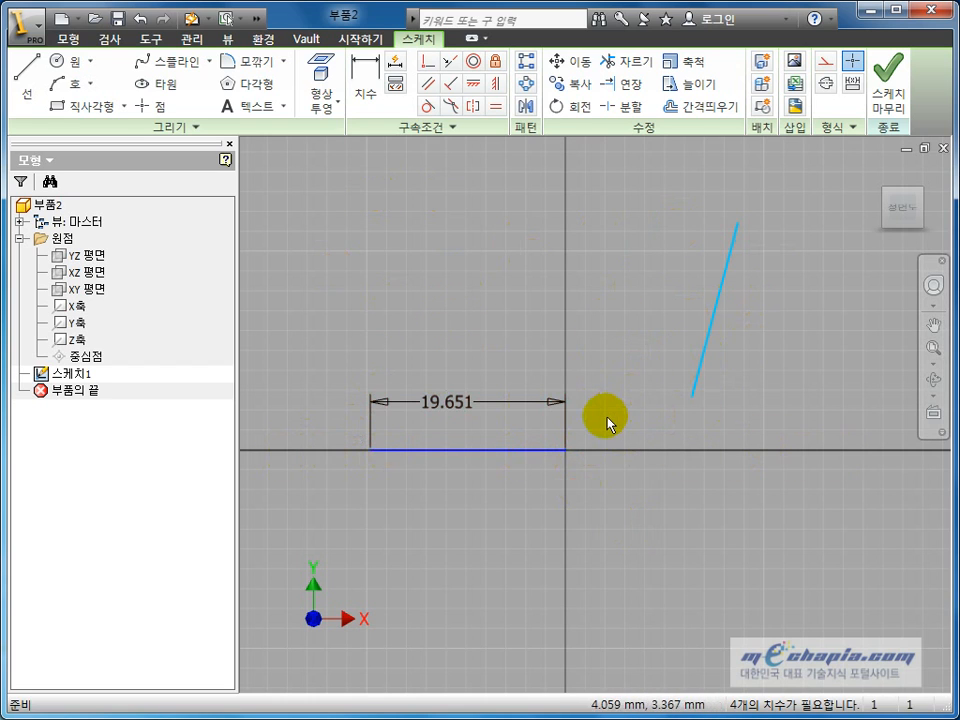
left_click(88, 356)
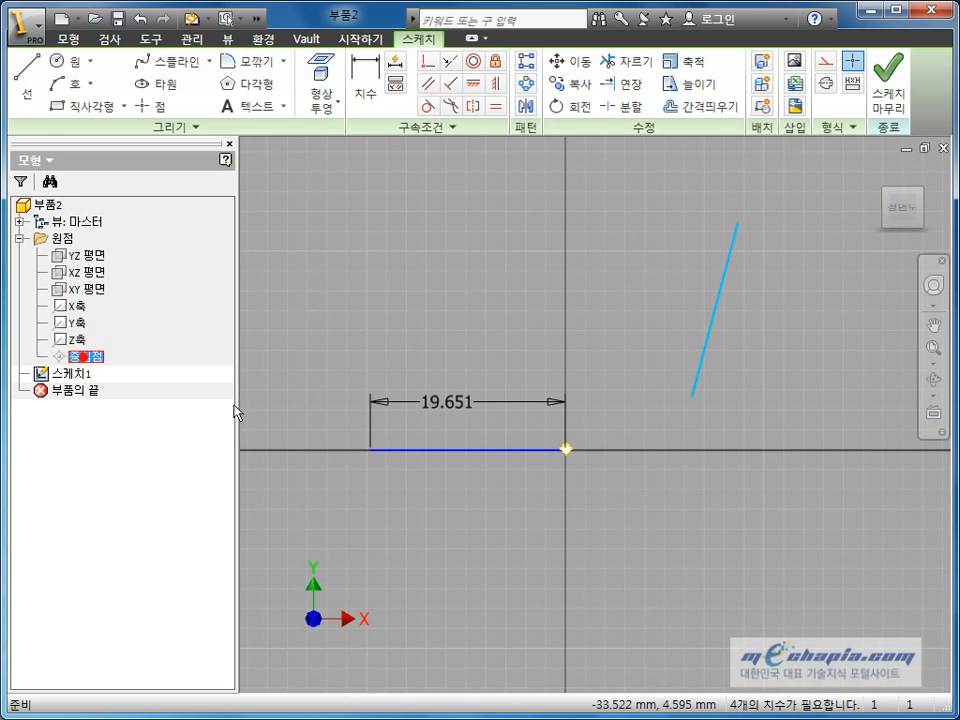
scroll(424, 477, "up", 4)
scroll(339, 480, "up", 2)
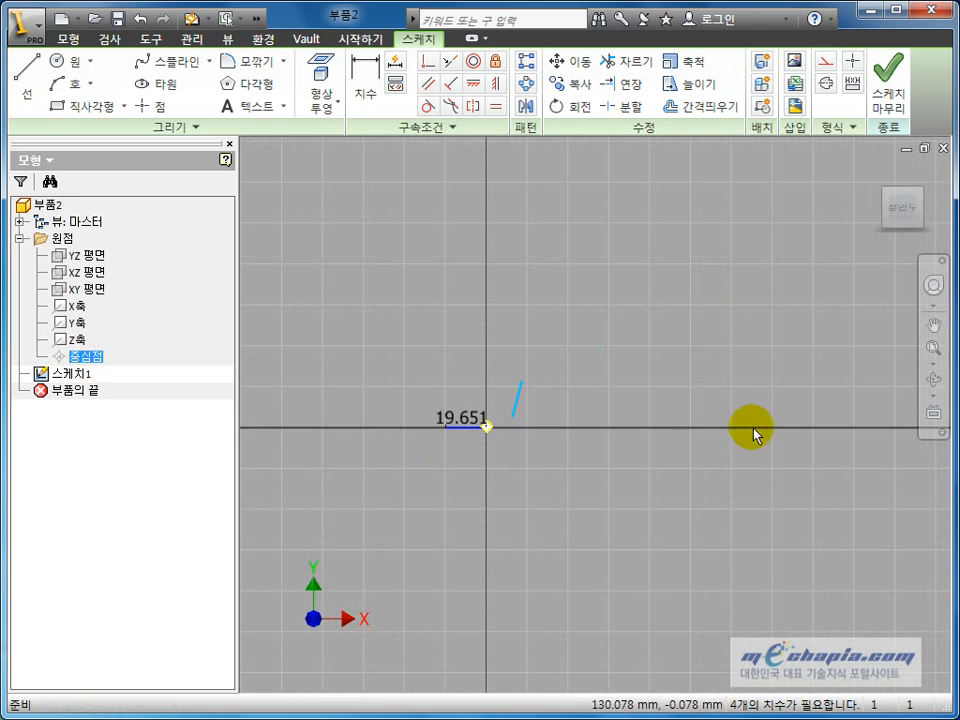
left_click(639, 364)
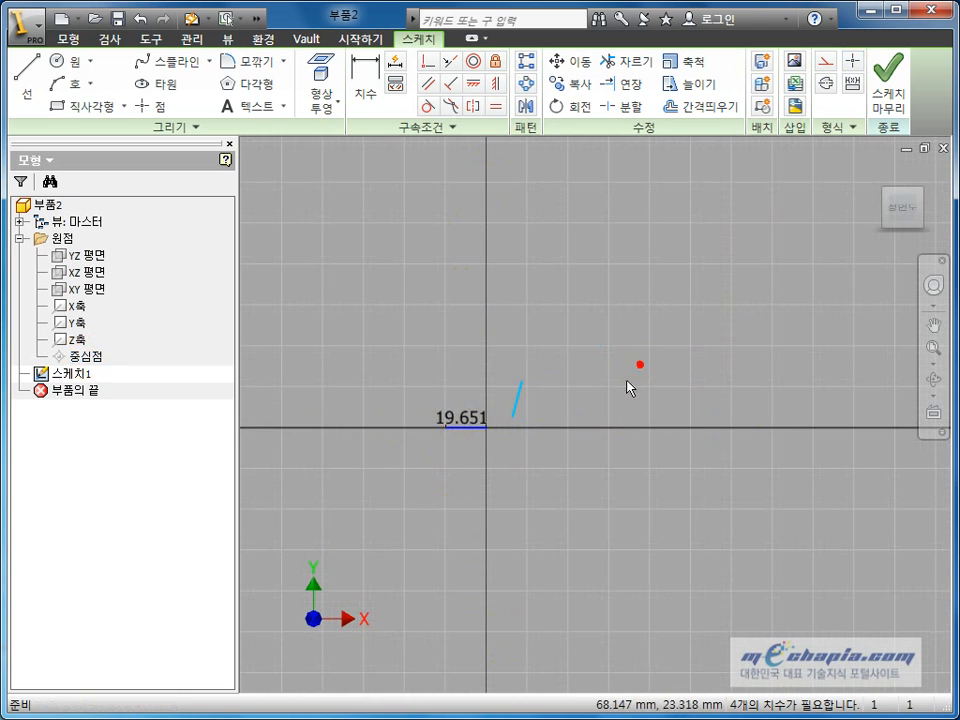
middle_click_drag(628, 386, 648, 372)
Step: Reopen the application options and examine the display settings
left_click(150, 40)
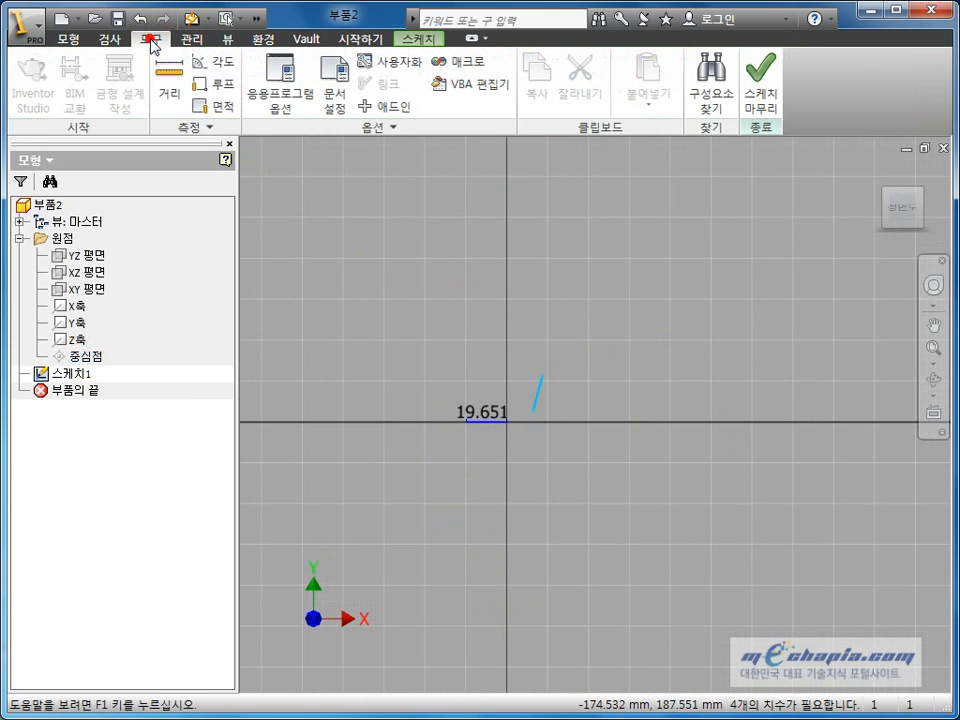
left_click(262, 101)
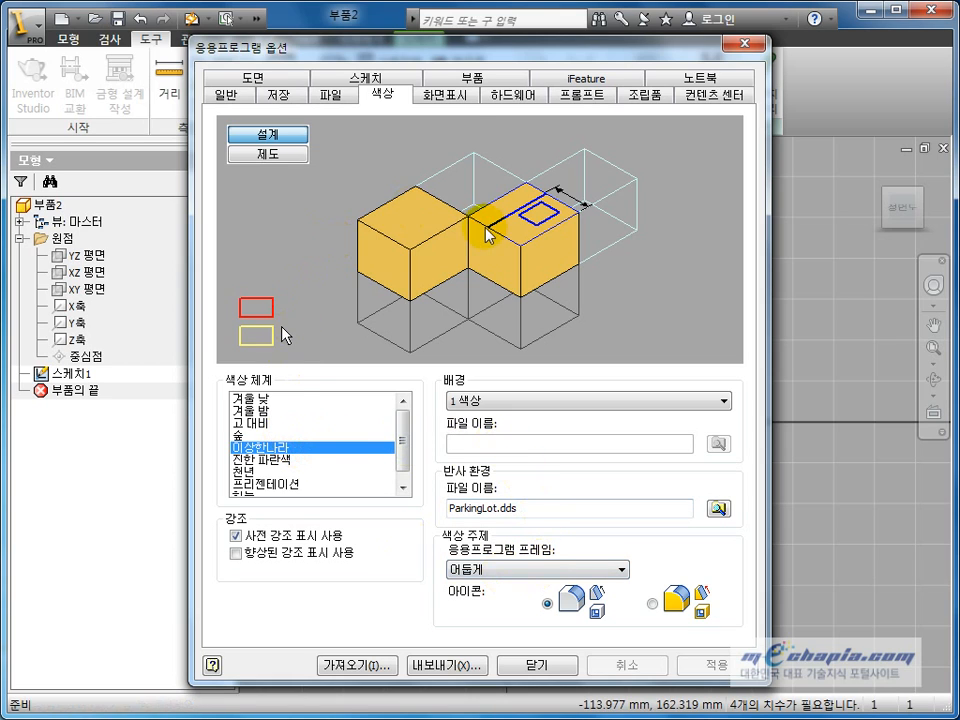
left_click(458, 98)
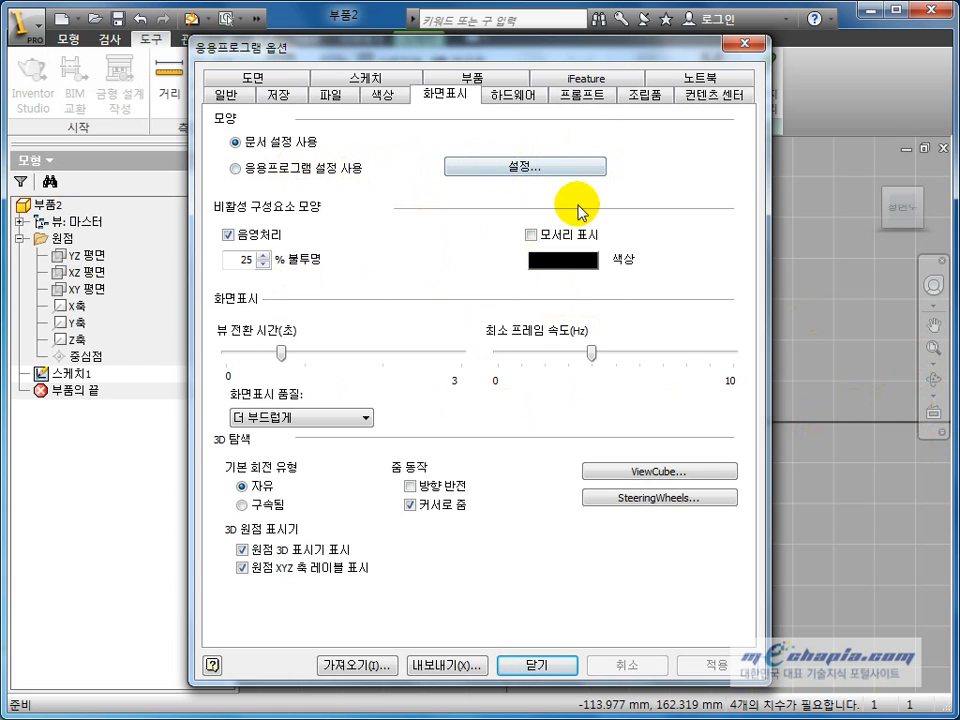
Step: Choose the 성능 (performance) graphics setting in the hardware options with software graphics off, and run the graphics diagnostics
left_click(520, 98)
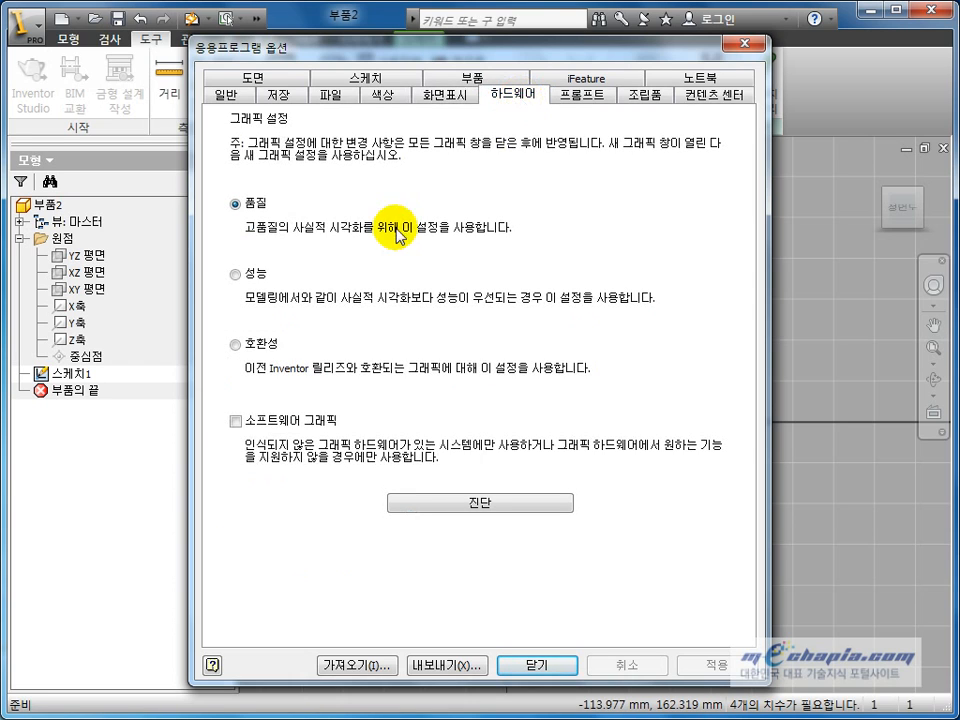
left_click(234, 276)
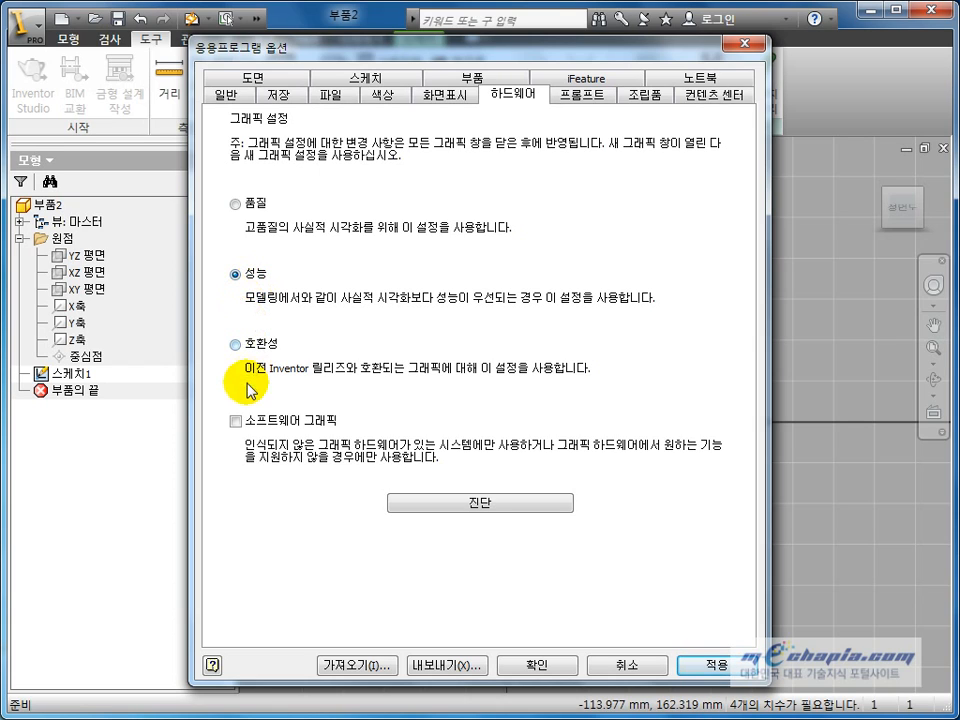
left_click(236, 423)
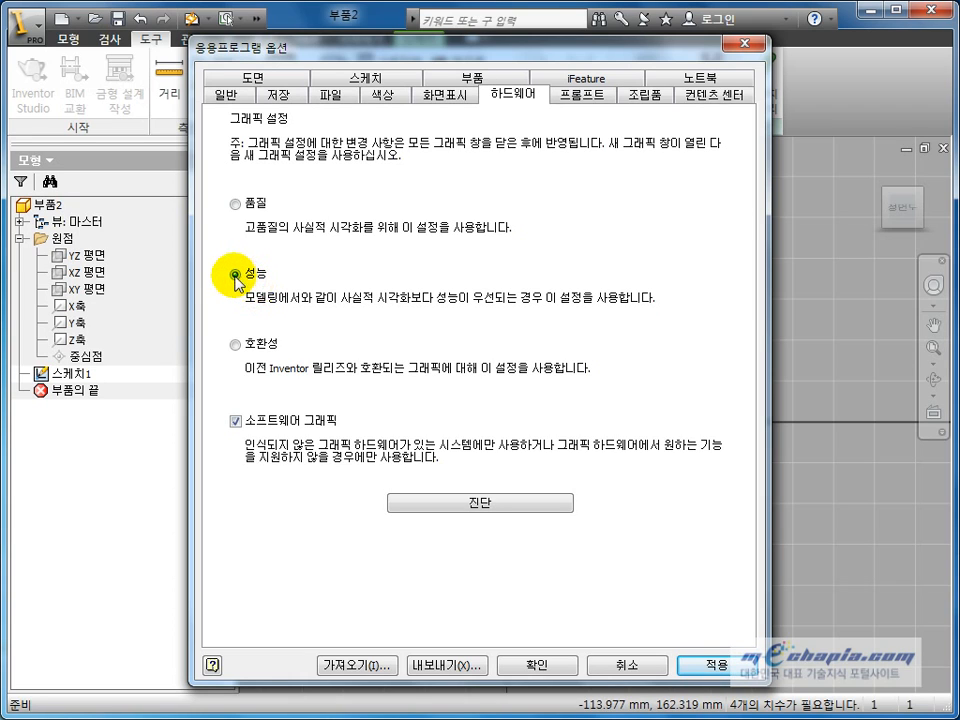
left_click(236, 422)
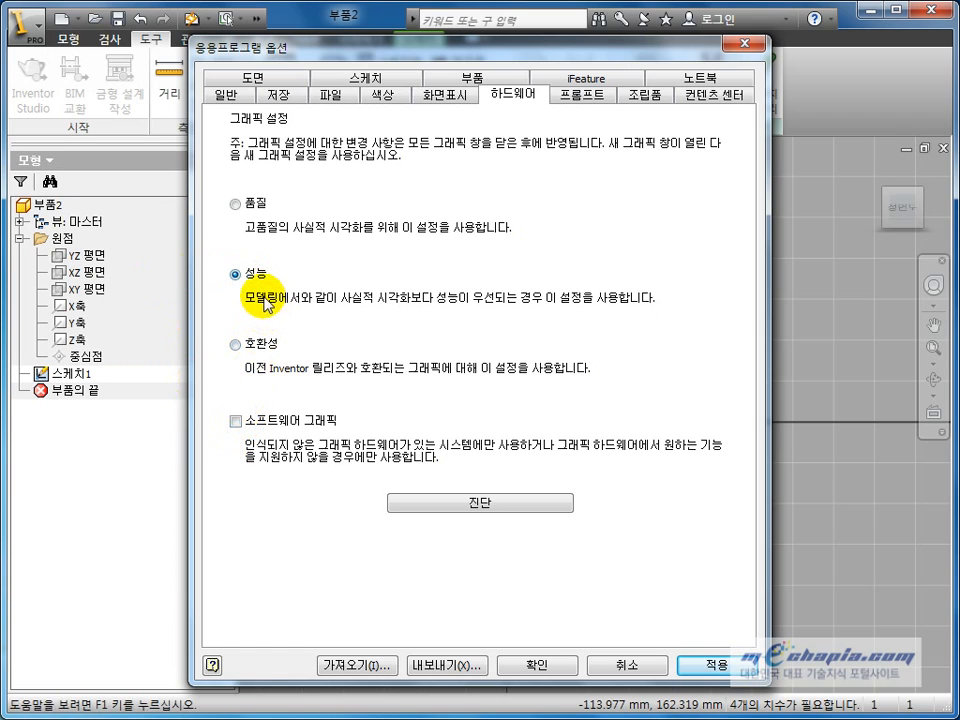
left_click(483, 502)
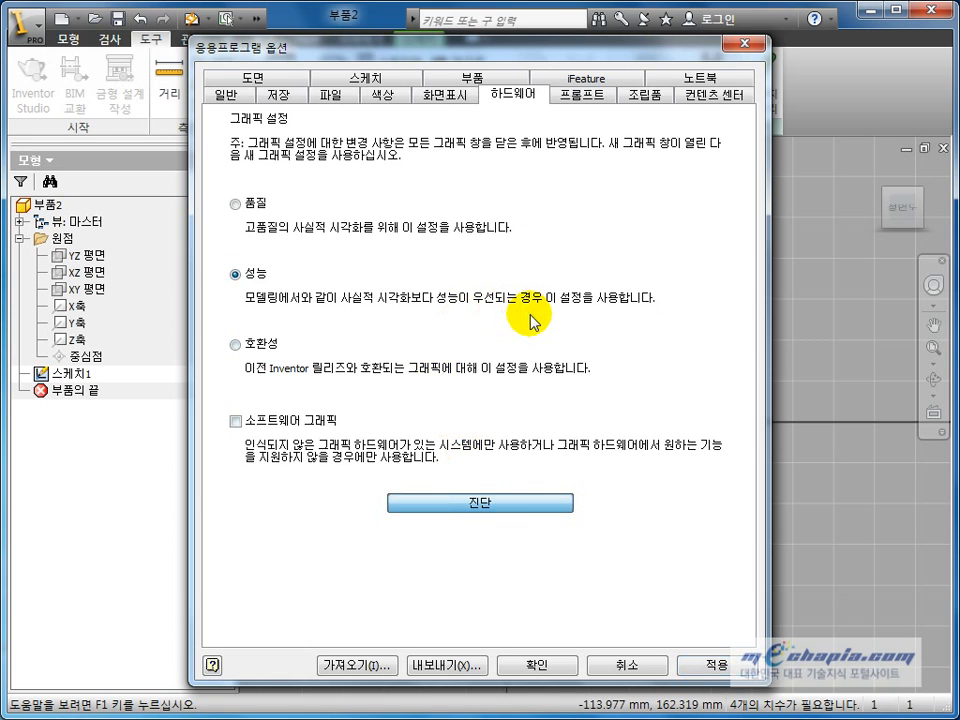
Step: Run the graphics diagnostics, dismiss their report, and examine the prompt (프롬프트) settings
left_click(568, 502)
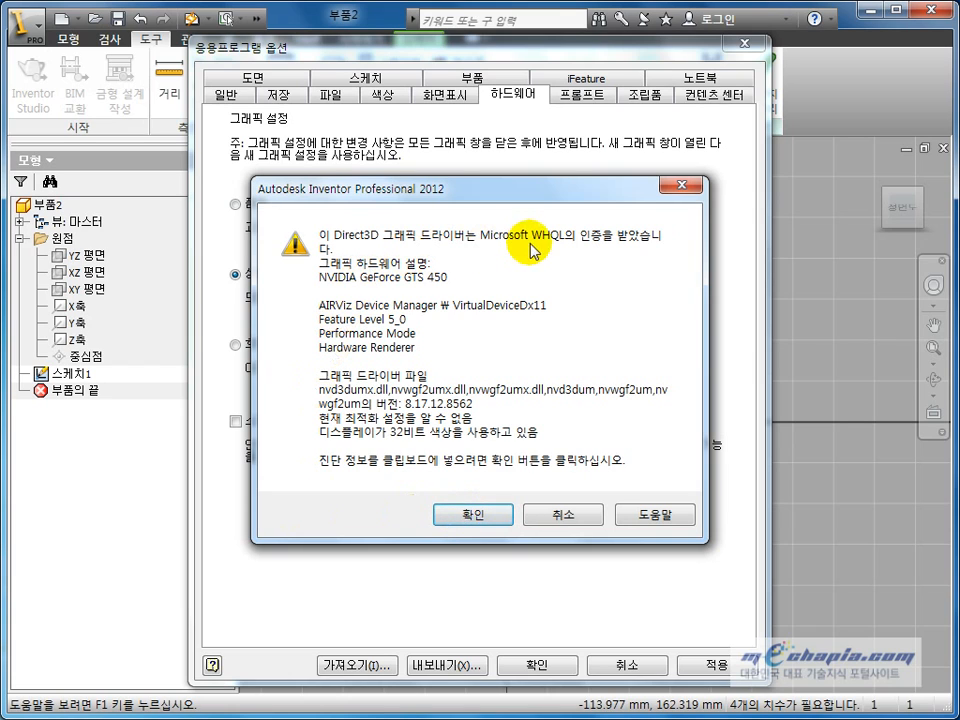
left_click(470, 516)
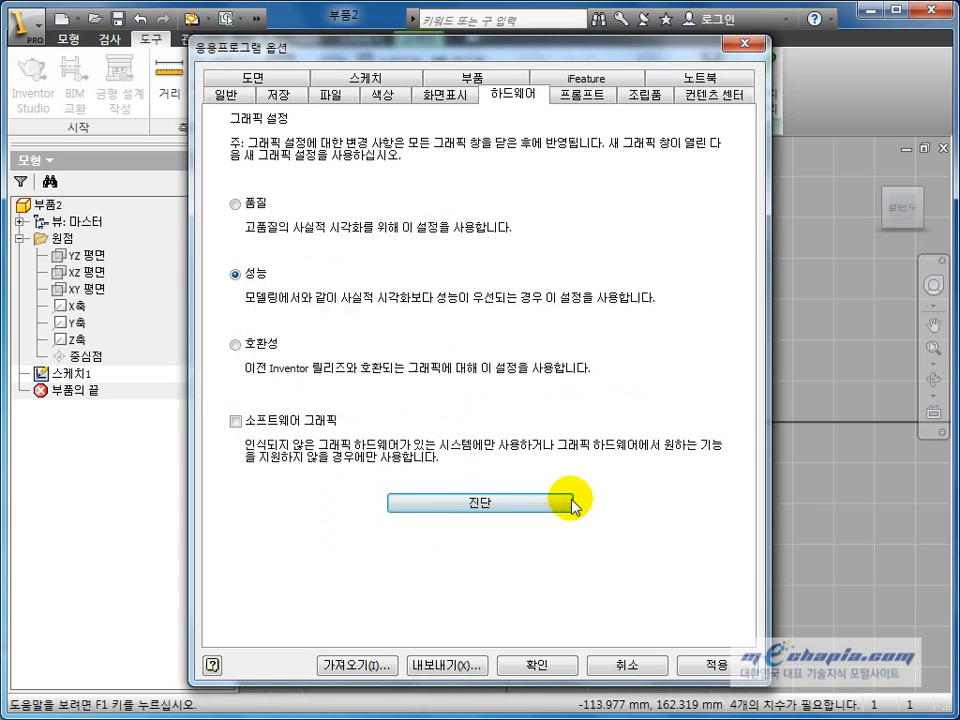
left_click(600, 96)
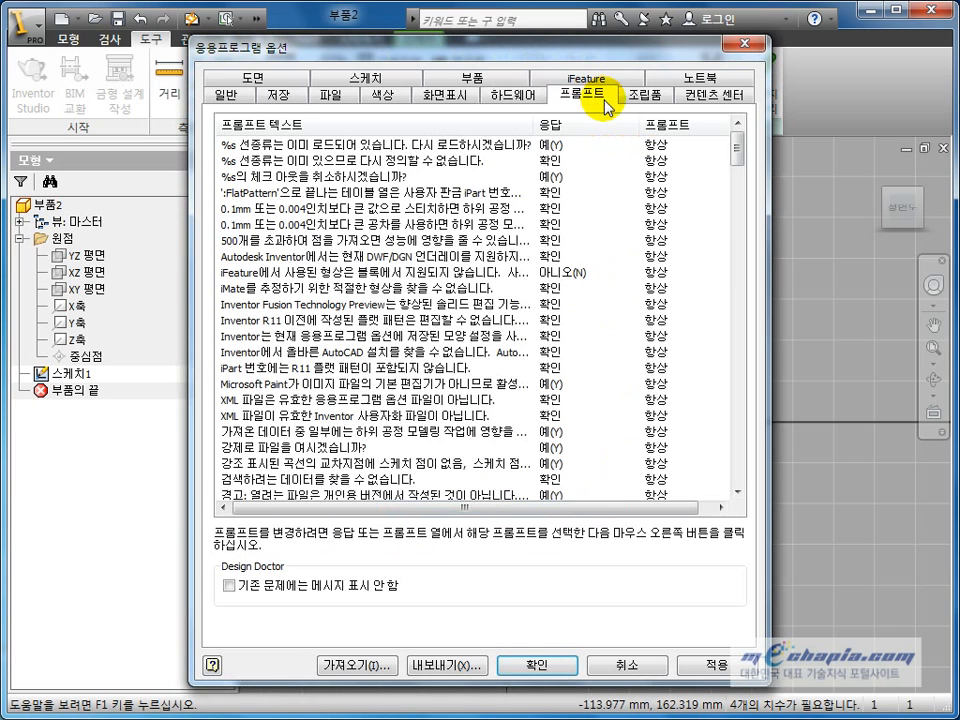
Step: Turn off 구속조건 음성 알림 in the assembly options, look through the content center, drawing and sketch options, and accept the change
left_click(640, 98)
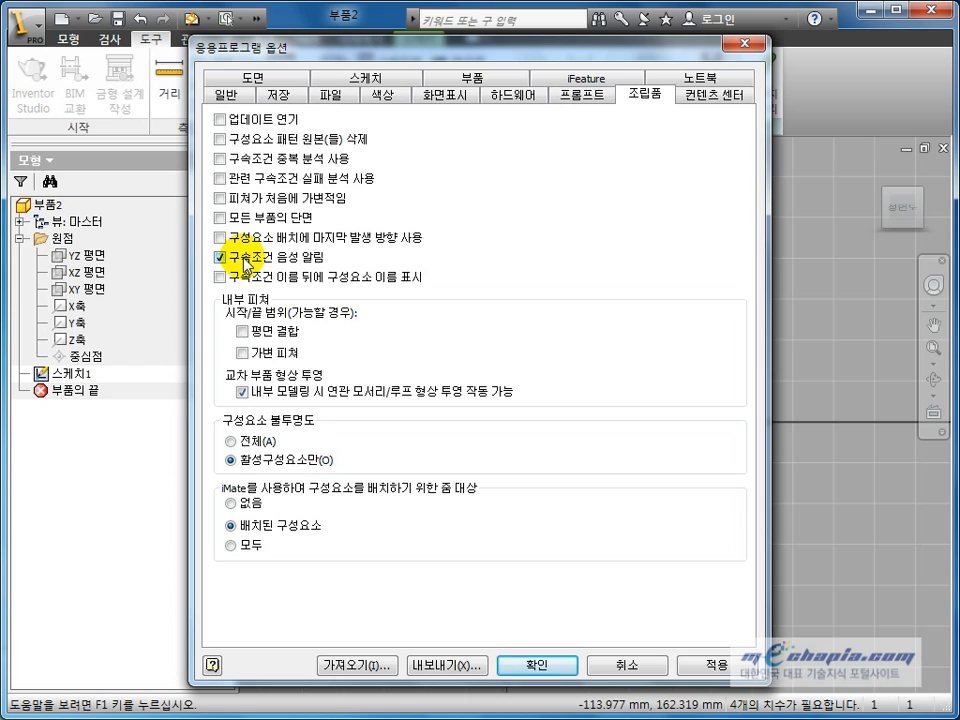
left_click(222, 257)
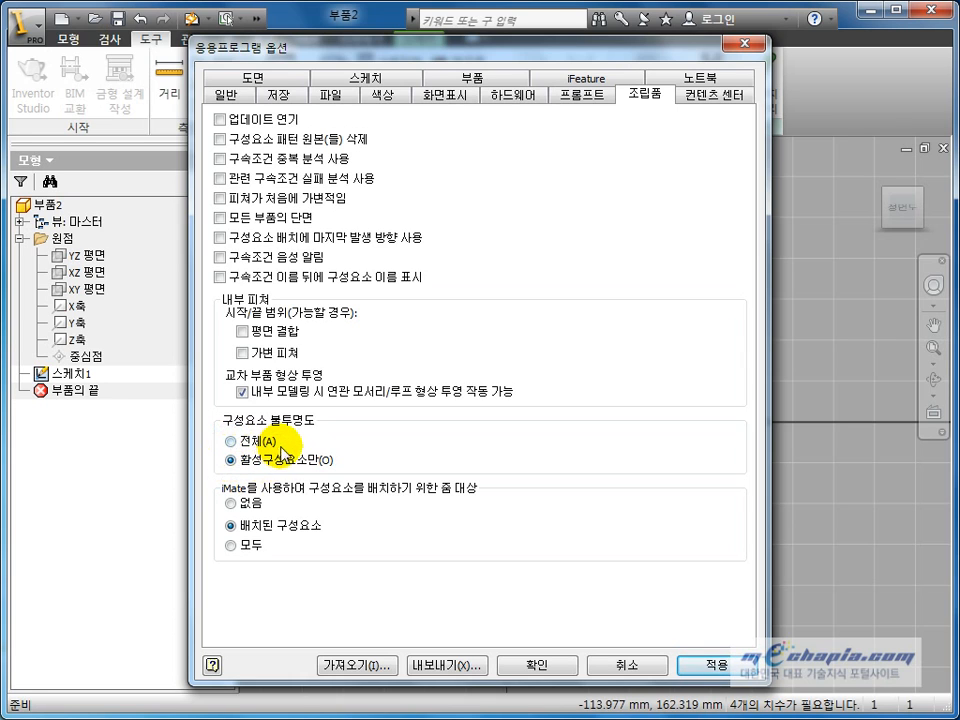
left_click(716, 95)
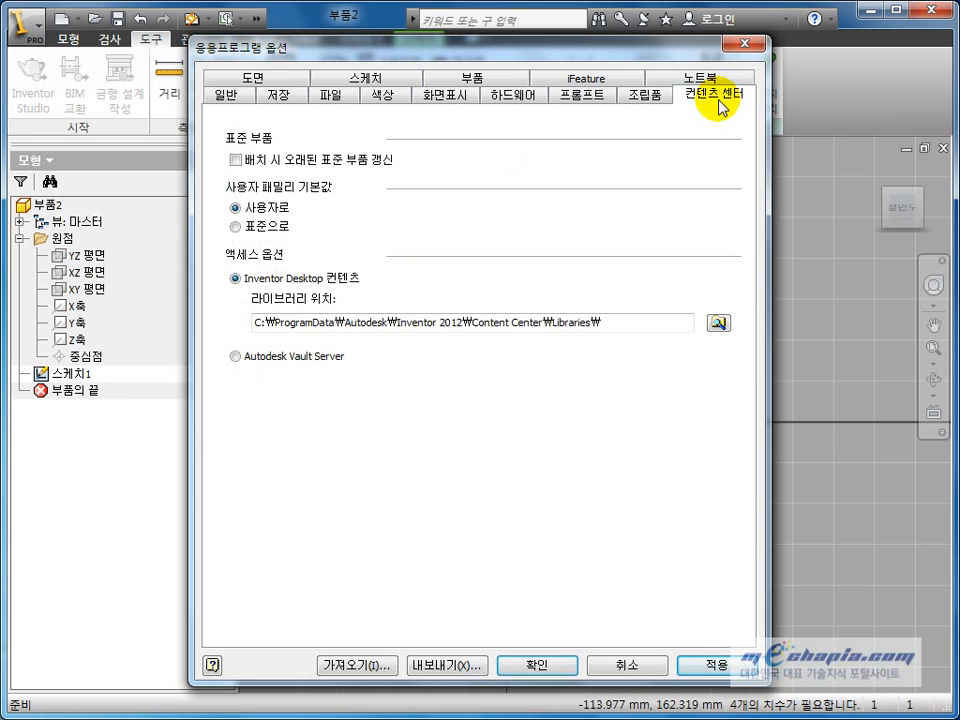
left_click(285, 78)
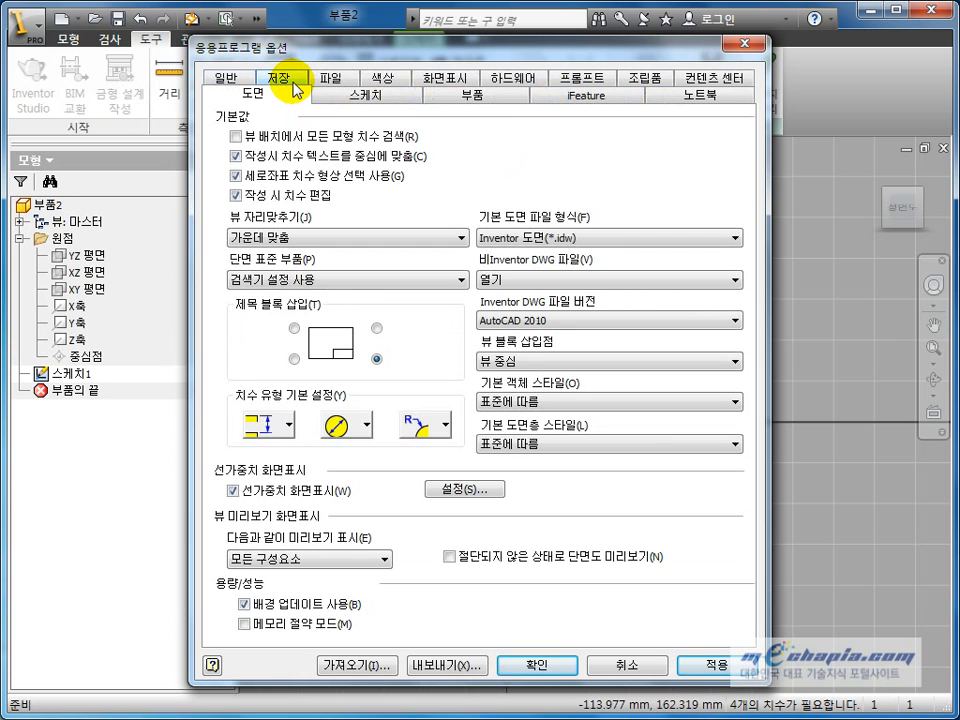
left_click(352, 97)
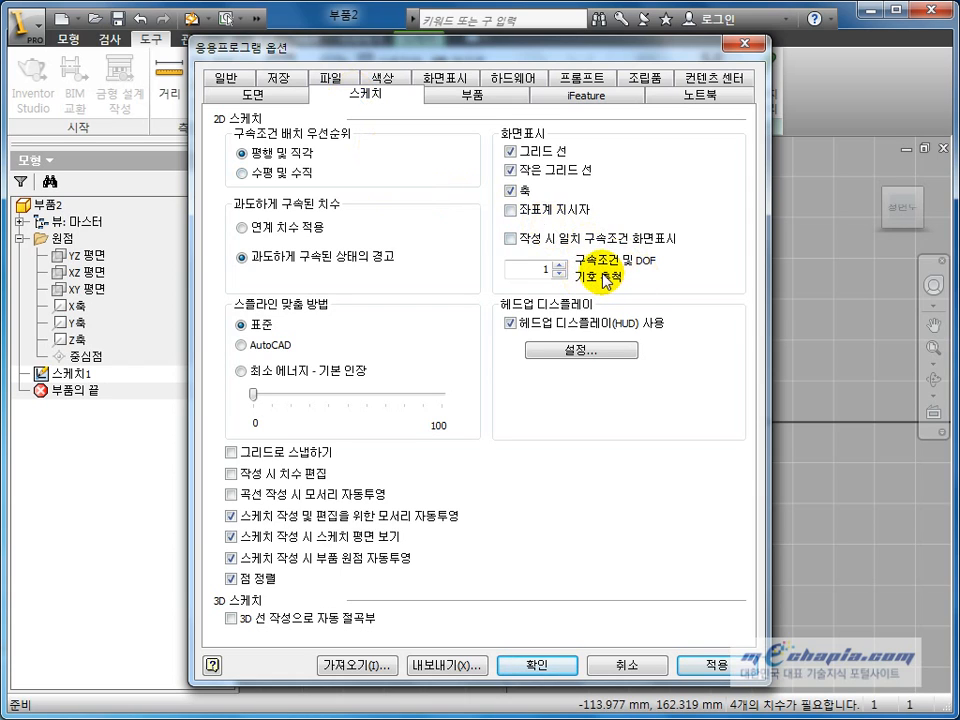
left_click(541, 667)
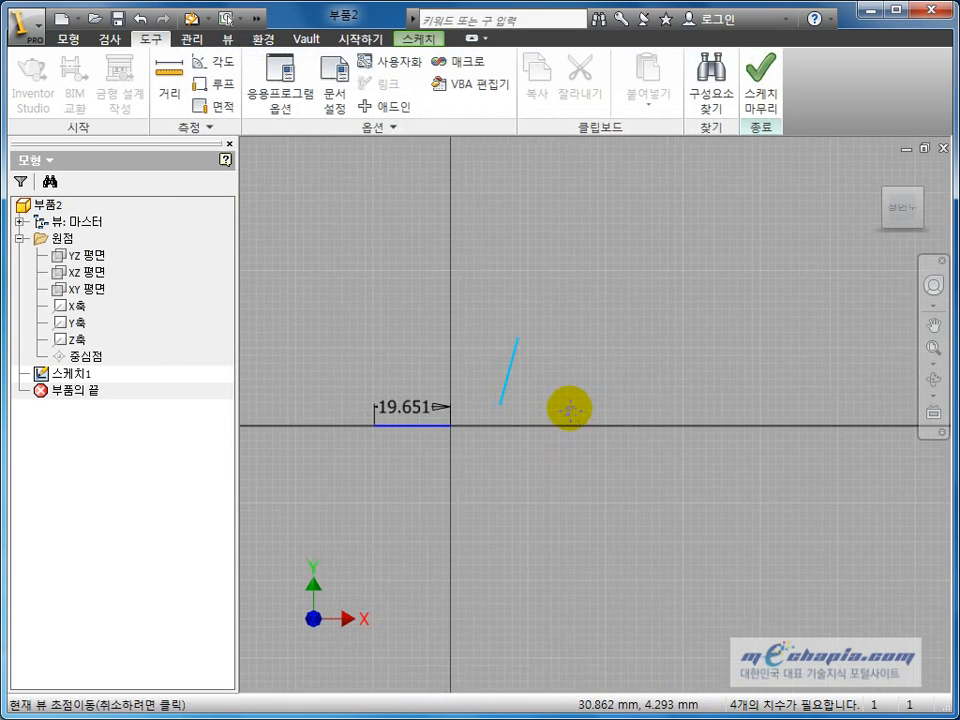
Step: Show all constraints in the sketch and move the constraint symbol at the origin away from the horizontal line's endpoint
right_click(533, 246)
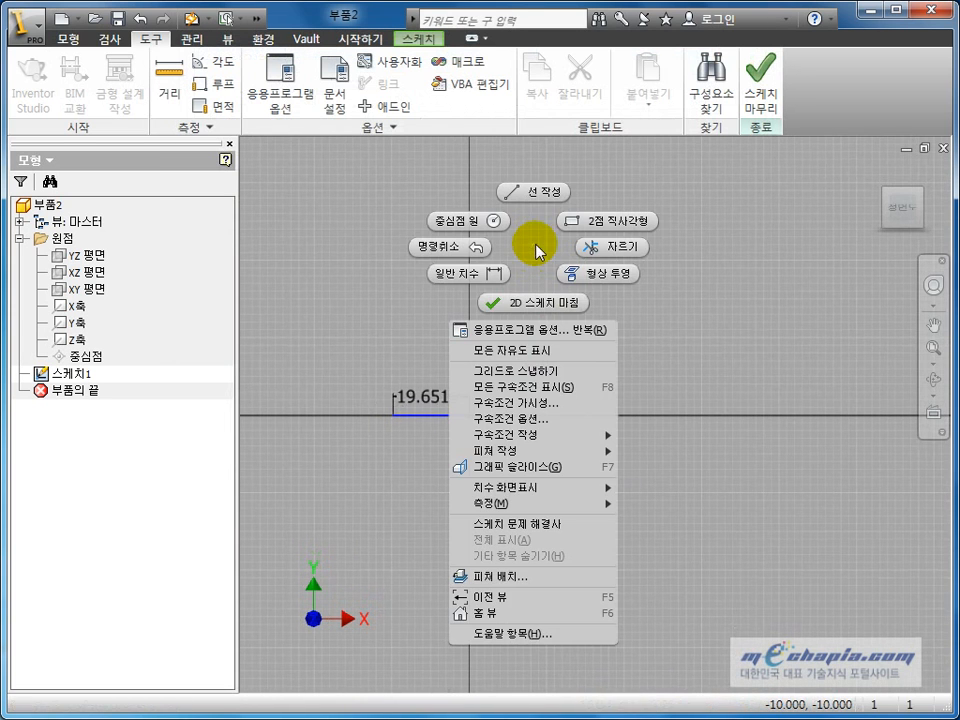
left_click(513, 398)
scroll(446, 420, "up", 4)
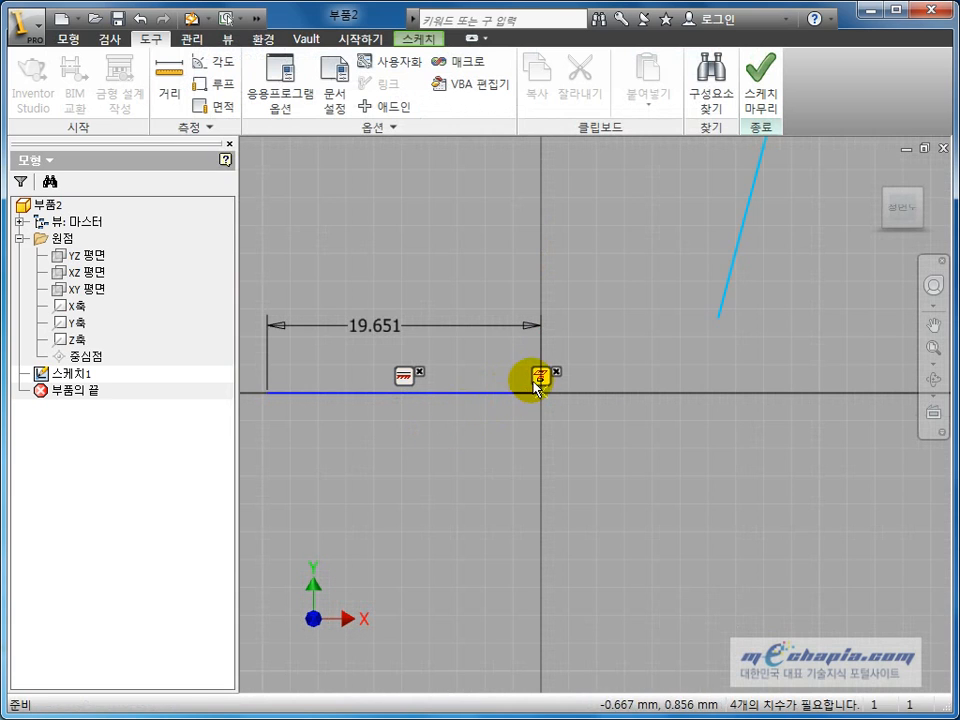
left_click_drag(537, 384, 585, 313)
left_click(586, 375)
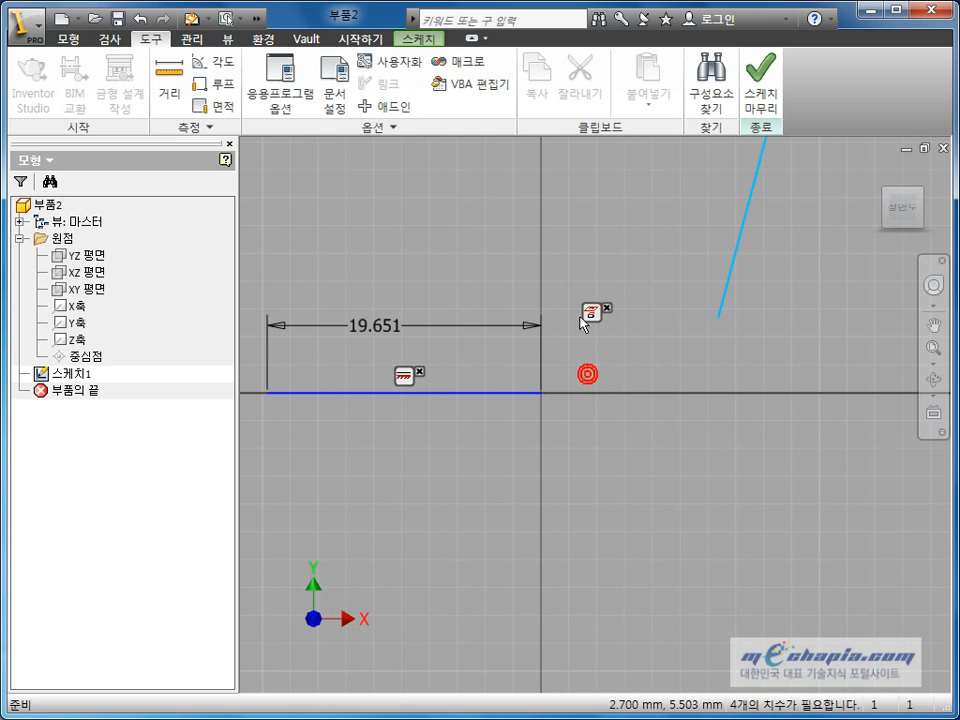
middle_click_drag(525, 354, 553, 396)
scroll(553, 396, "down", 3)
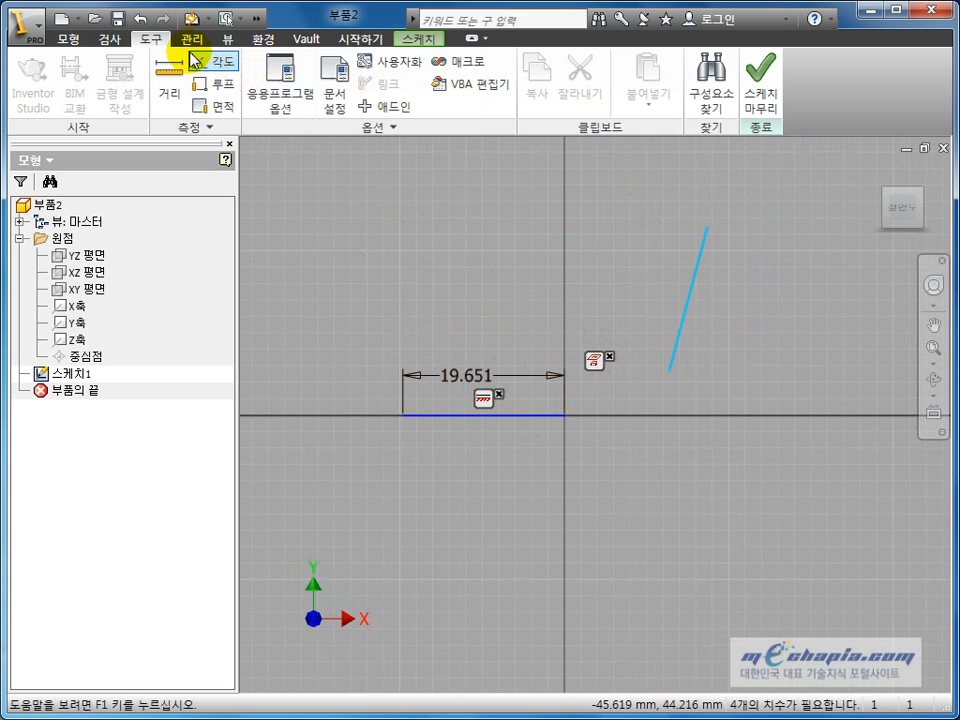
Step: Set the constraint and DOF symbol scale to 1.5 in the sketch options and accept the change
left_click(283, 88)
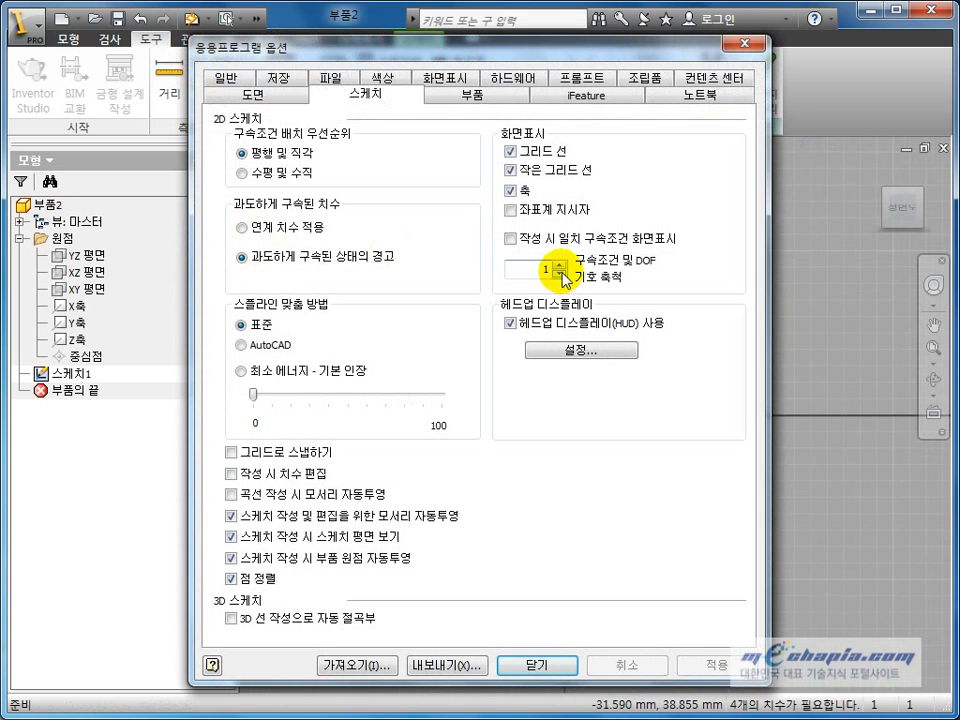
left_click(517, 278)
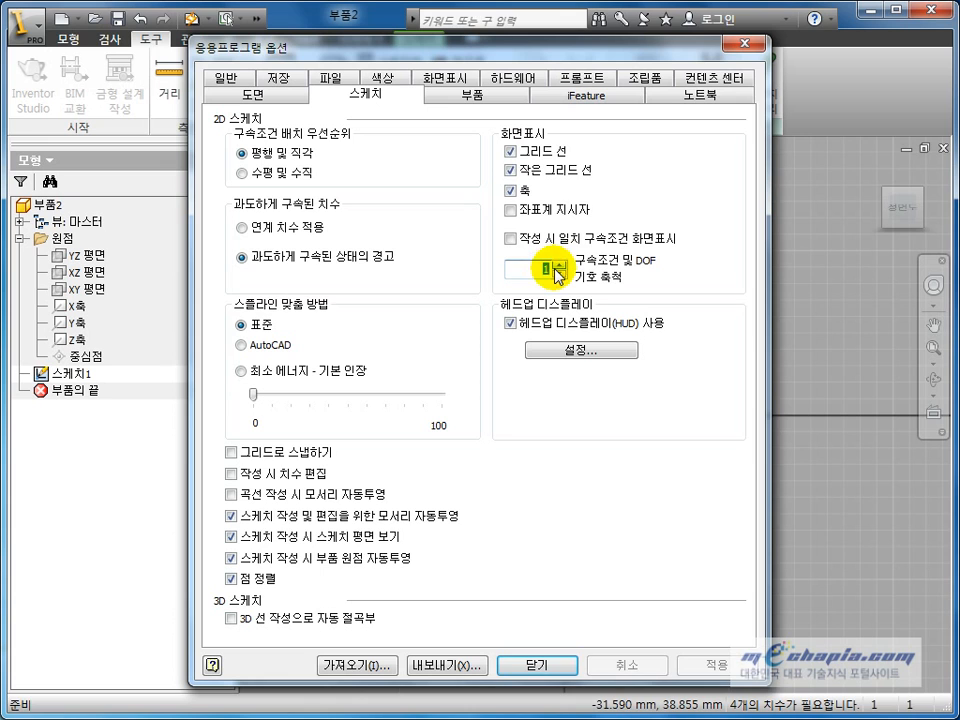
type("19.6")
type("5")
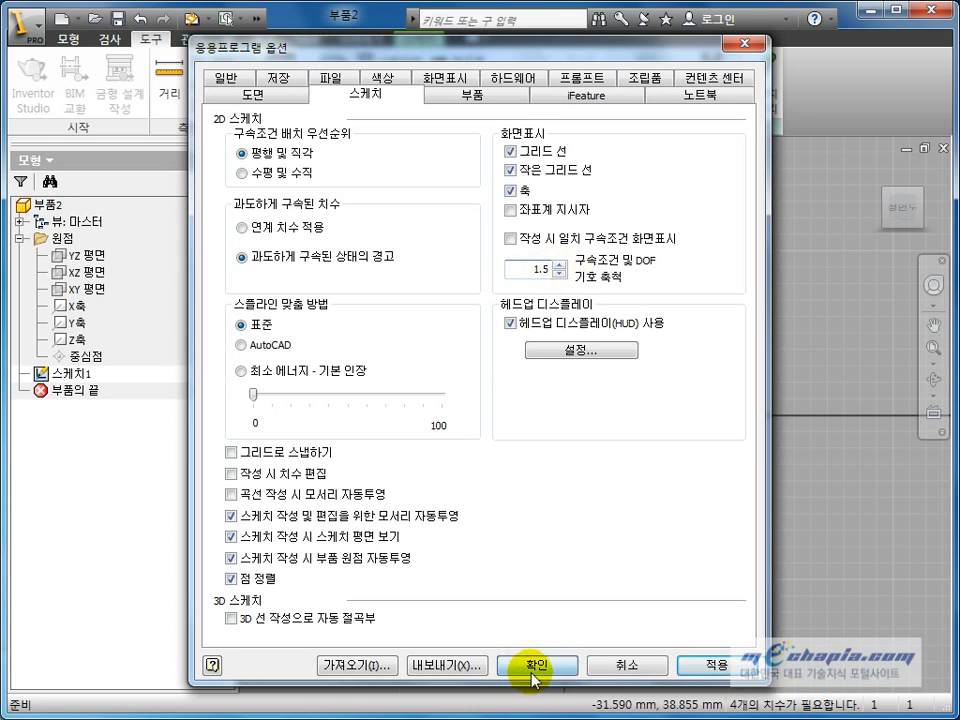
left_click(527, 664)
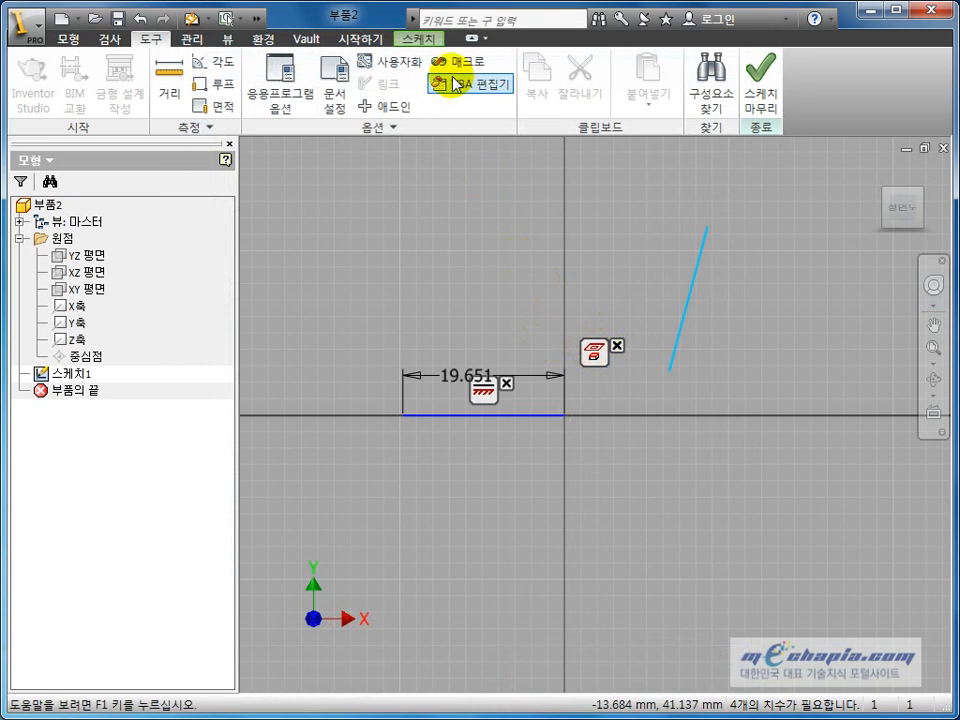
left_click(268, 80)
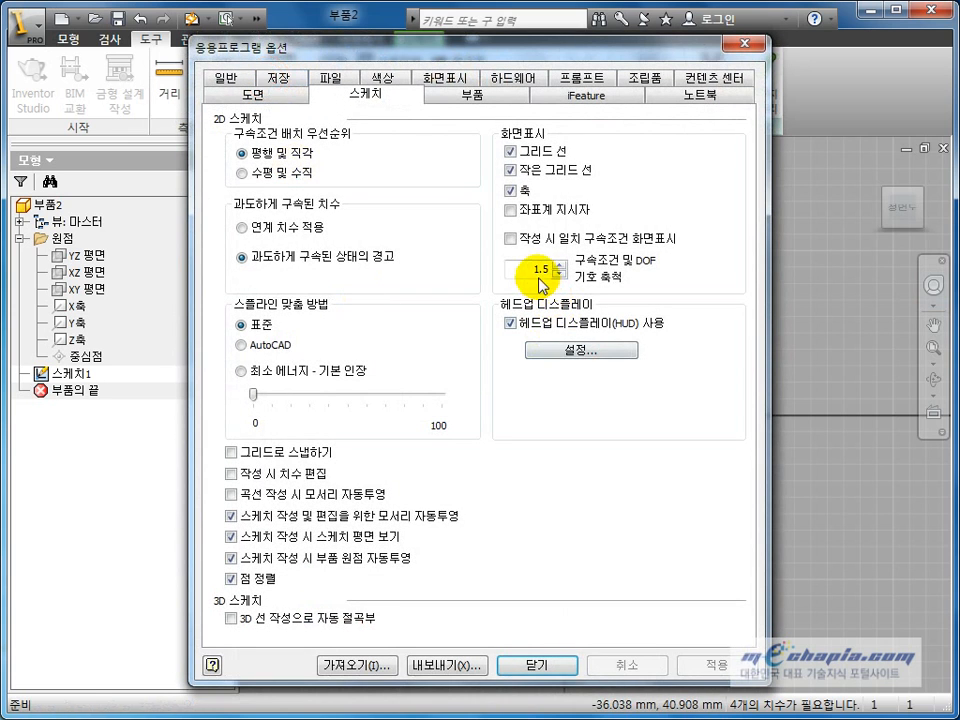
key("BackSpace")
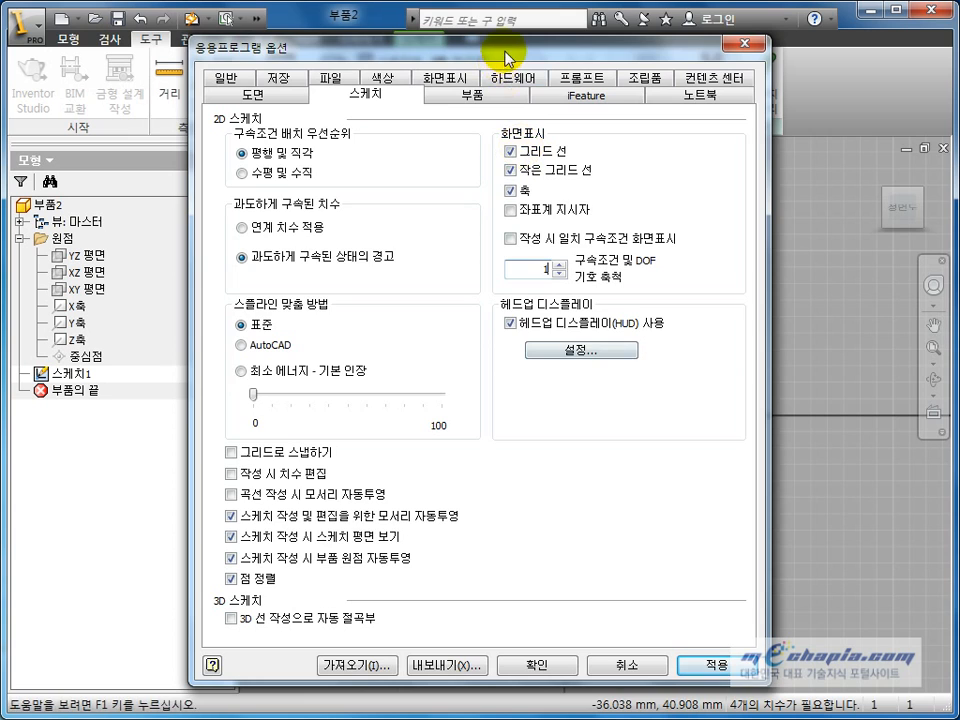
left_click_drag(492, 58, 499, 39)
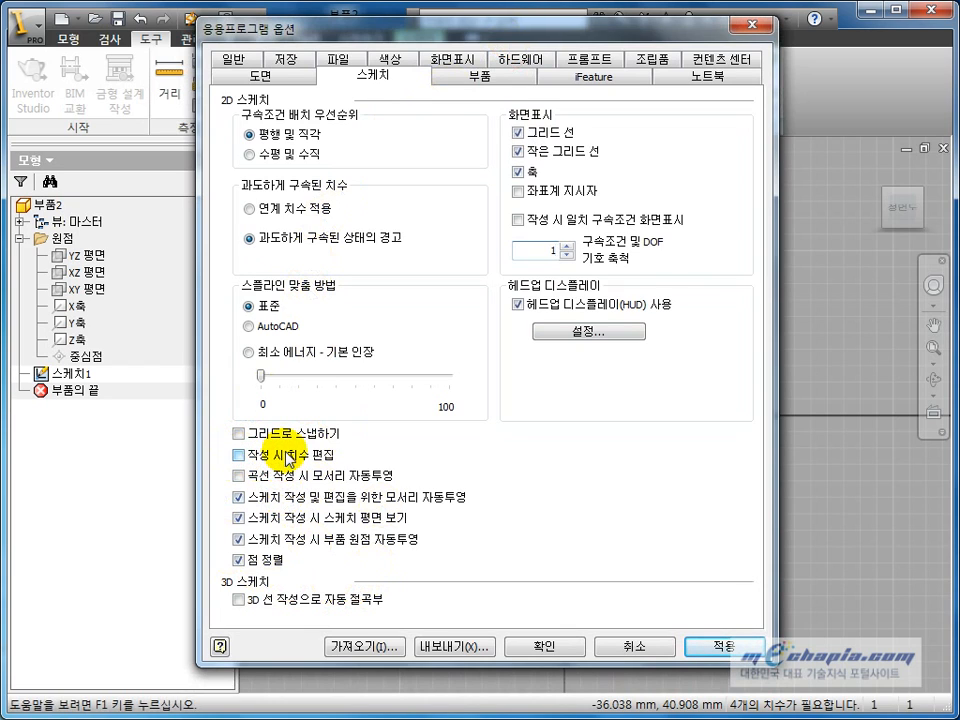
left_click(622, 660)
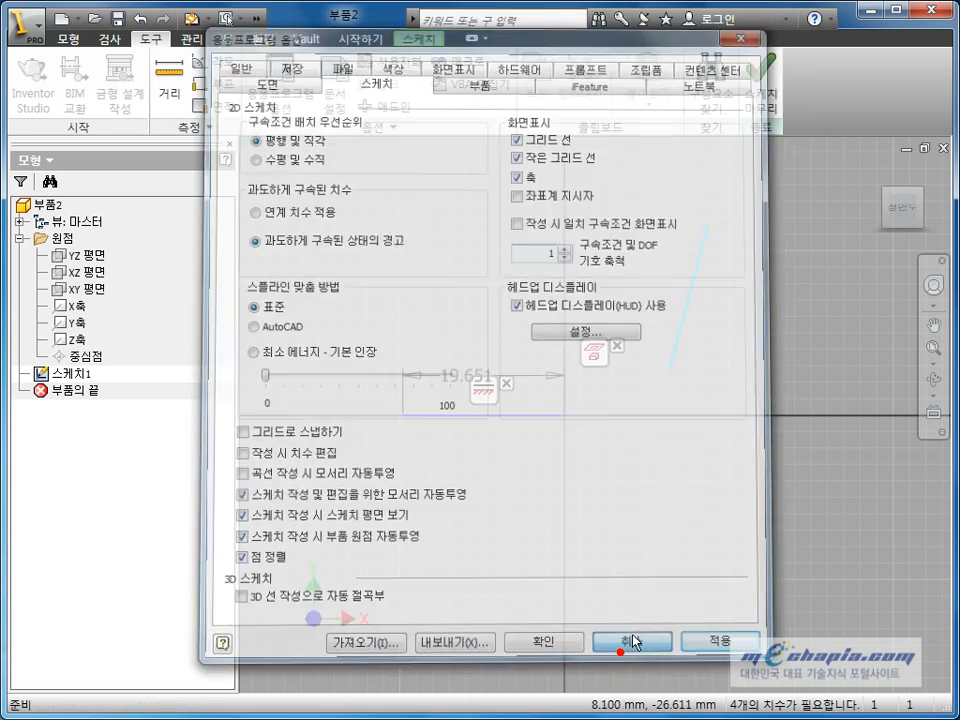
Step: Add a vertical dimension to the slanted line and set it to 20 mm
left_click(410, 39)
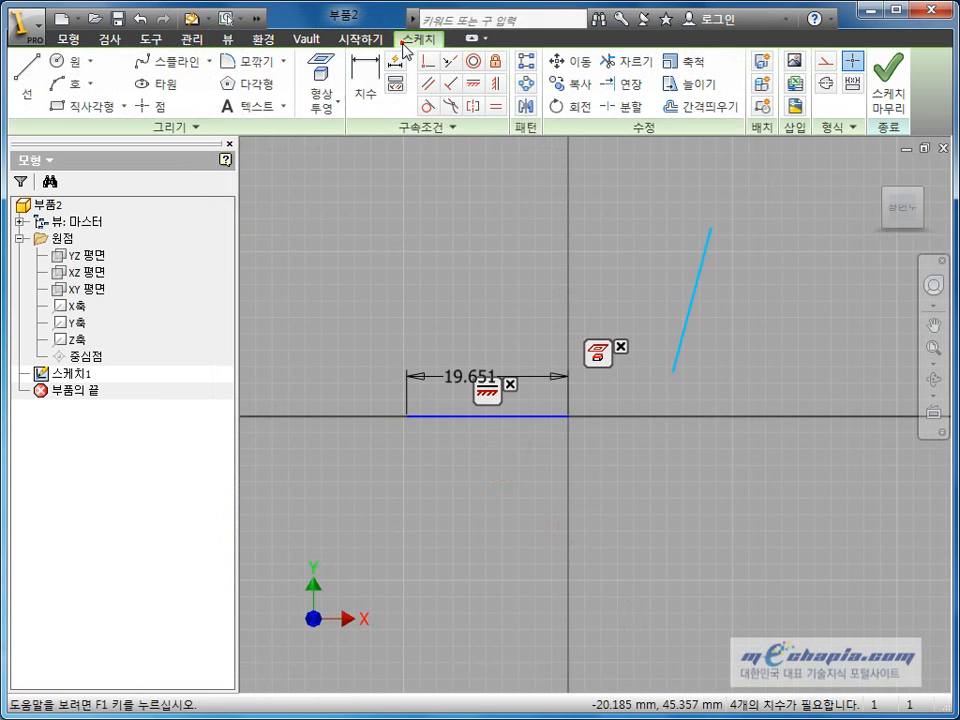
left_click(365, 80)
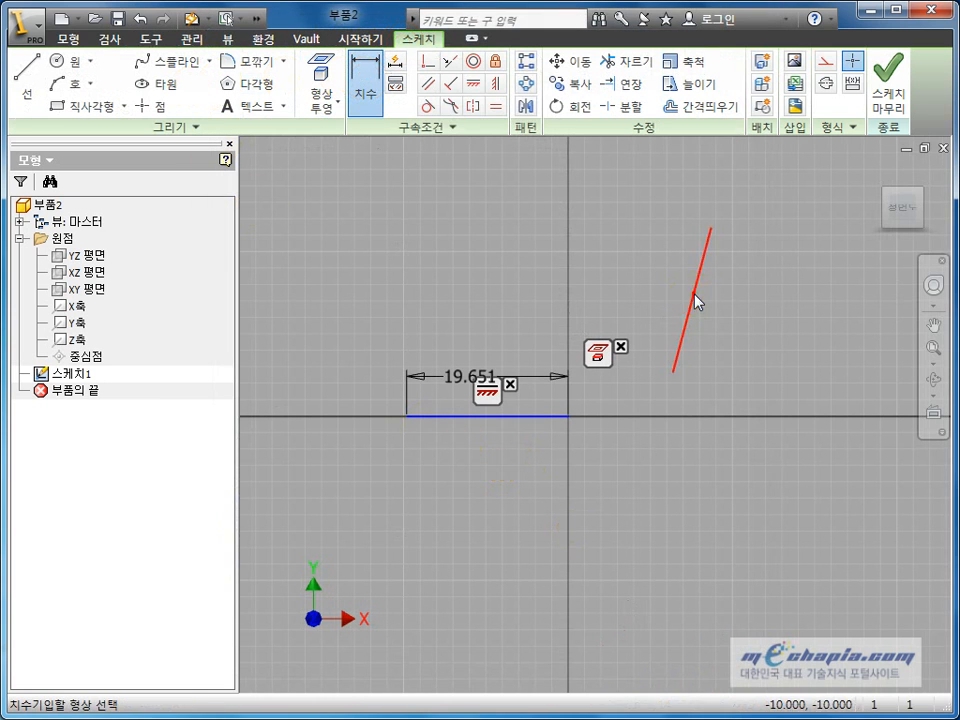
left_click(693, 298)
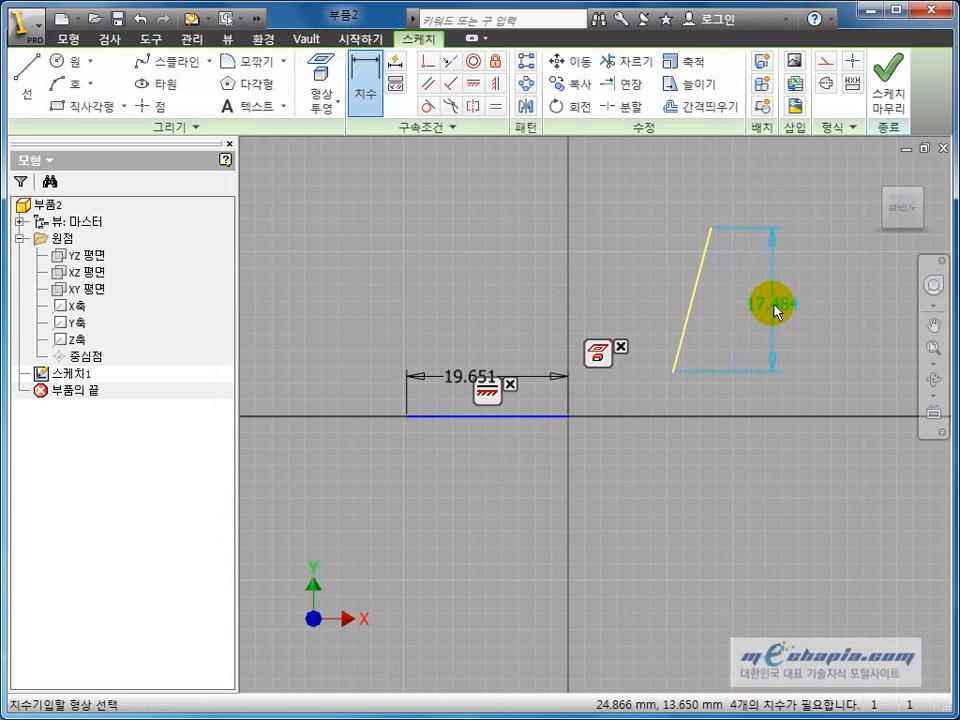
left_click(778, 308)
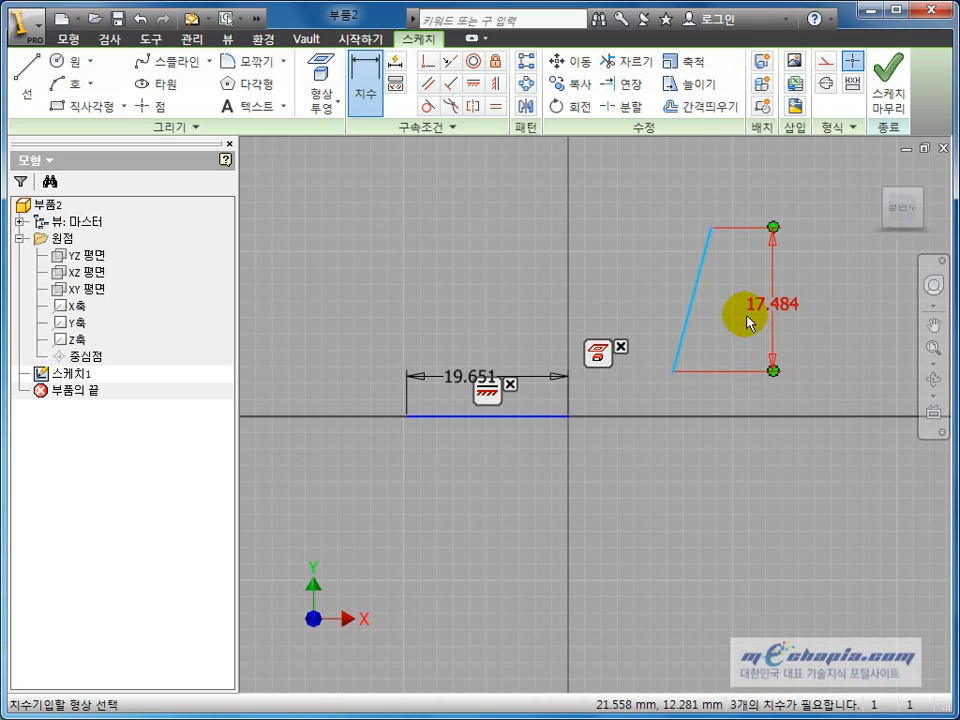
double_click(763, 305)
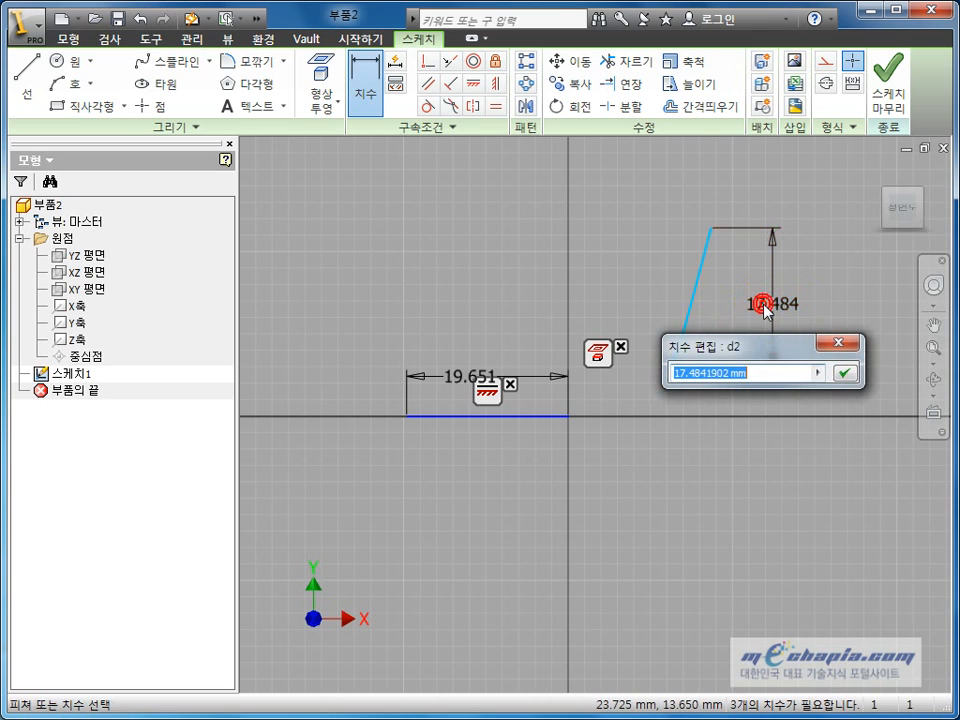
type("20")
key("Return")
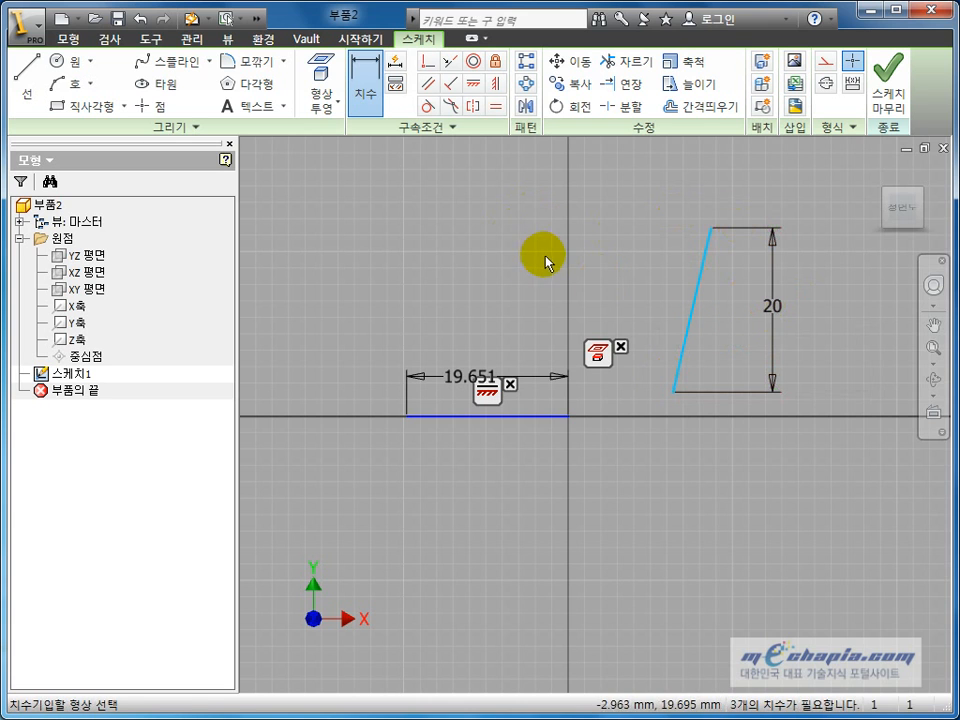
Step: Enable editing dimensions on creation (작성 시 치수 편집) in the application's sketch options and accept the change
left_click(152, 39)
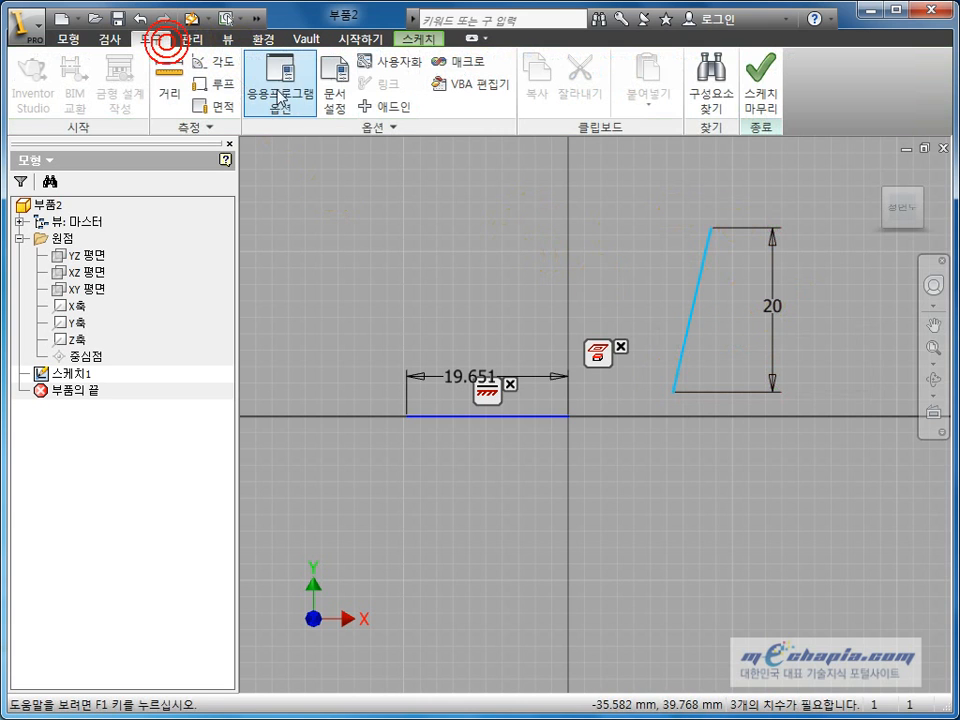
left_click(287, 97)
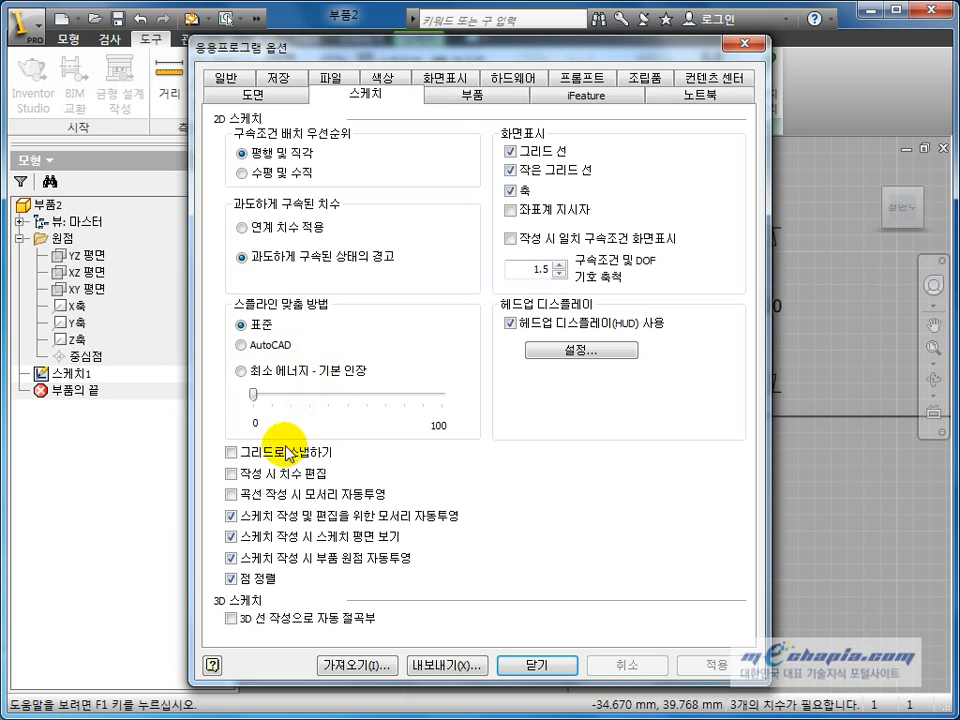
left_click(245, 476)
left_click(553, 664)
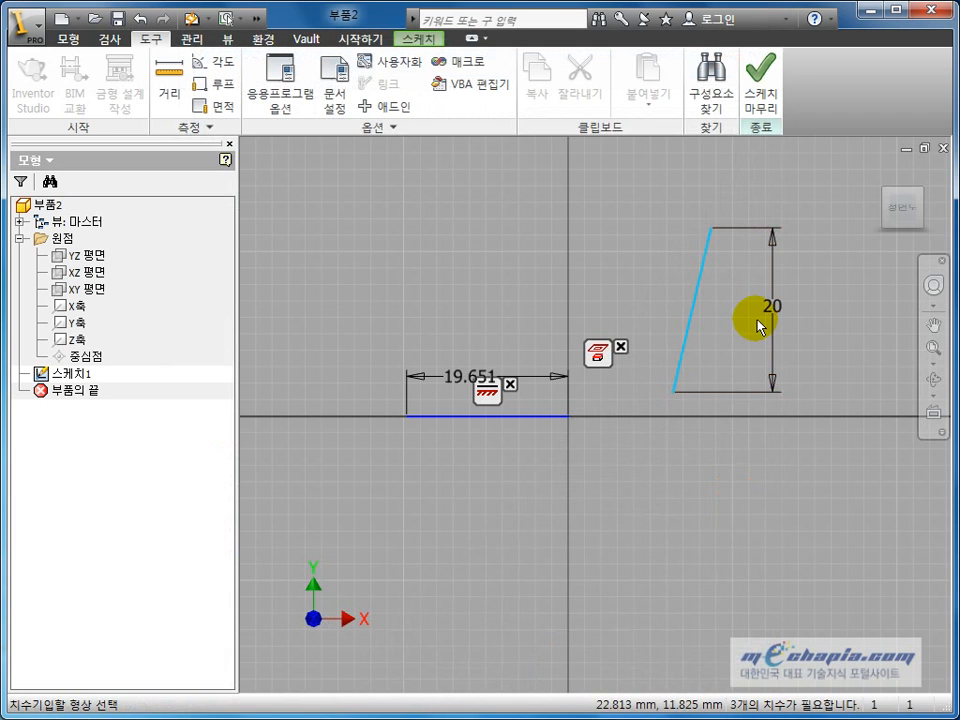
Step: Delete the slanted line's vertical dimension and add a horizontal dimension of 5 mm across the line
key("Escape")
left_click(777, 306)
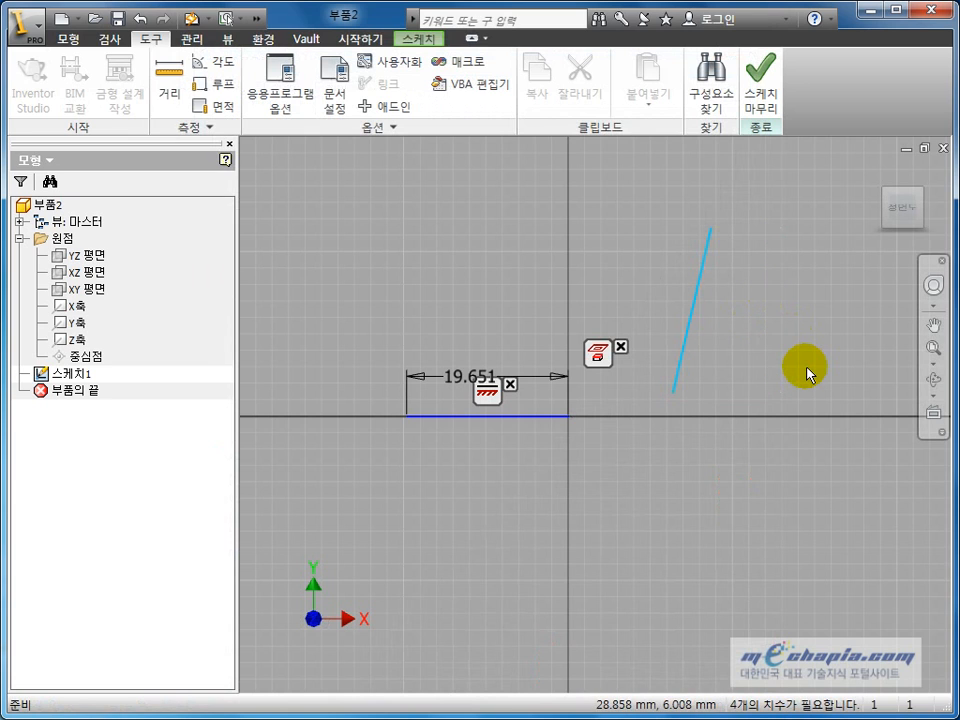
left_click(420, 38)
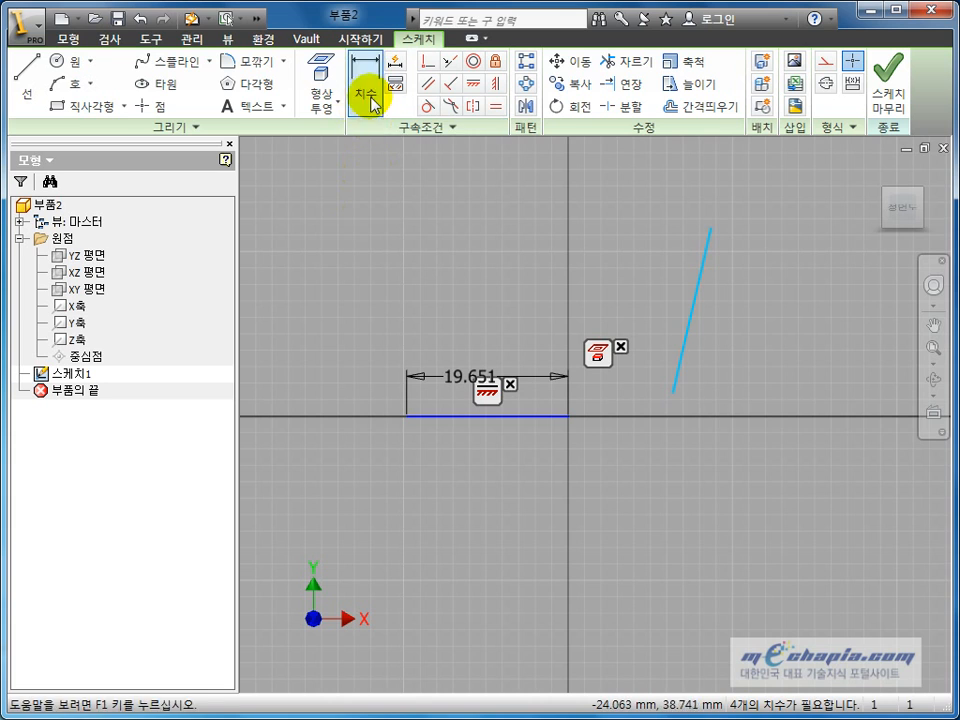
left_click(369, 88)
left_click(694, 320)
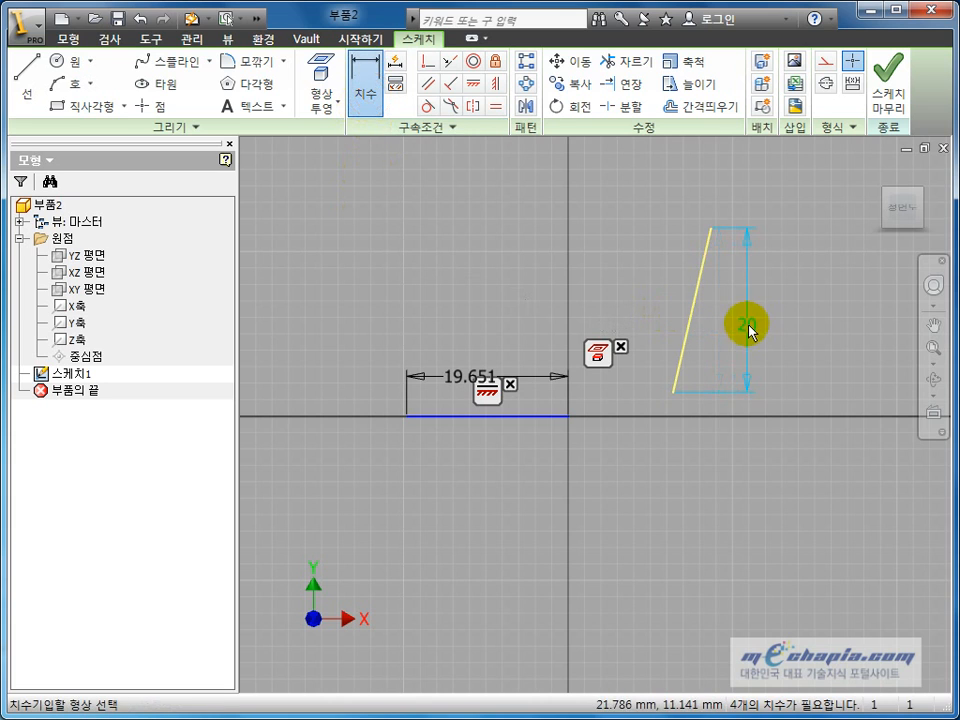
left_click(680, 198)
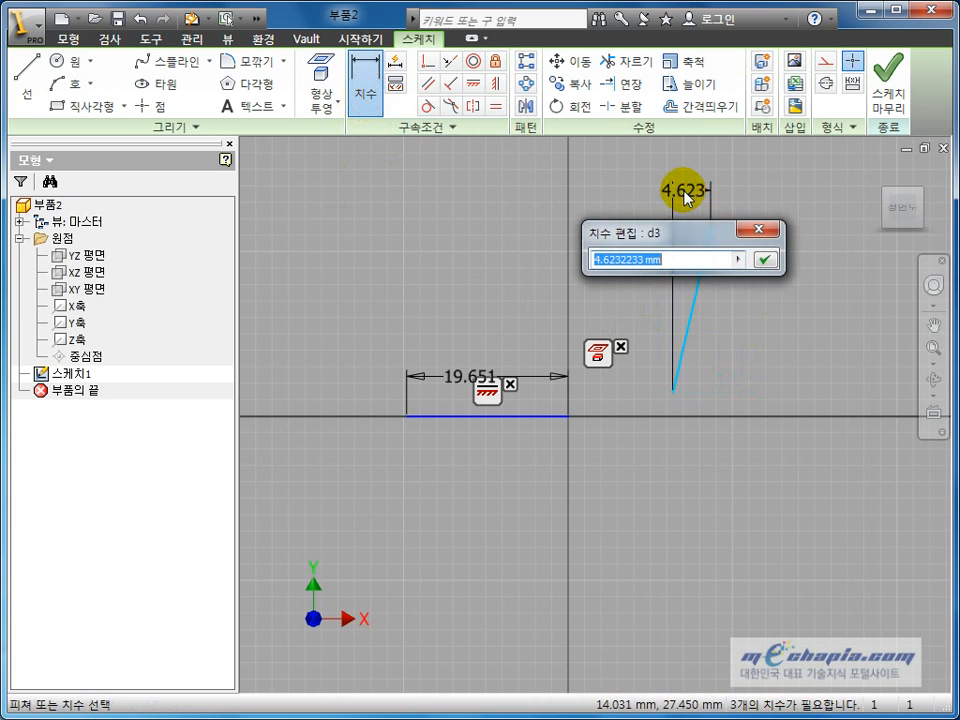
type("5")
key("Return")
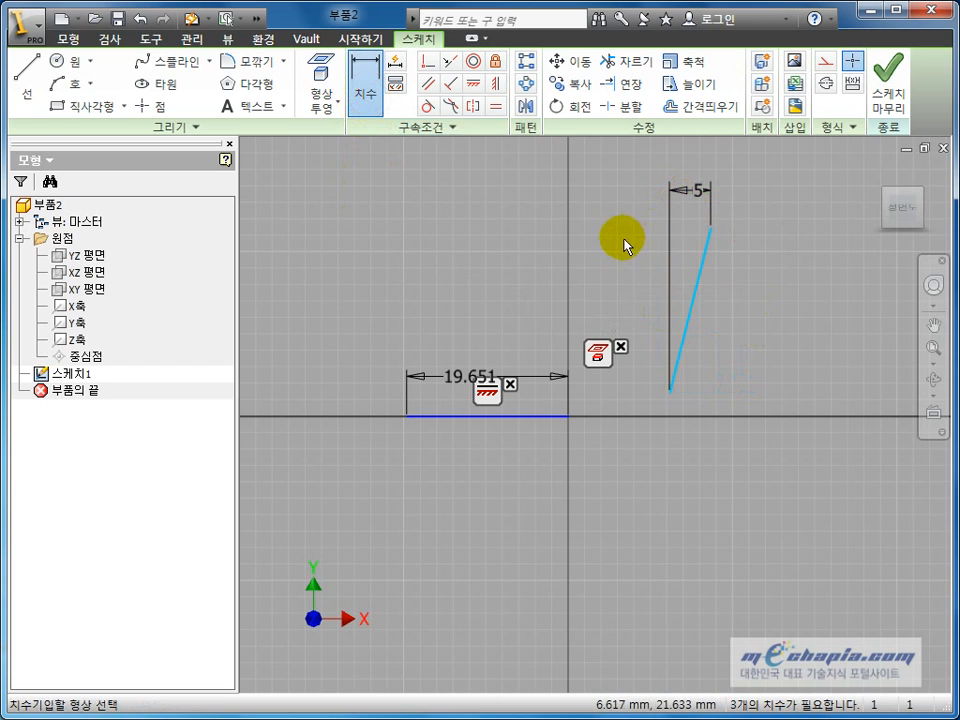
Step: Disable automatic edge projection for sketch creation and editing (스케치 작성 및 편집을 위한 모서리 자동투영) in the application's sketch options and accept the change
left_click(156, 38)
left_click(270, 88)
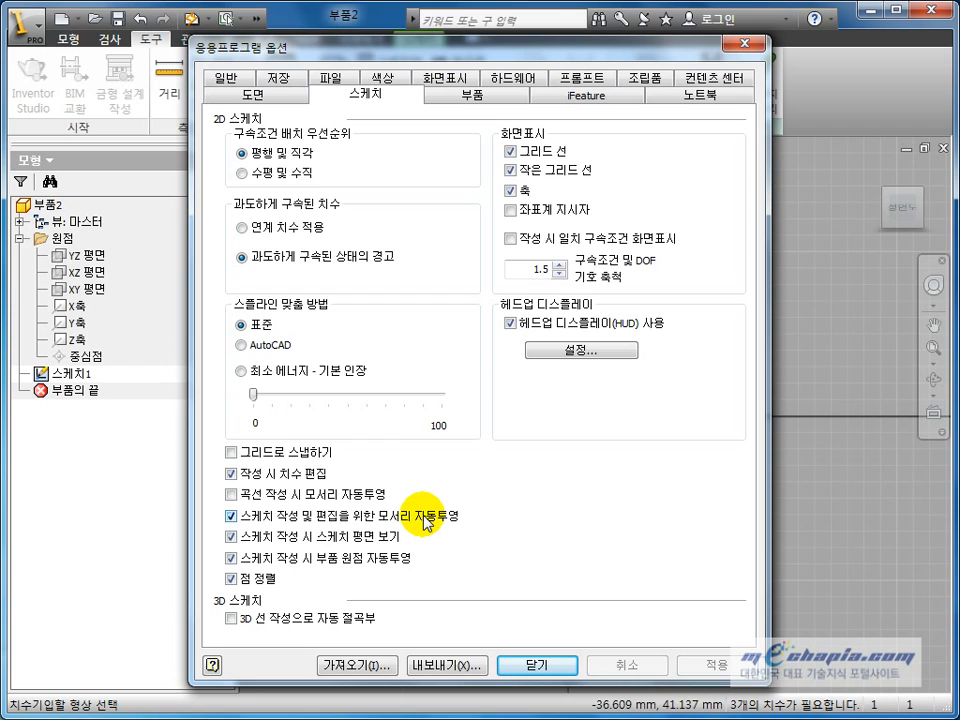
left_click(231, 516)
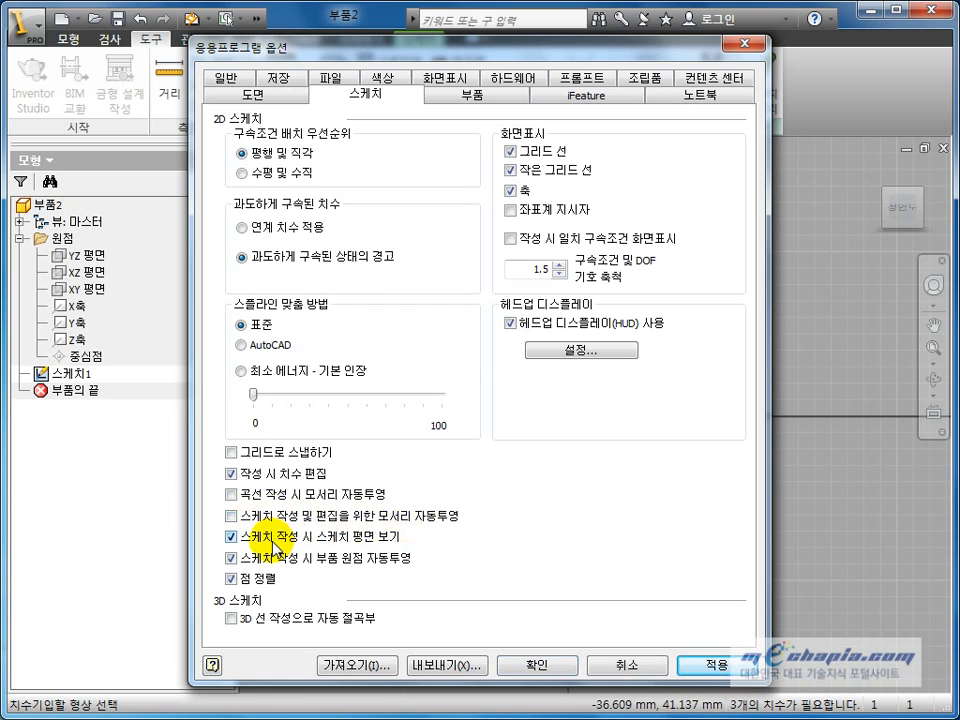
left_click(271, 541)
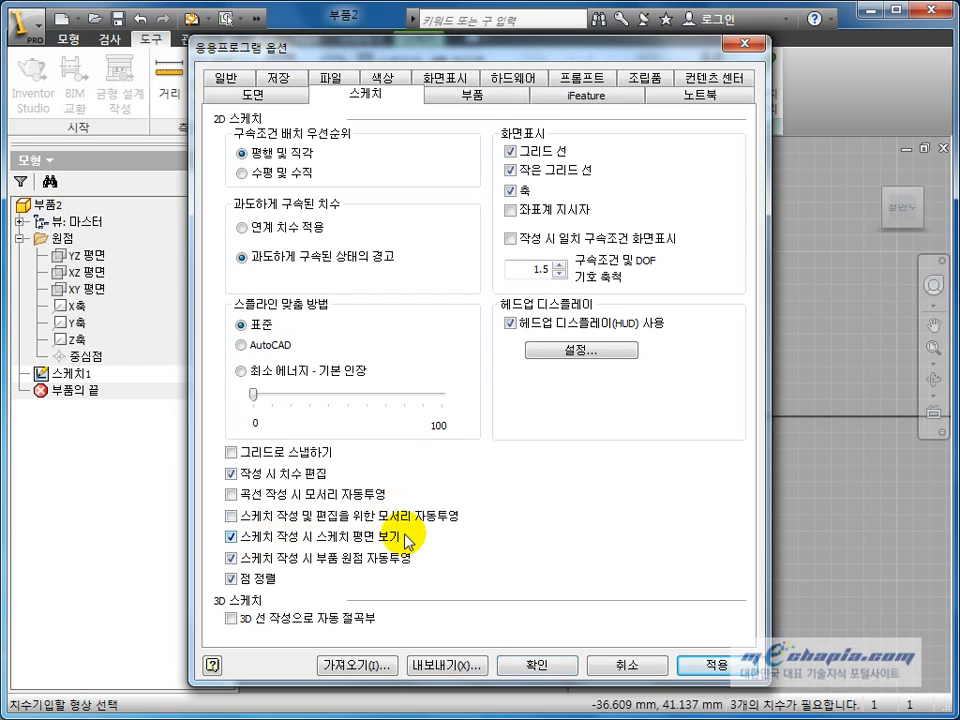
left_click(548, 664)
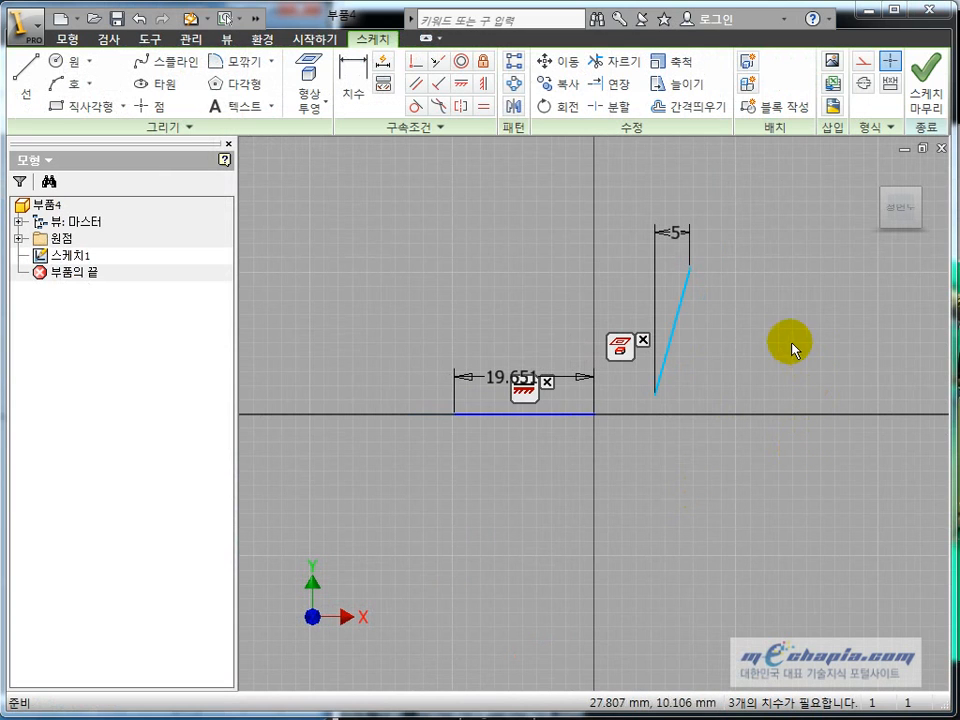
Step: Delete the slanted line, the horizontal line and their dimensions from the sketch
left_click_drag(779, 352, 524, 289)
right_click(523, 253)
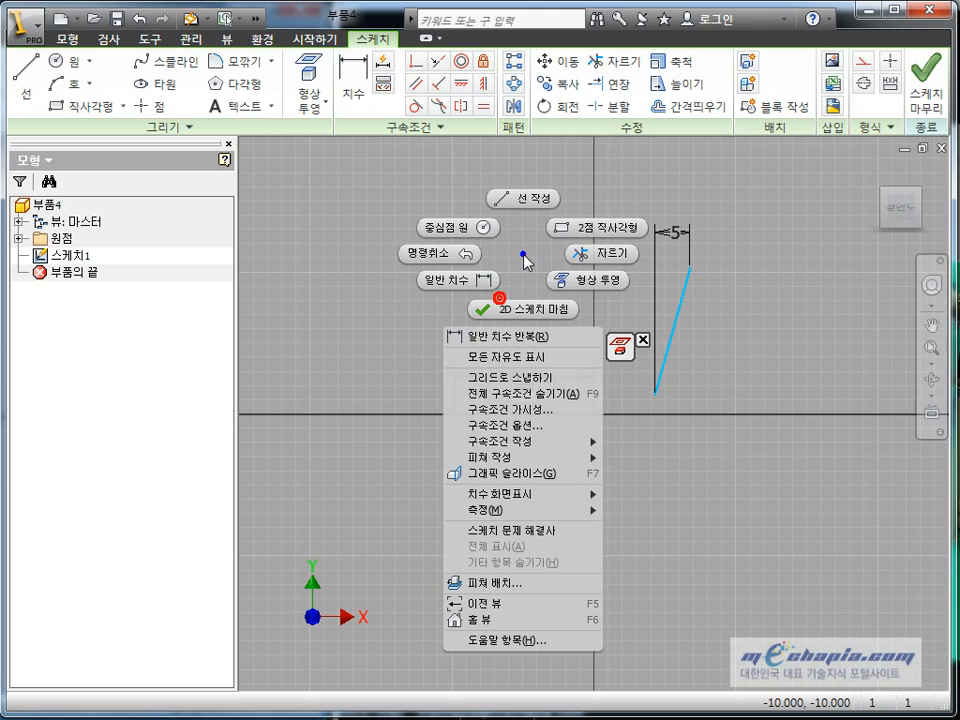
left_click(521, 392)
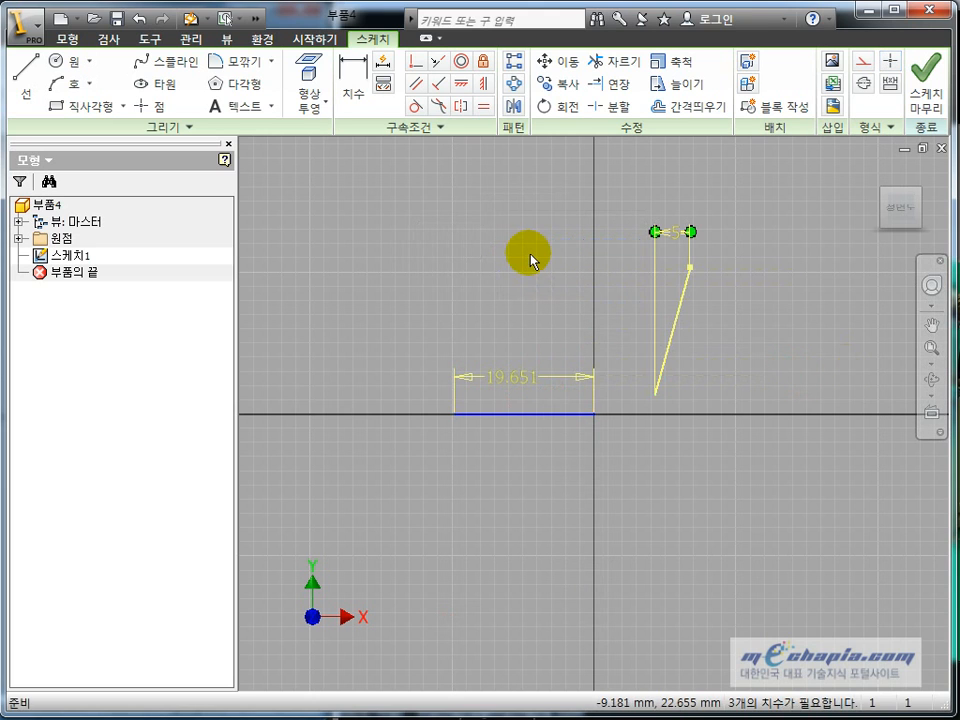
key("Delete")
left_click_drag(521, 510, 445, 375)
key("Delete")
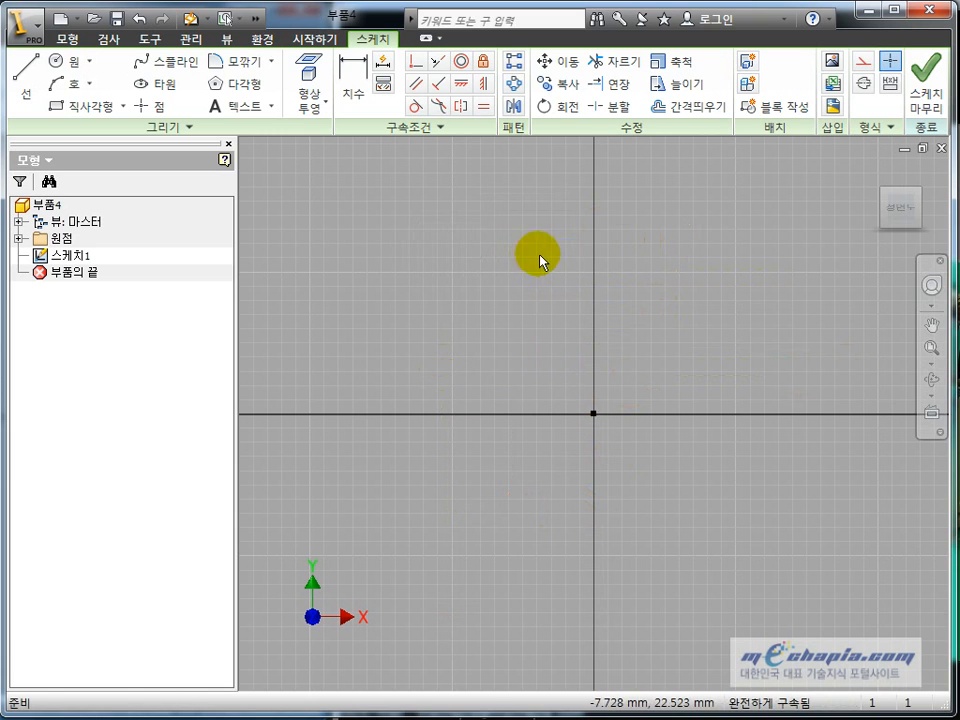
Step: Draw a two-point rectangle with one corner on the sketch origin, extending into the positive X and Y quadrant
left_click(72, 61)
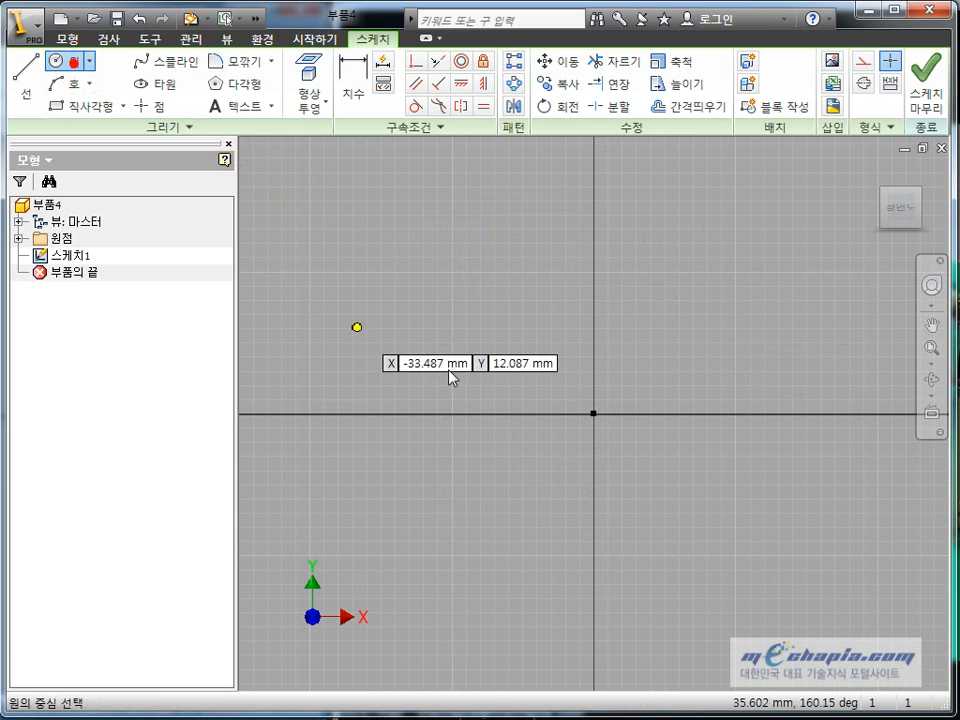
left_click(99, 117)
left_click(593, 412)
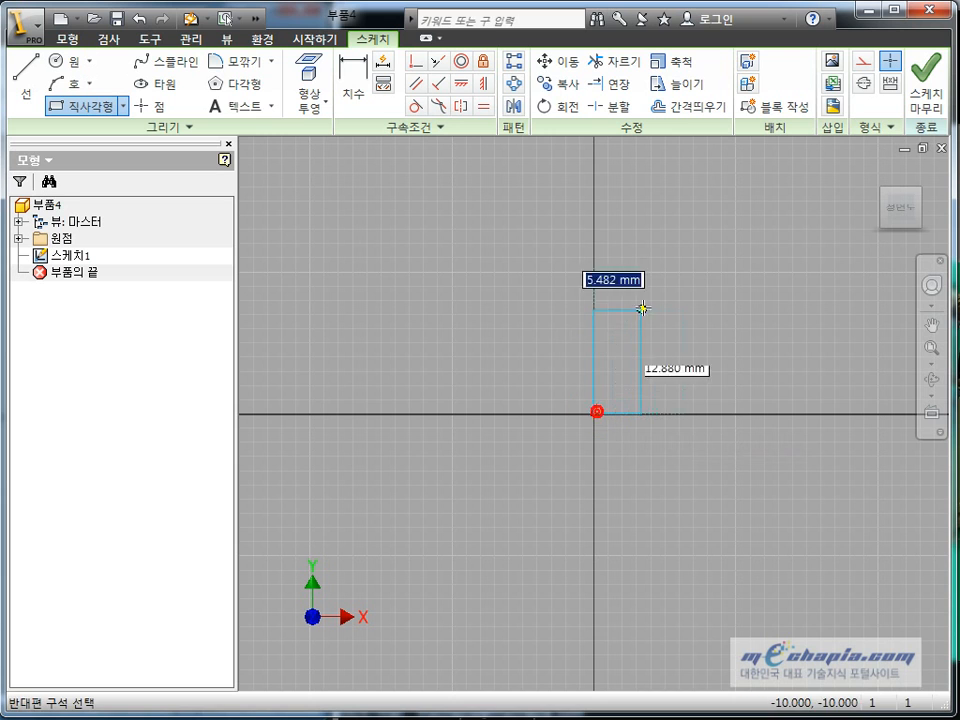
left_click(776, 262)
Step: Extrude the rectangle 10 mm into a solid block
left_click(67, 39)
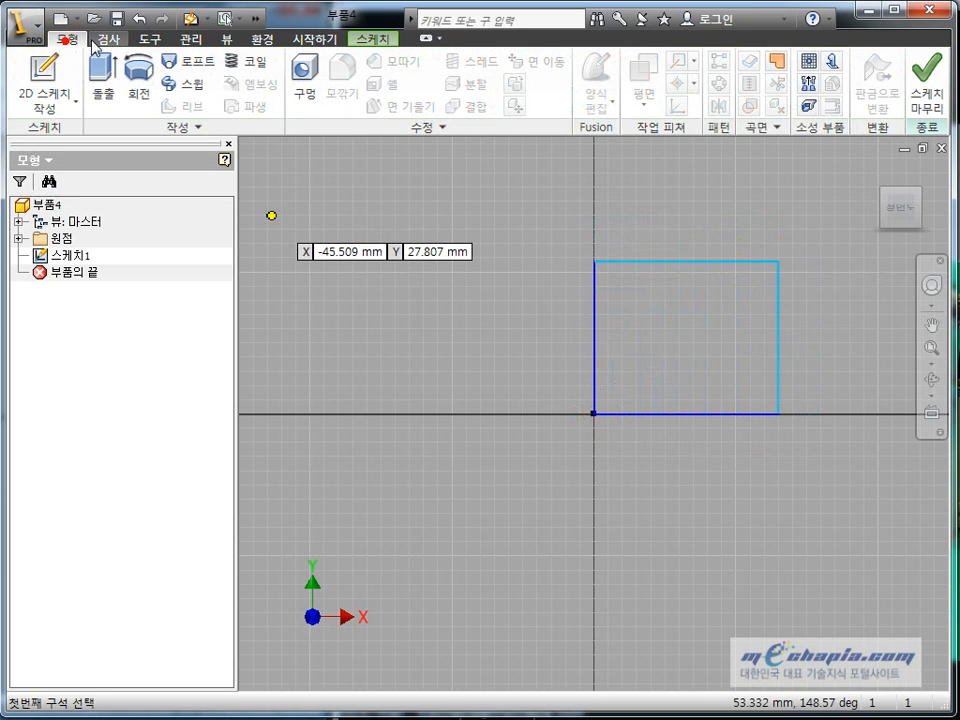
left_click(90, 82)
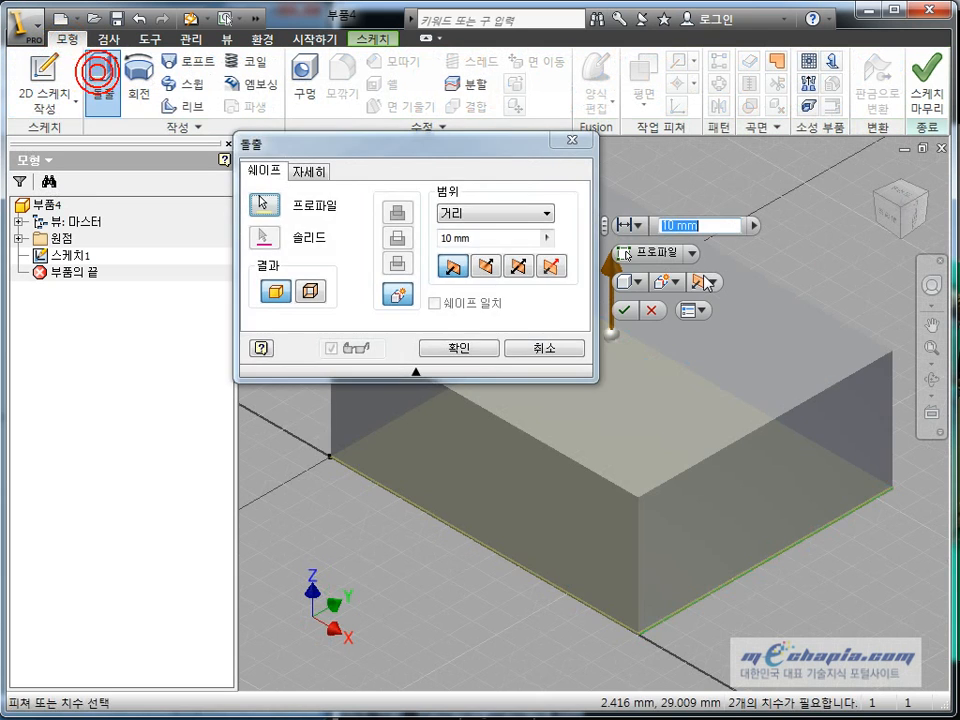
left_click(440, 352)
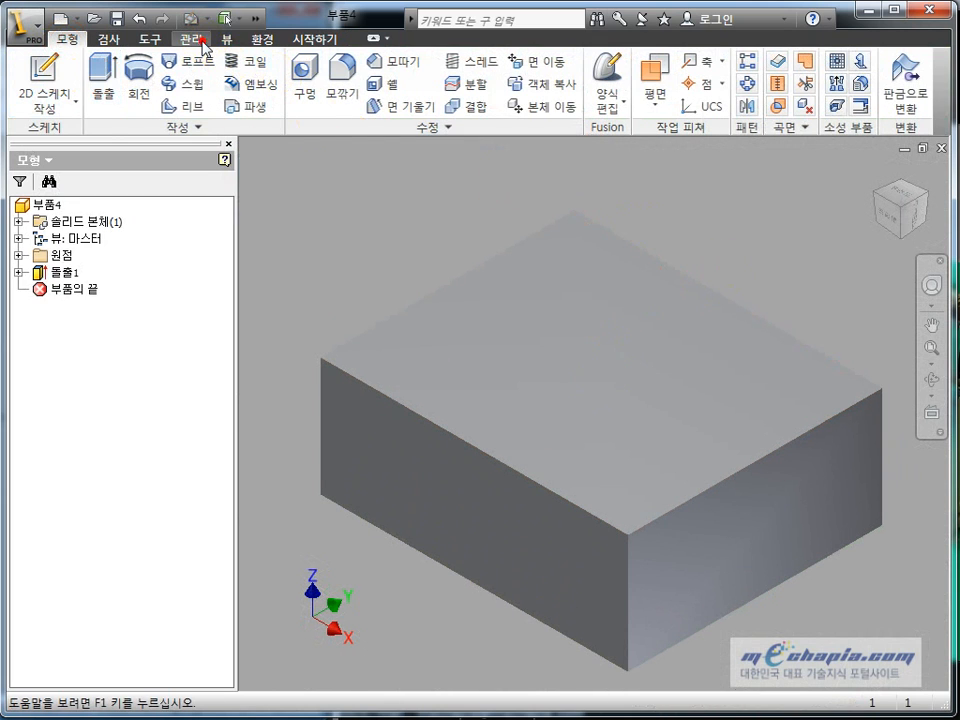
Step: Set the visual style of the model to Shaded with Edges (모서리로 음영처리)
left_click(227, 39)
left_click(181, 90)
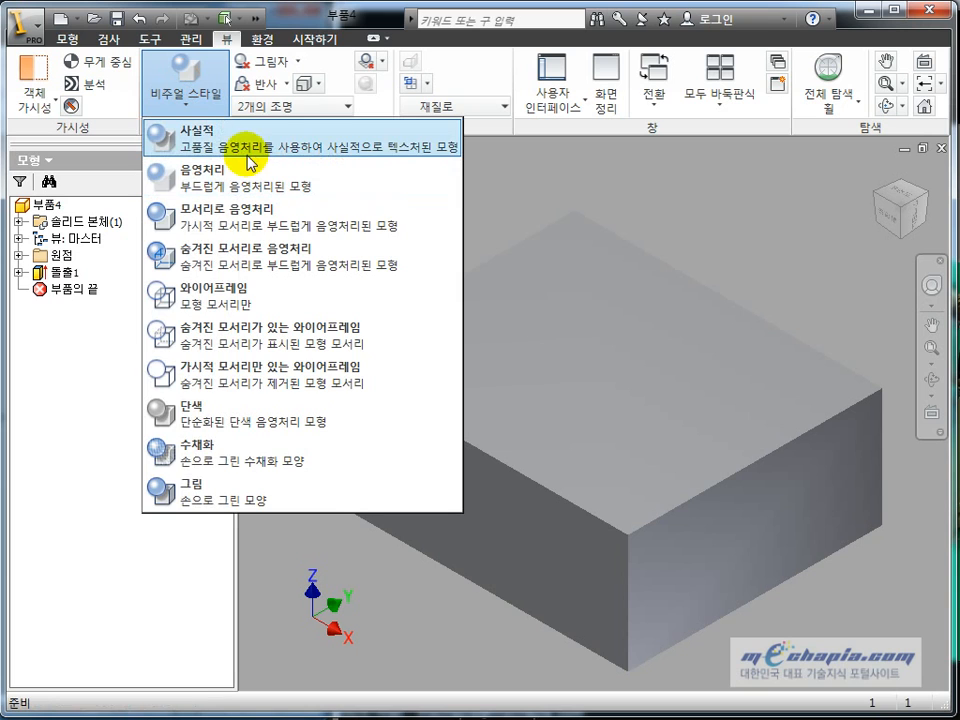
left_click(210, 215)
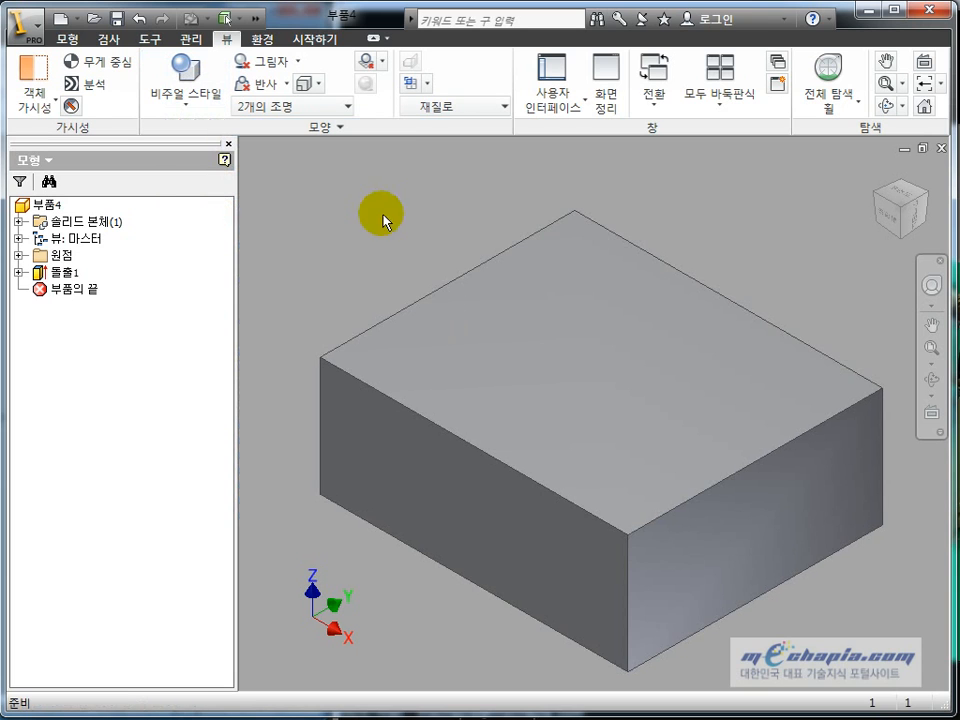
left_click(381, 213)
scroll(518, 316, "up", 3)
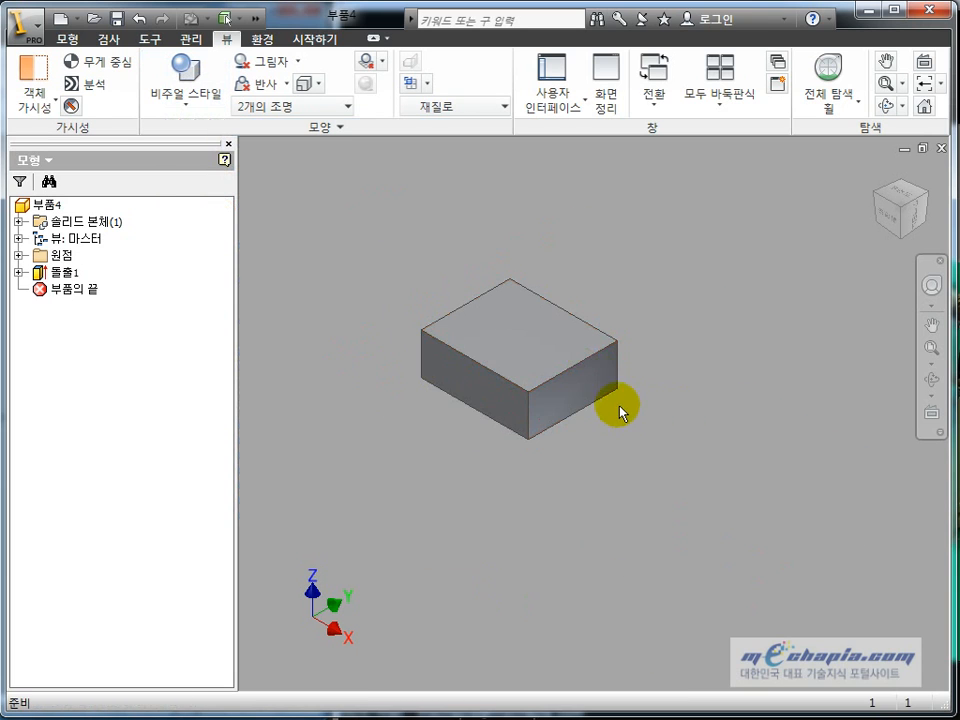
left_click(591, 390)
left_click(479, 402)
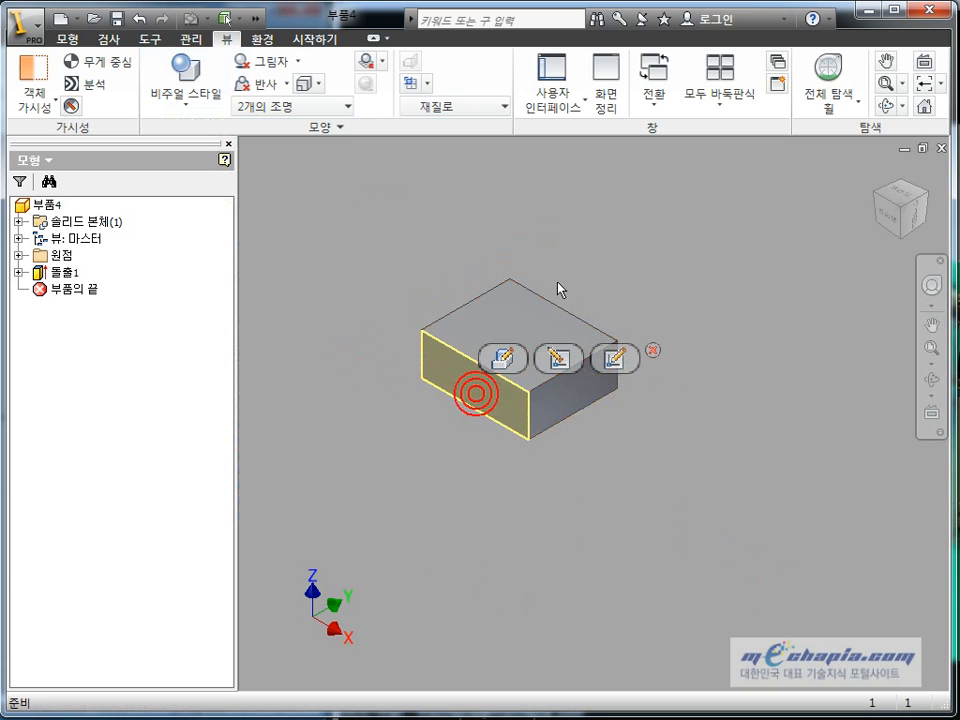
left_click(588, 266)
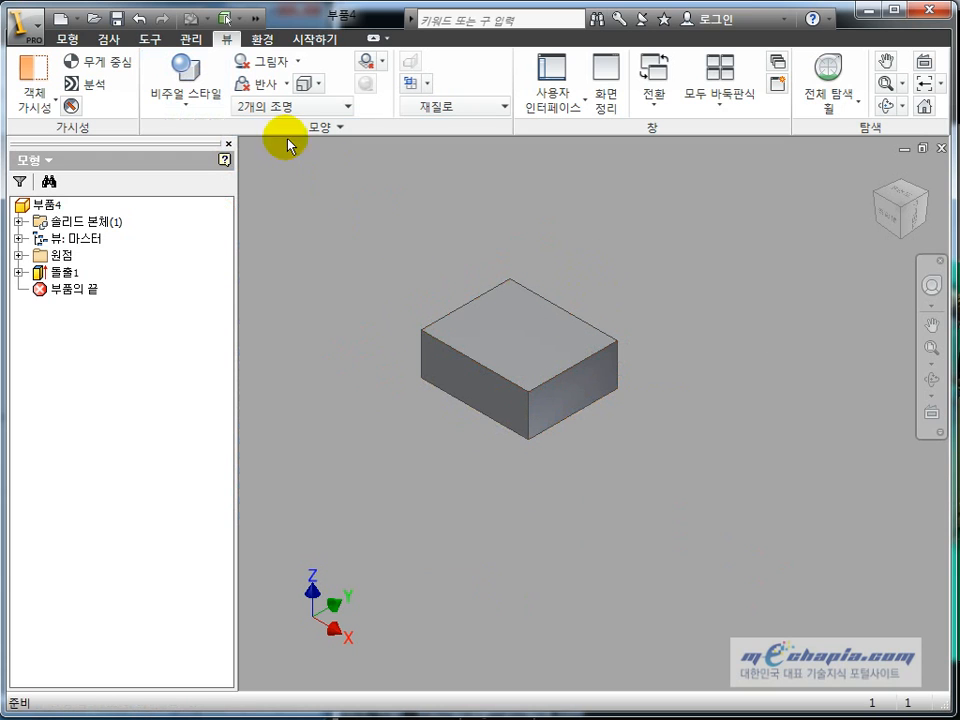
Step: Disable looking at the sketch plane on sketch creation (스케치 작성 시 스케치 평면 보기) in the sketch options and accept the change
left_click(150, 39)
left_click(209, 104)
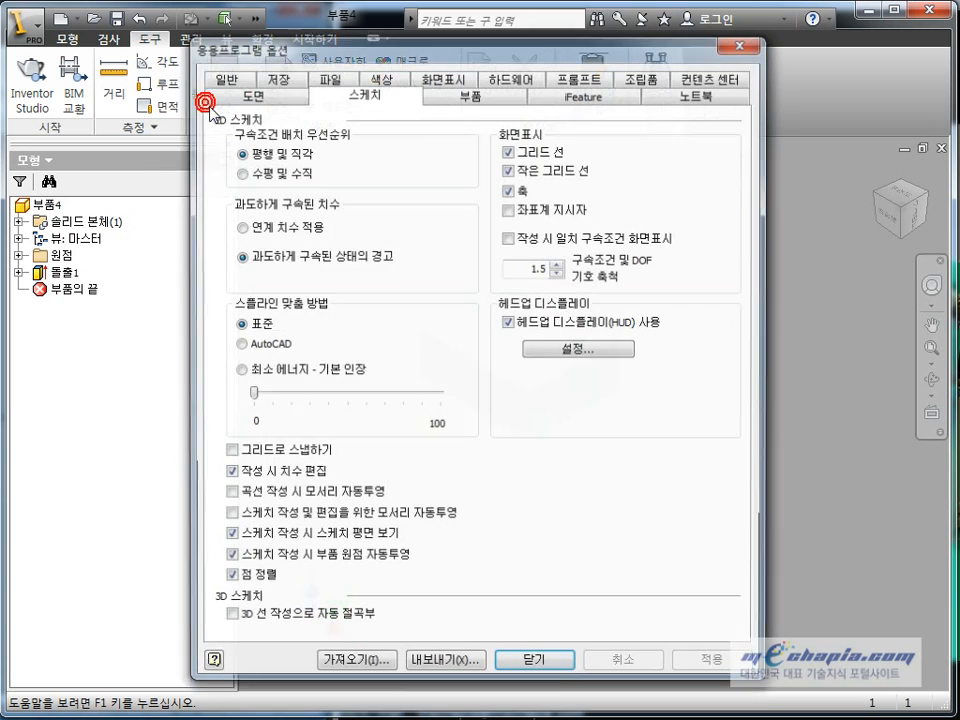
left_click(232, 537)
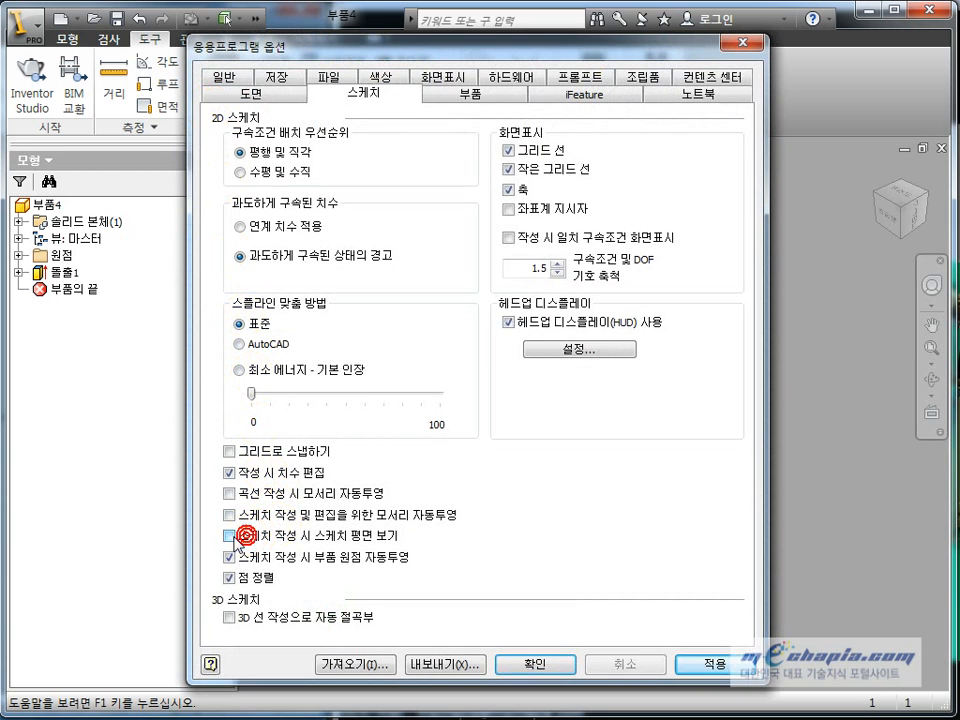
left_click(514, 665)
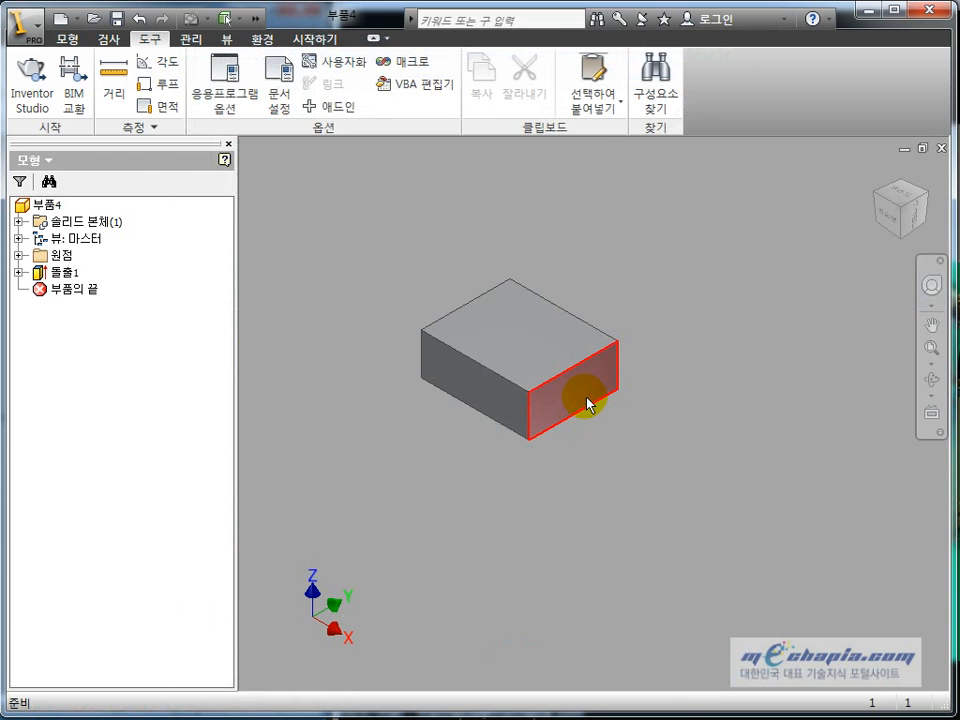
Step: Create a sketch on the block's right end face, check the view orientation and undo the sketch
left_click(588, 404)
left_click(724, 362)
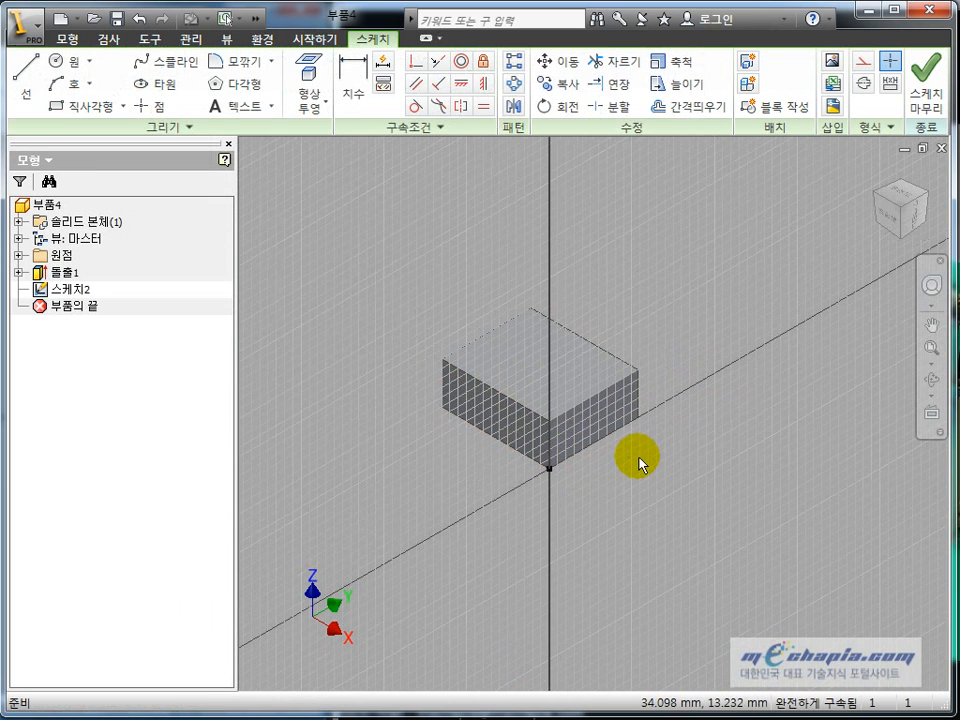
scroll(637, 455, "up", 2)
scroll(637, 455, "down", 5)
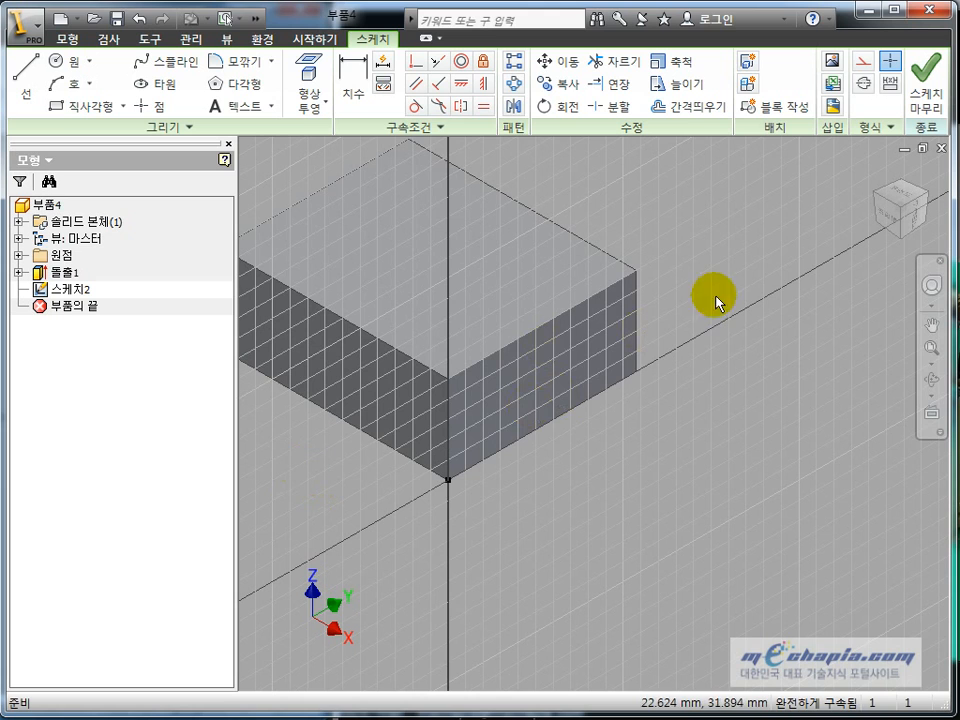
key("ctrl+z")
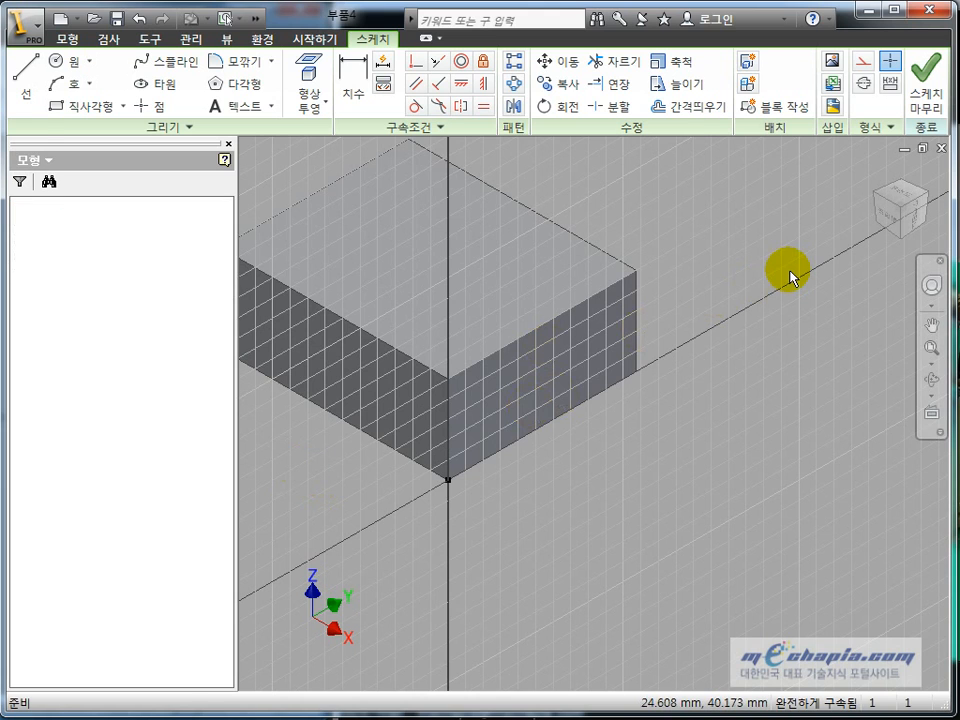
Step: Enable looking at the sketch plane on sketch creation (스케치 작성 시 스케치 평면 보기) again in the sketch options and accept it
left_click(150, 38)
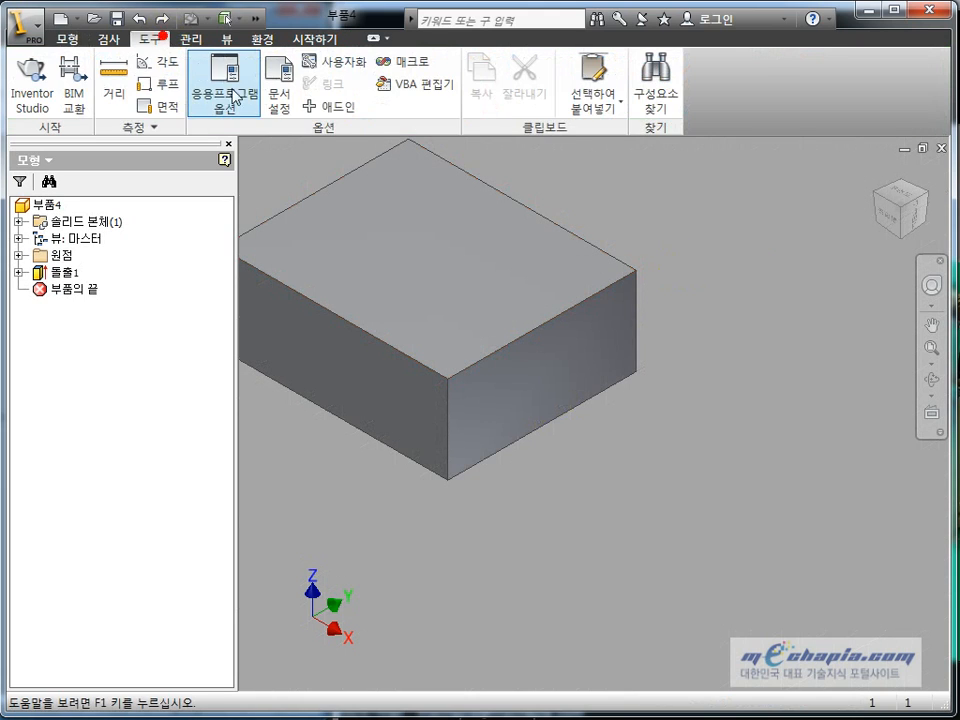
left_click(215, 85)
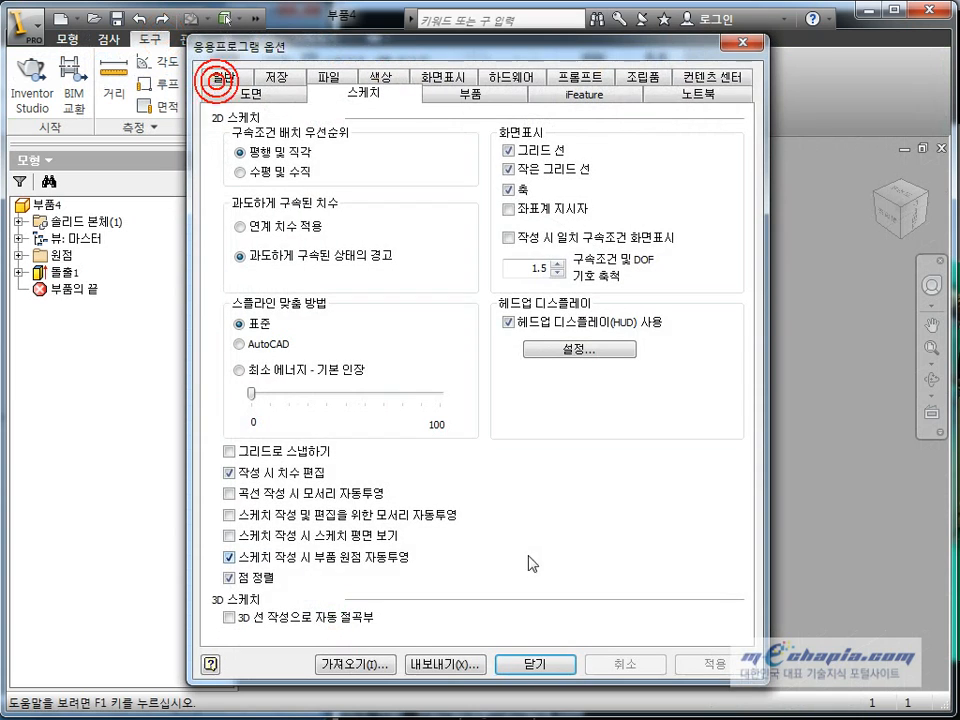
left_click(308, 543)
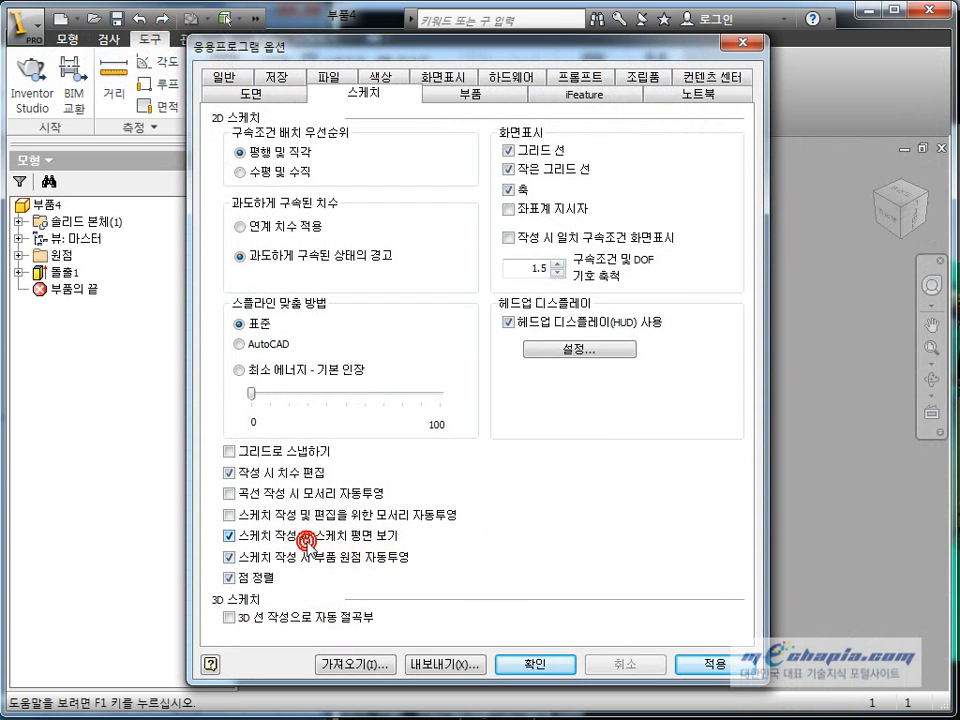
left_click(550, 665)
Step: Create a new sketch on the block's right end face, inspect its view orientation and finish the empty sketch
left_click(590, 370)
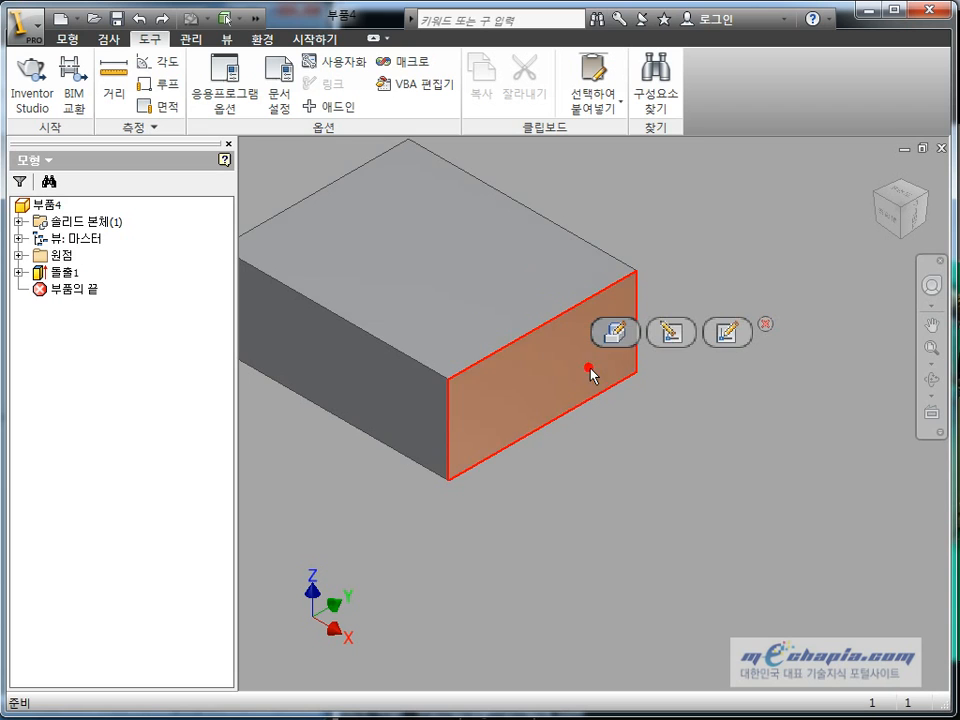
left_click(719, 344)
mouse_move(727, 350)
middle_mouse_down()
mouse_move(722, 332)
mouse_move(743, 460)
middle_mouse_up()
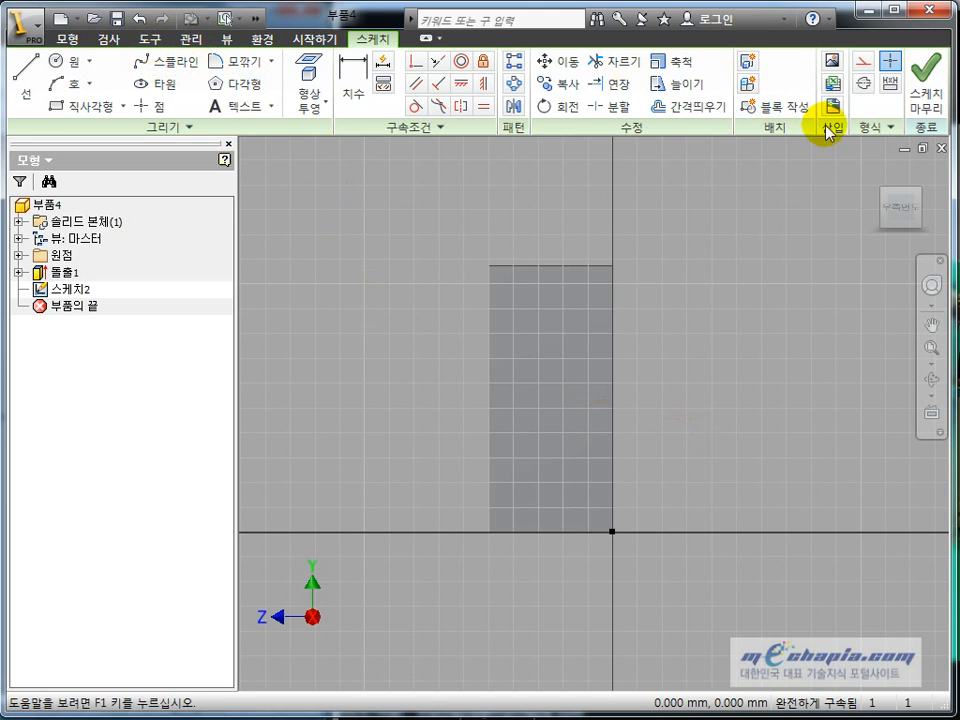
left_click(920, 97)
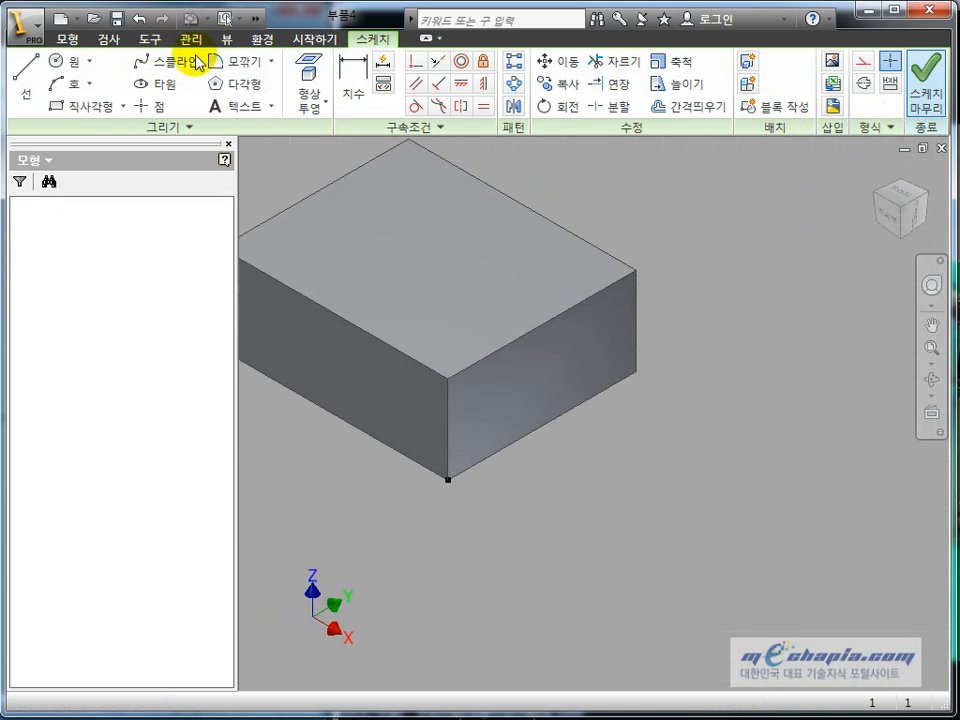
Step: Examine which plane new parts are sketched on in the application's part options and close the options
left_click(222, 95)
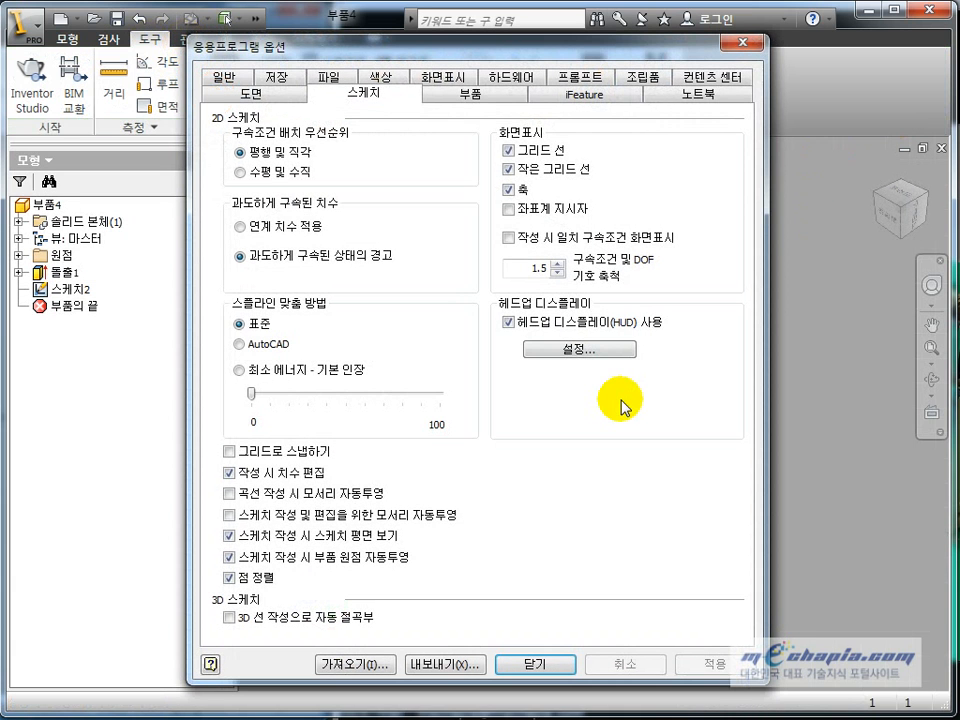
left_click(488, 100)
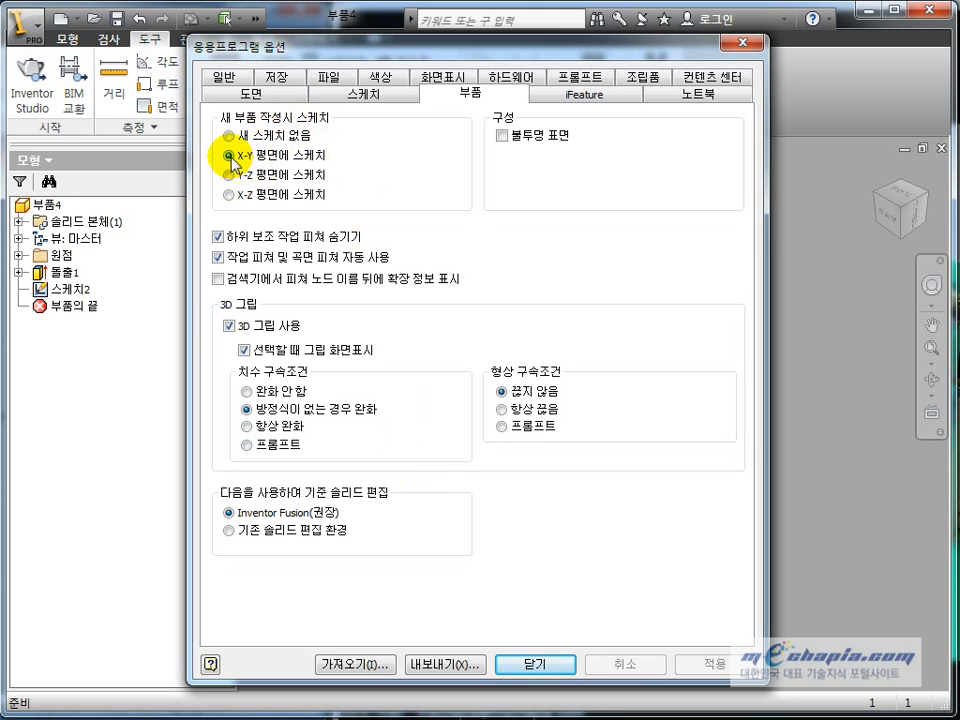
left_click(553, 667)
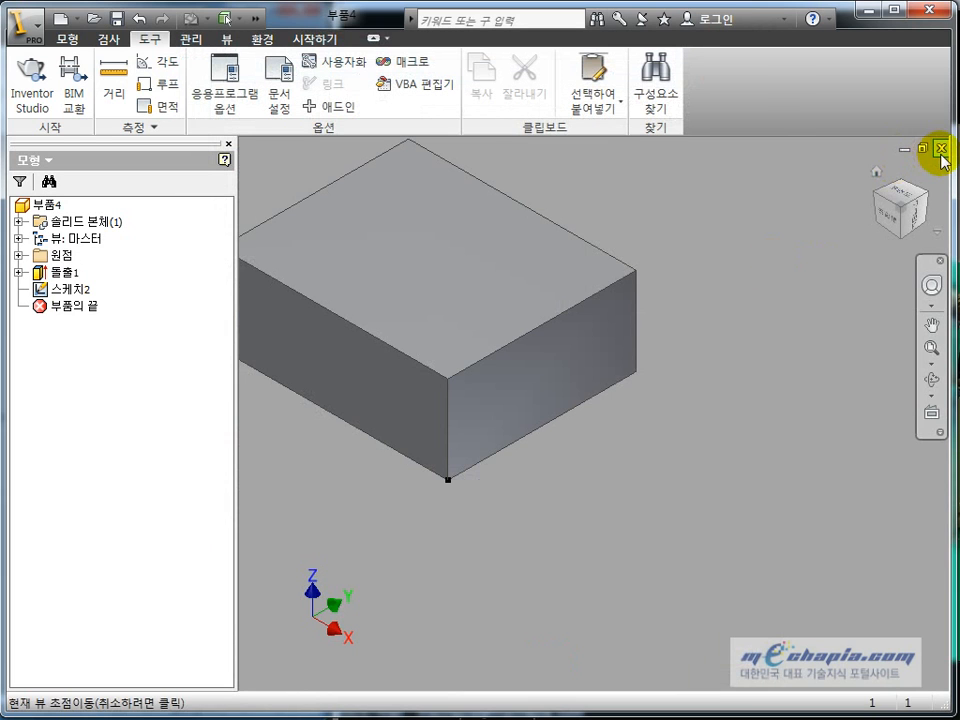
Step: Close the block part without saving and create a new part from the Standard.ipt template
left_click(941, 148)
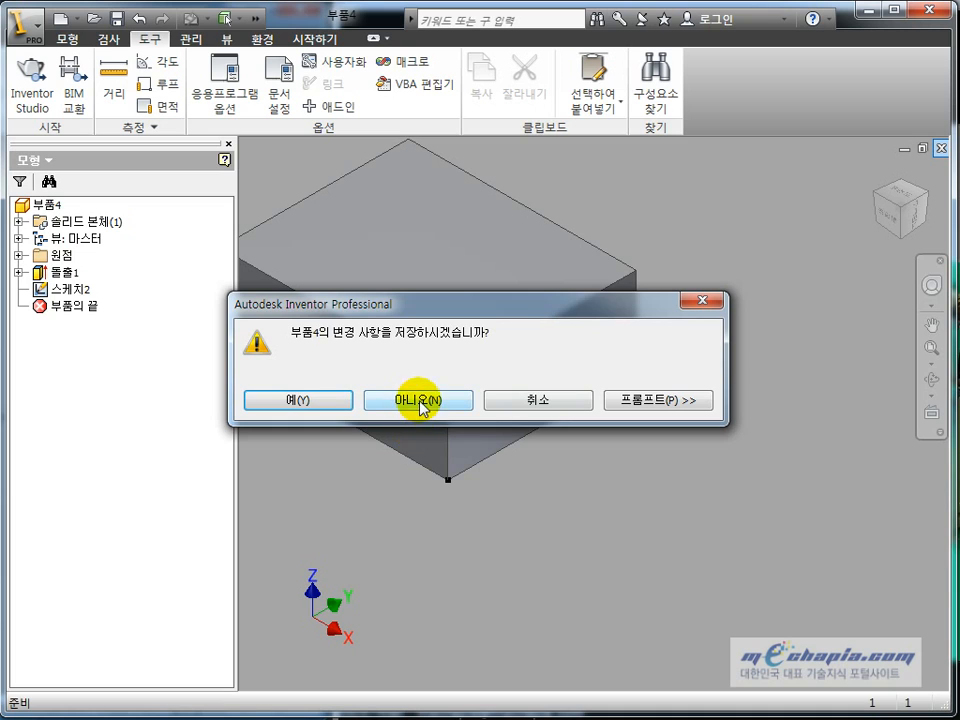
left_click(419, 400)
left_click(40, 100)
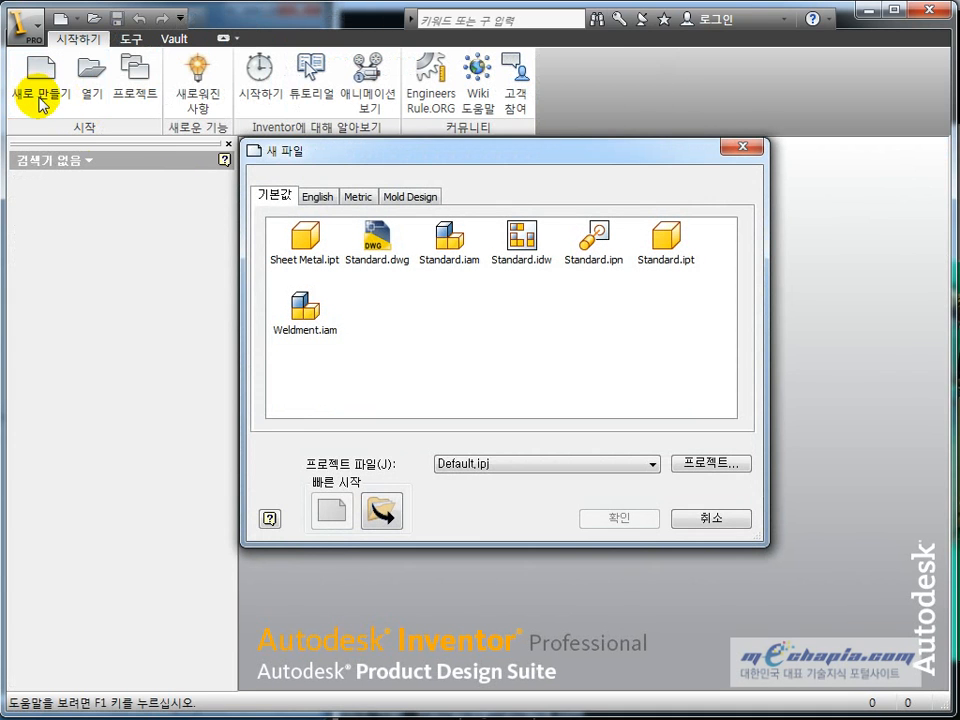
double_click(694, 258)
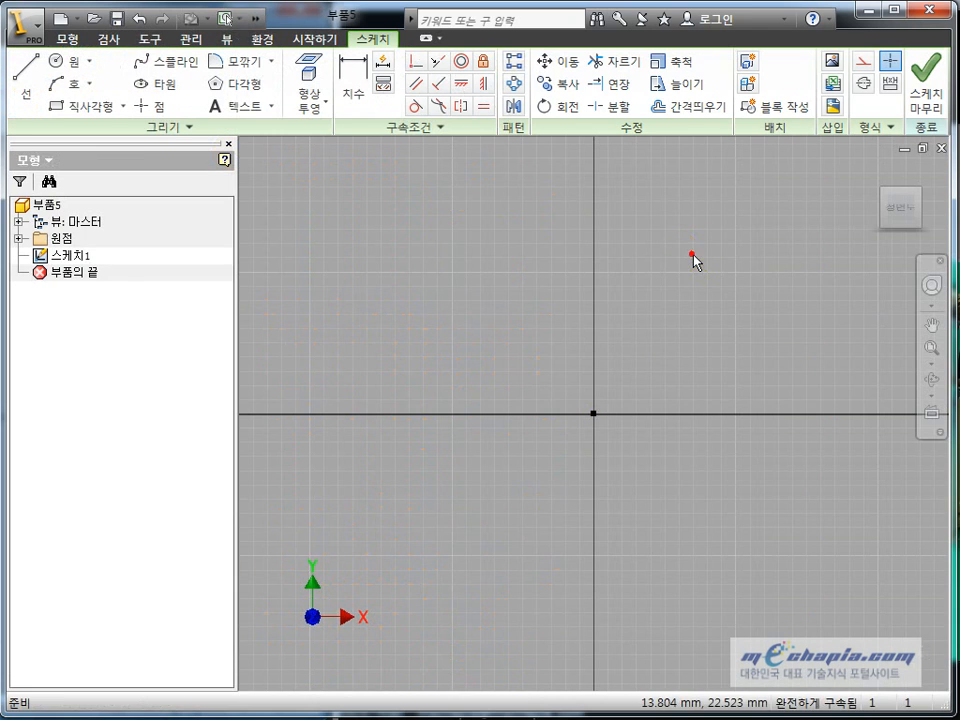
Step: Examine the new part's sketch against its origin planes, highlighting the XY plane (XY 평면), then finish the sketch and close the part
left_click(100, 256)
left_click(84, 262)
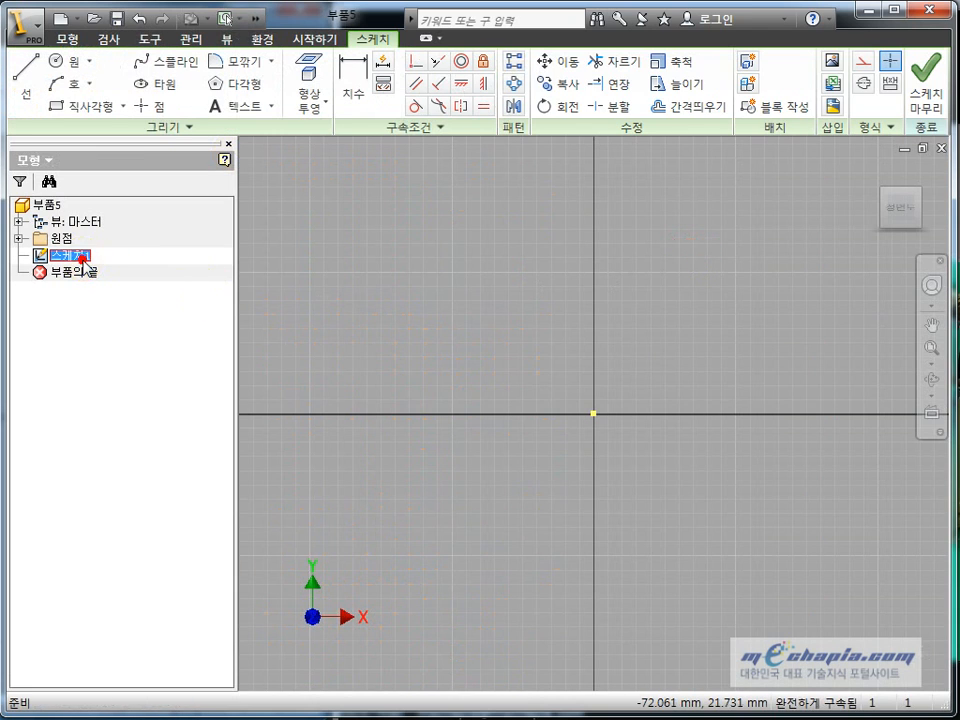
left_click(18, 238)
left_click(90, 290)
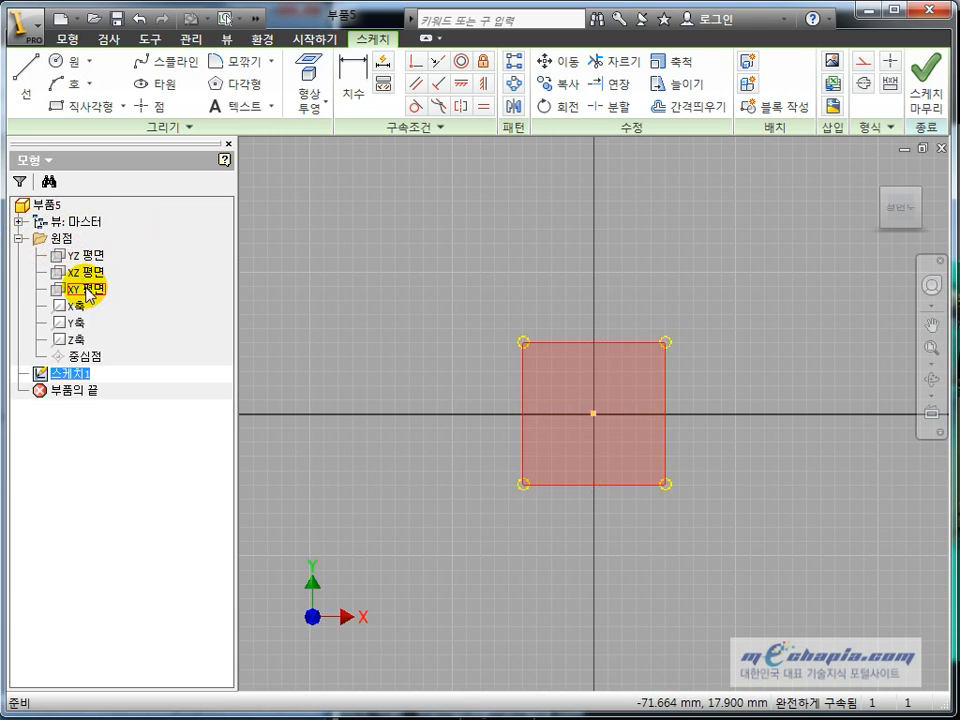
left_click(326, 294)
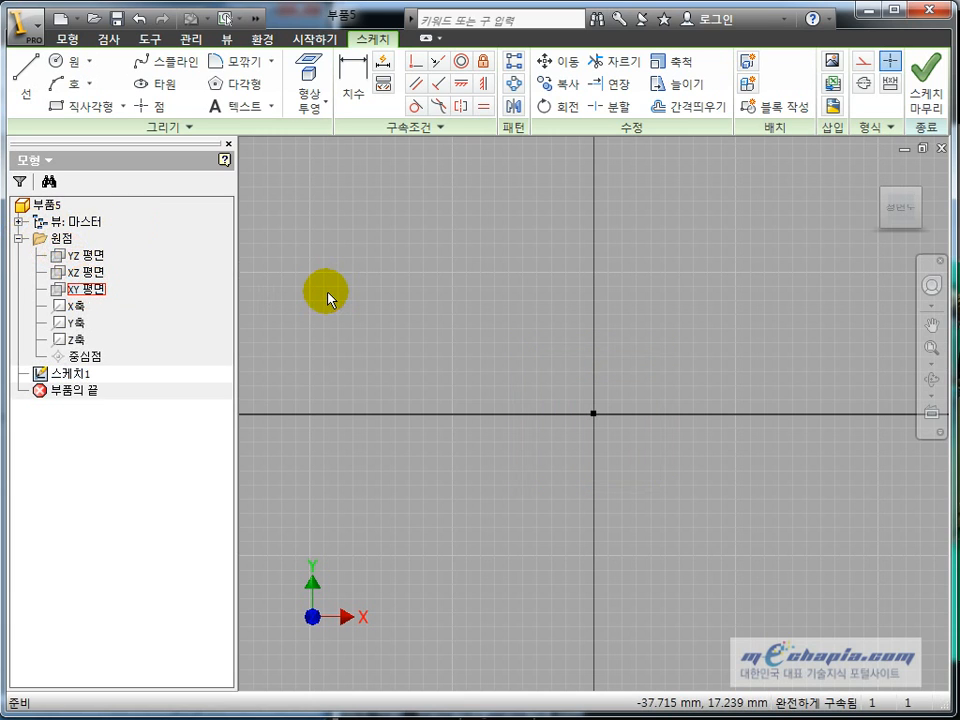
left_click(70, 373)
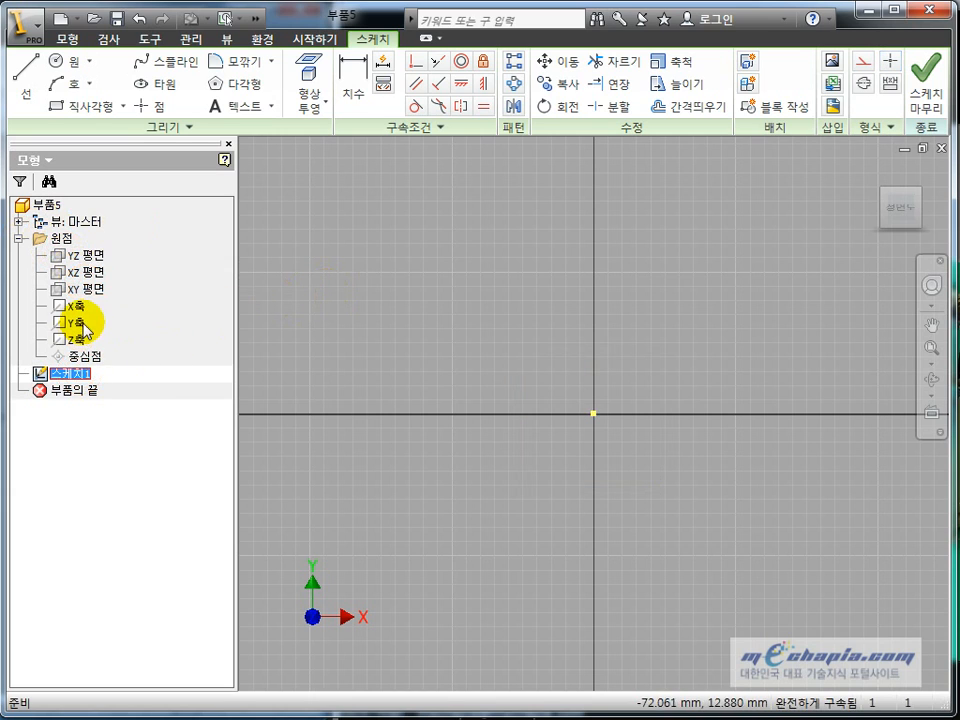
left_click(101, 294)
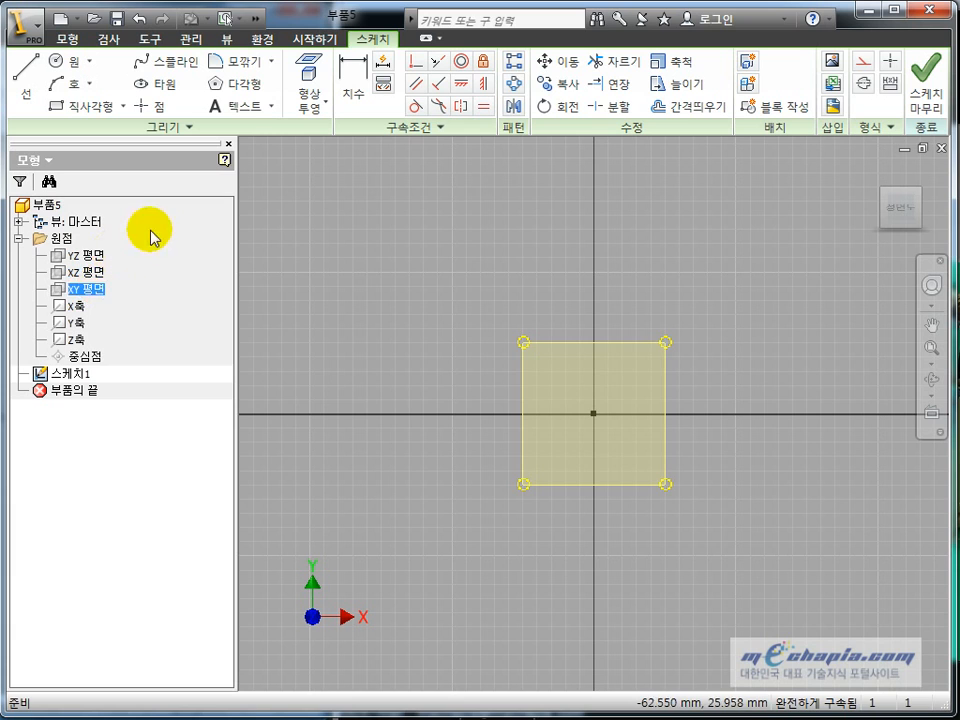
left_click(531, 238)
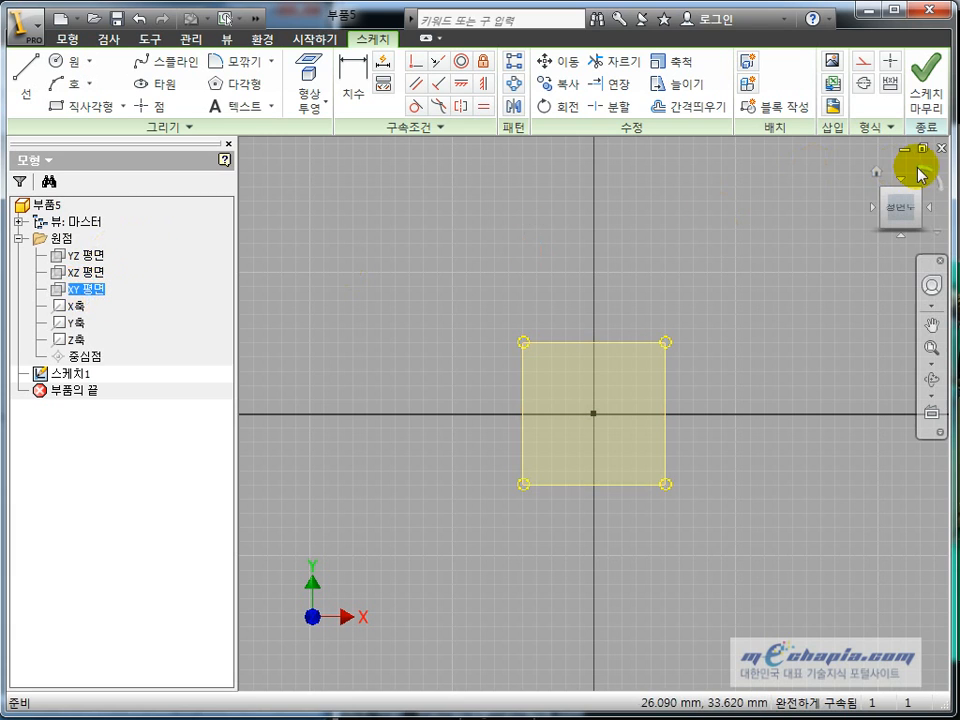
left_click(926, 95)
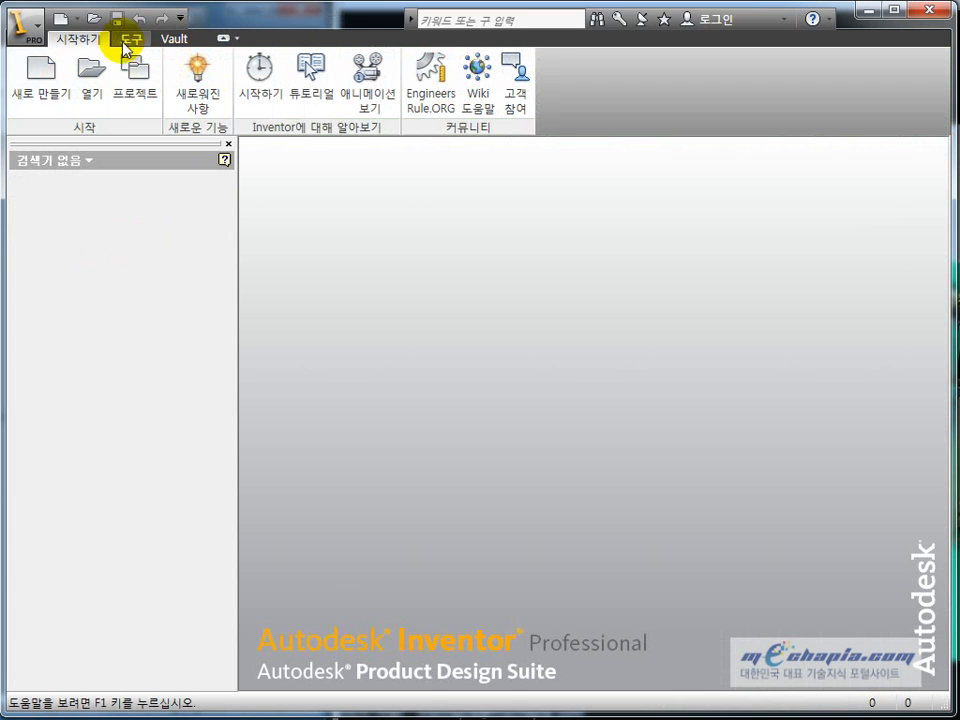
Step: Set the application's part options to create new parts without a sketch (새 스케치 없음) and accept the change
left_click(126, 42)
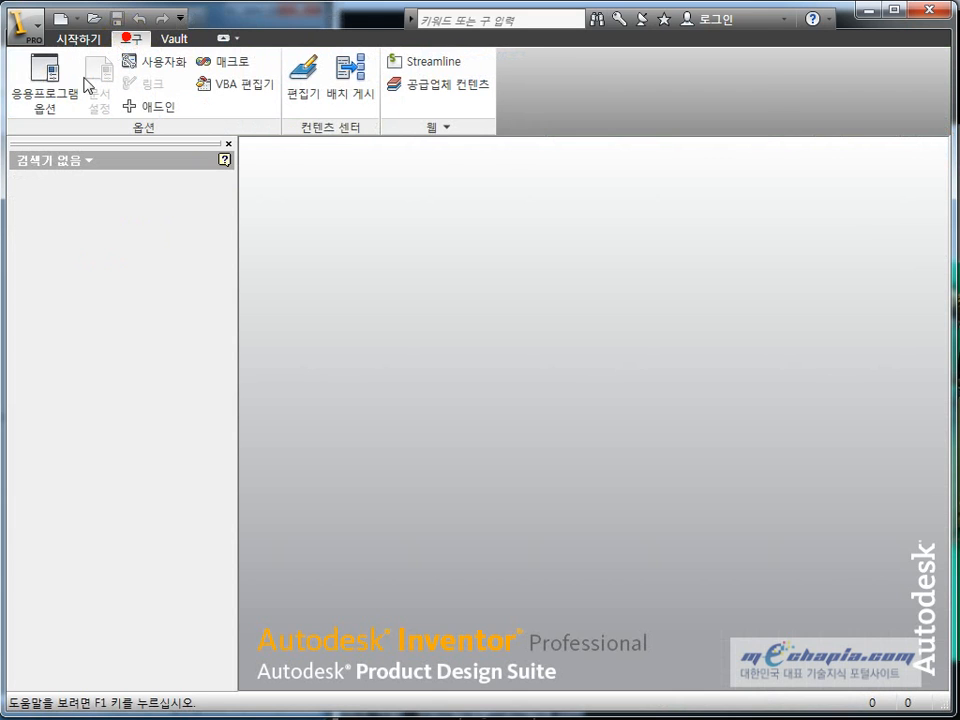
left_click(40, 80)
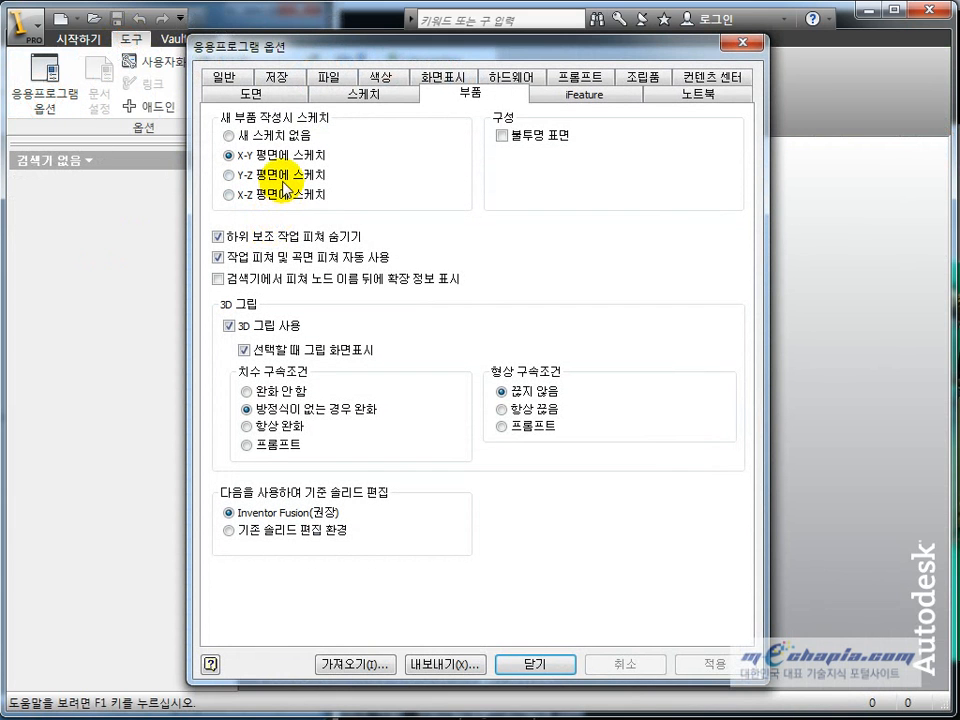
left_click(231, 176)
left_click(251, 199)
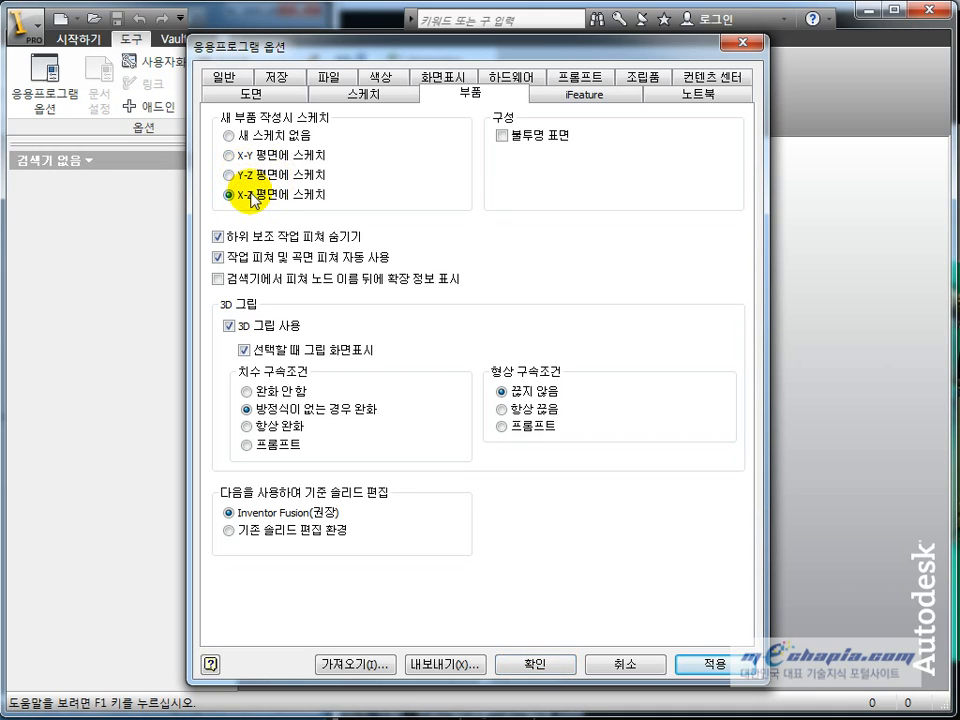
left_click(240, 178)
left_click(255, 198)
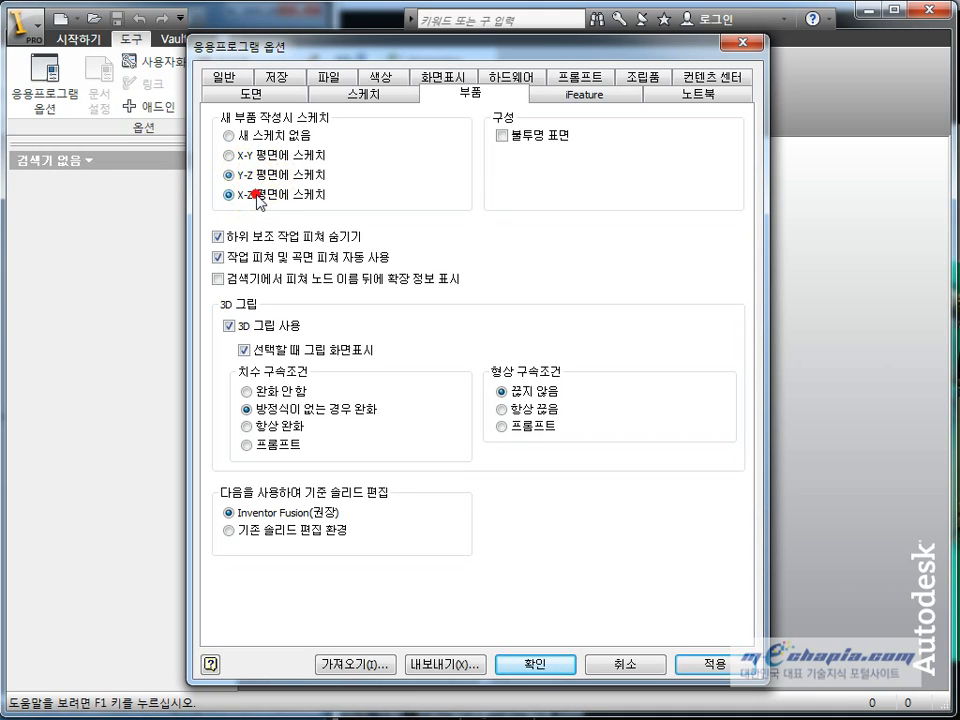
left_click(253, 135)
left_click(556, 663)
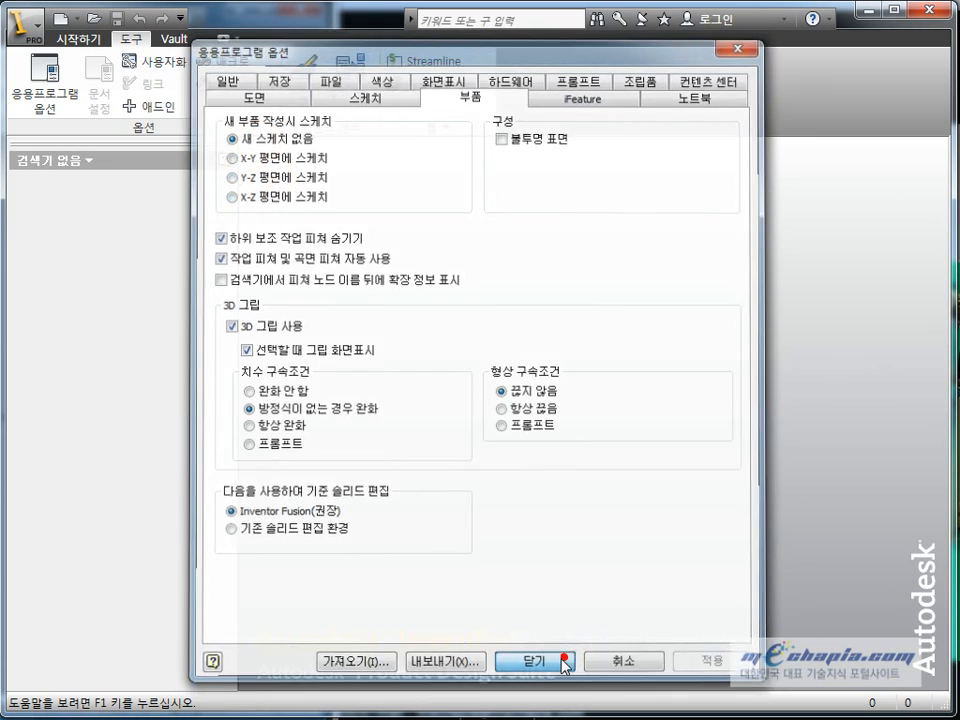
Step: Create a new part from the Standard.ipt template to check how it starts, and close it
left_click(78, 39)
left_click(42, 80)
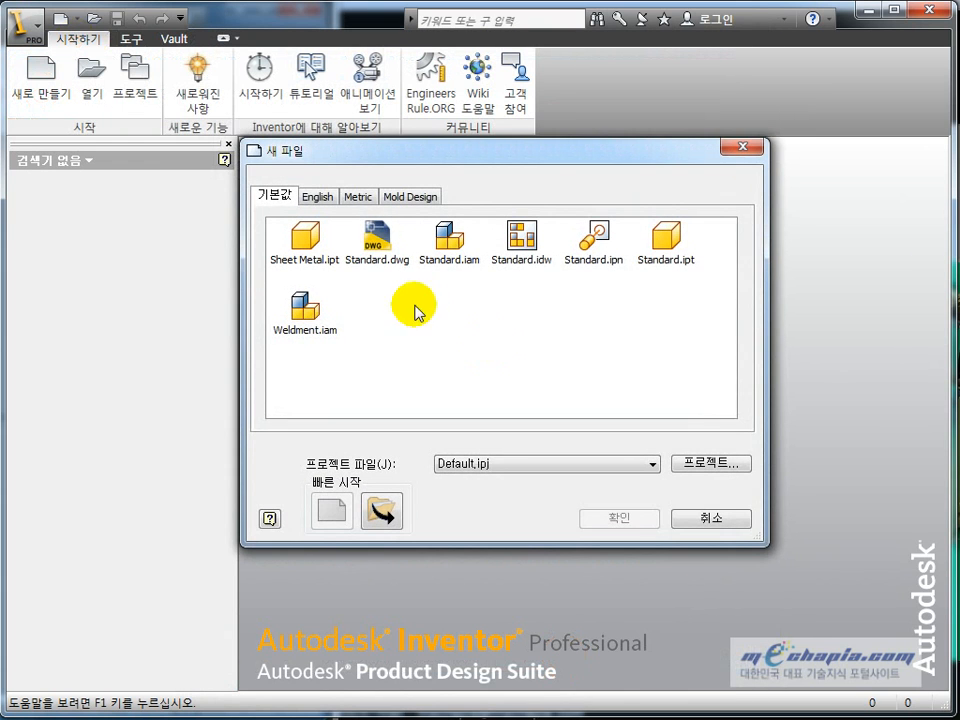
double_click(666, 245)
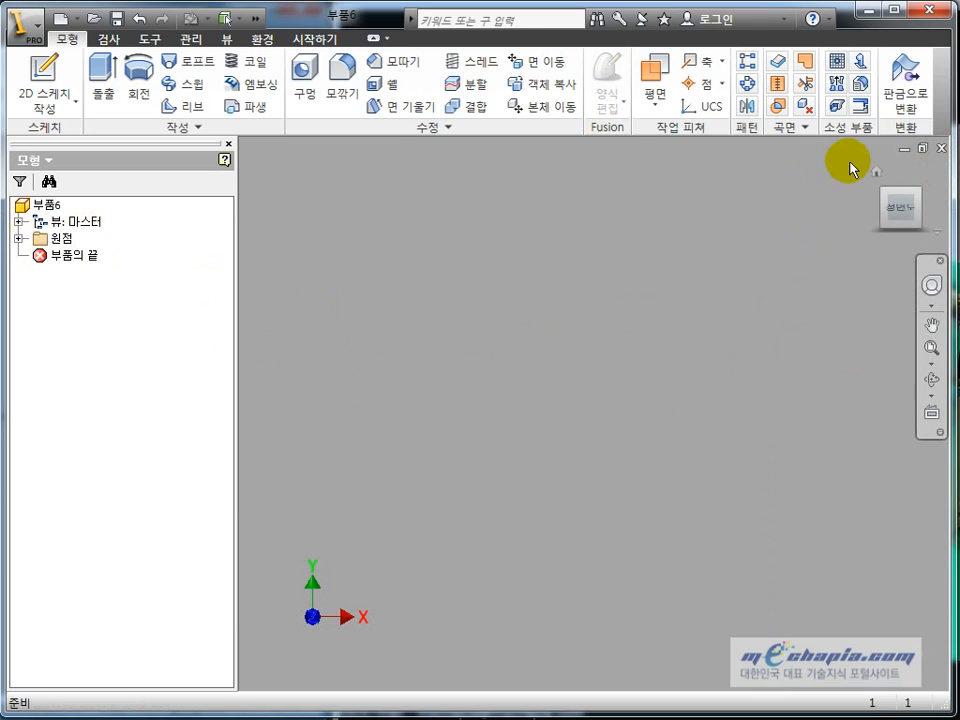
left_click(940, 148)
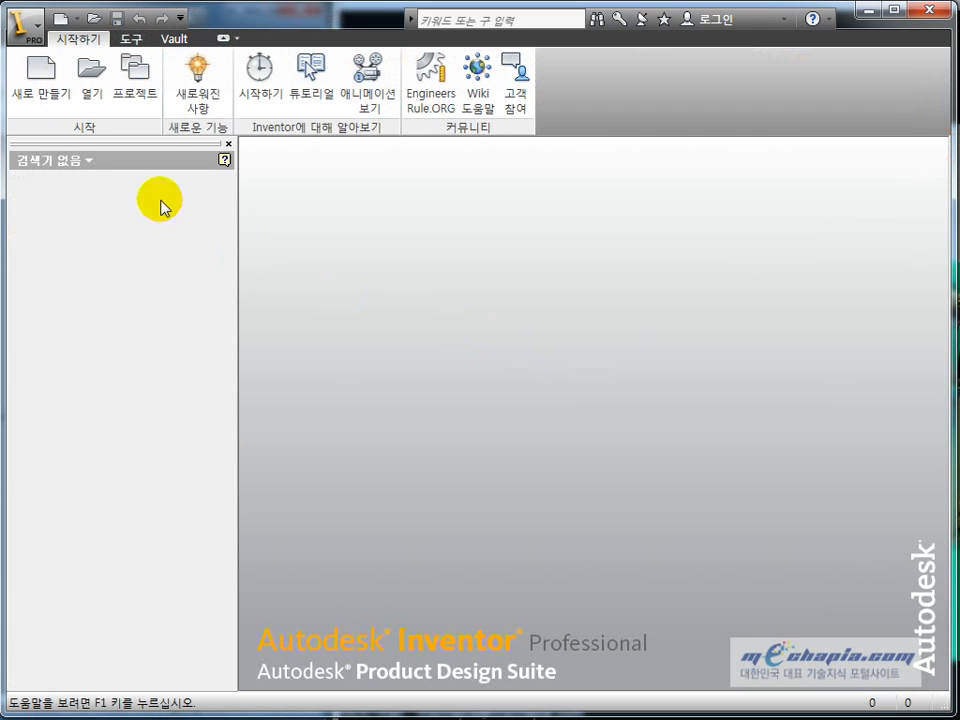
Step: Review the iFeature and notebook (노트북) pages of the application options and return to the part (부품) options
left_click(131, 39)
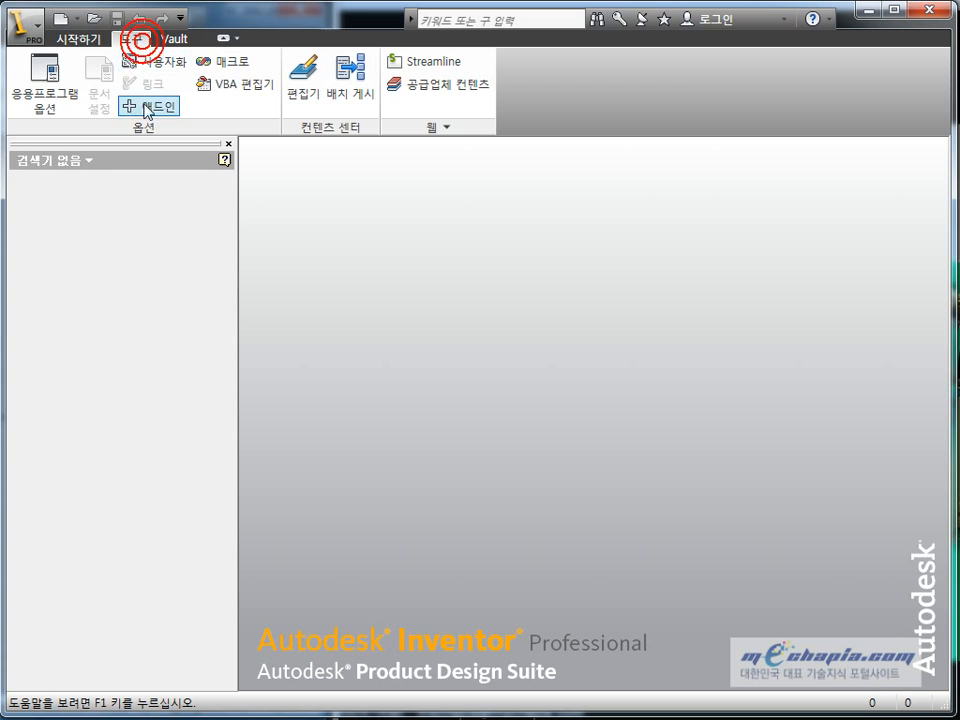
left_click(64, 100)
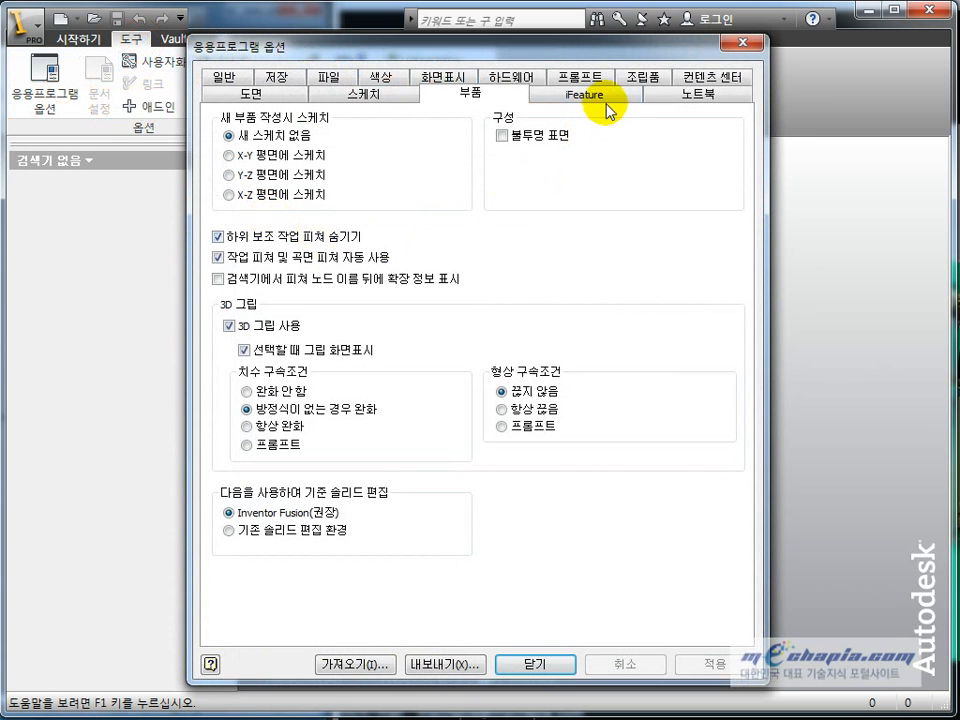
left_click(613, 100)
left_click(712, 97)
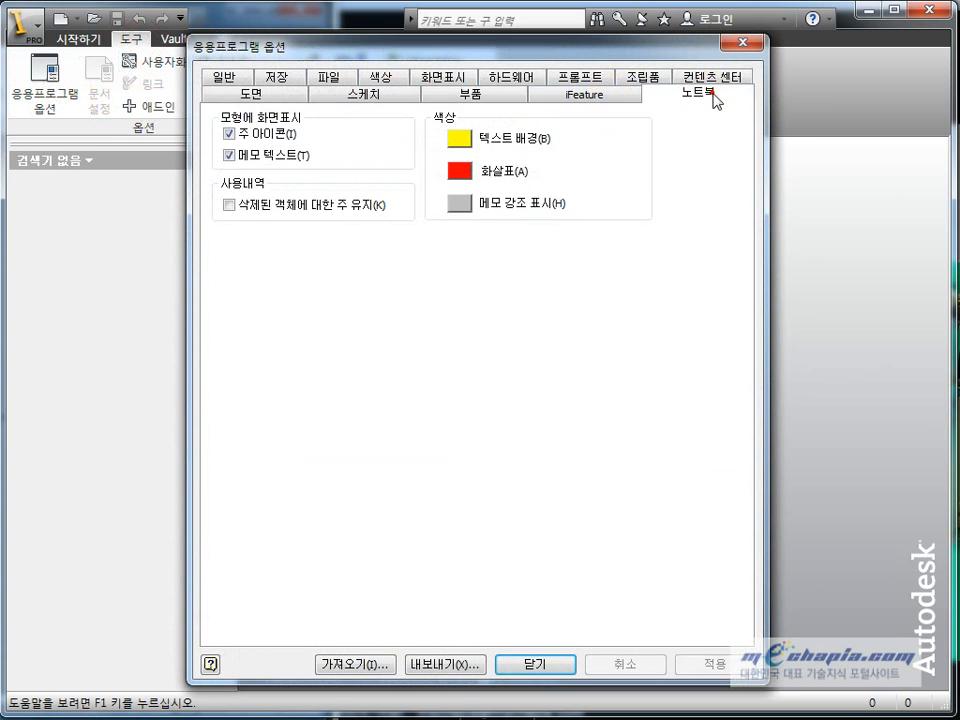
left_click(605, 97)
left_click(482, 94)
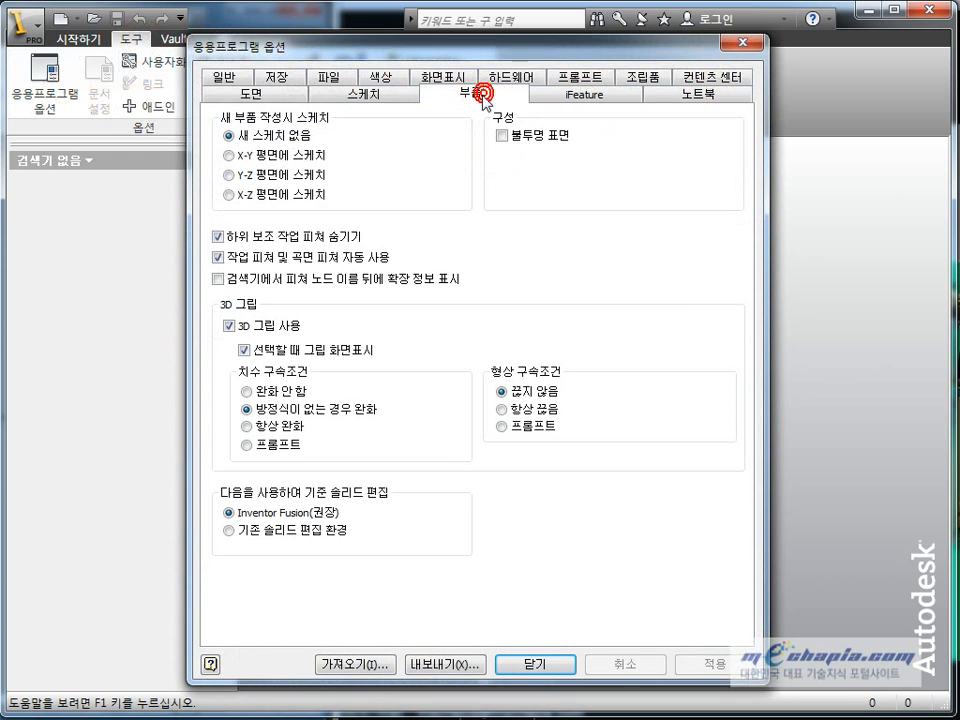